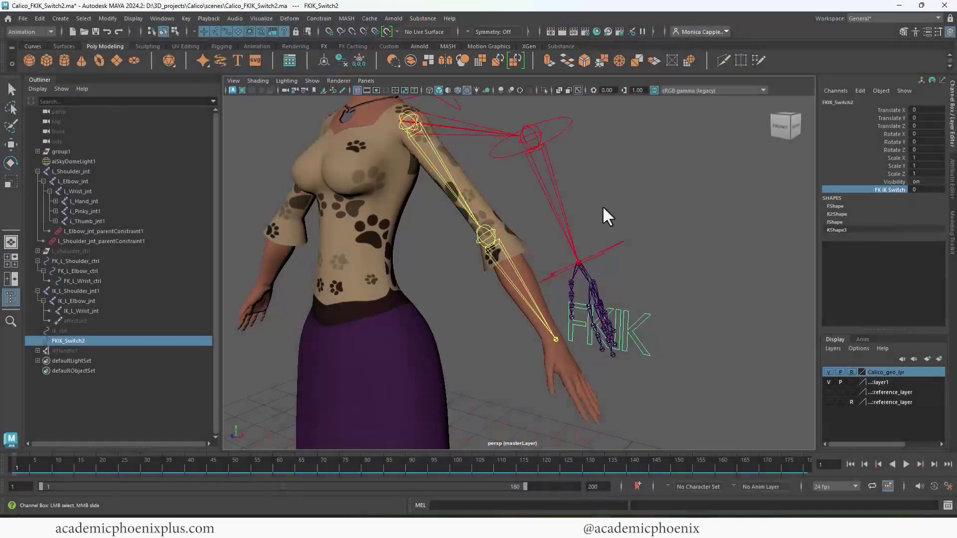
- Move the IK_ctrl hand control up and outward, and switch FKIK_Switch2's FK IK Switch between 1 and 0 to compare the arm poses
click(587, 363)
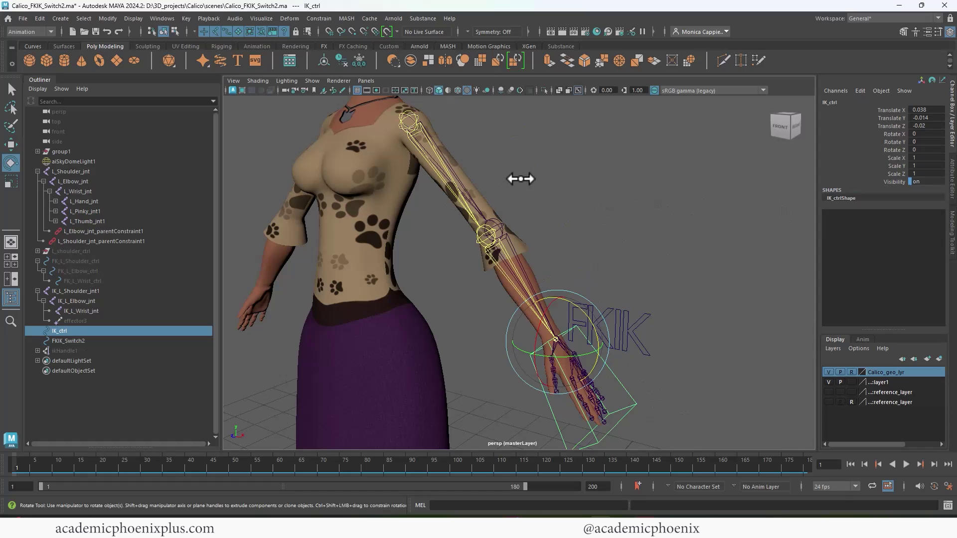
key(w)
drag(557, 340, 642, 266)
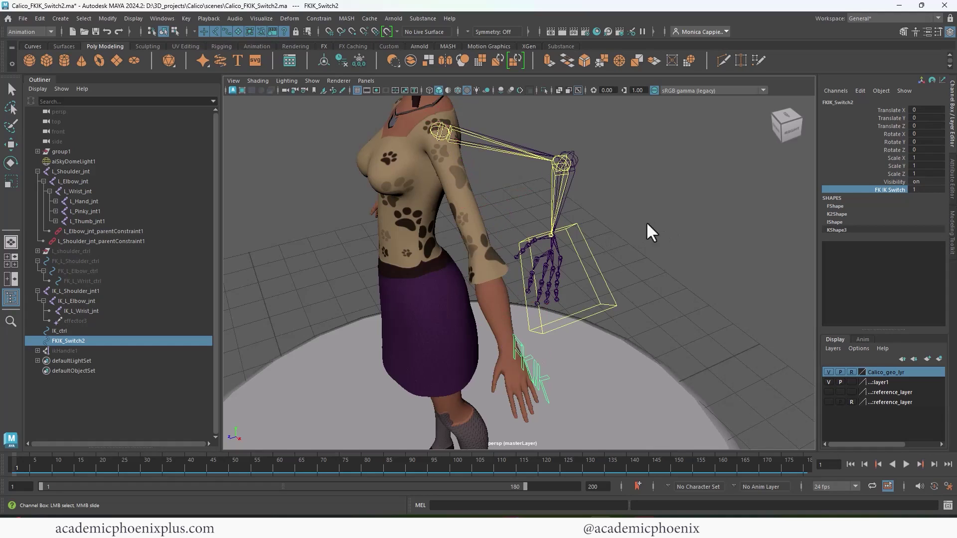
middle_drag(646, 221, 619, 208)
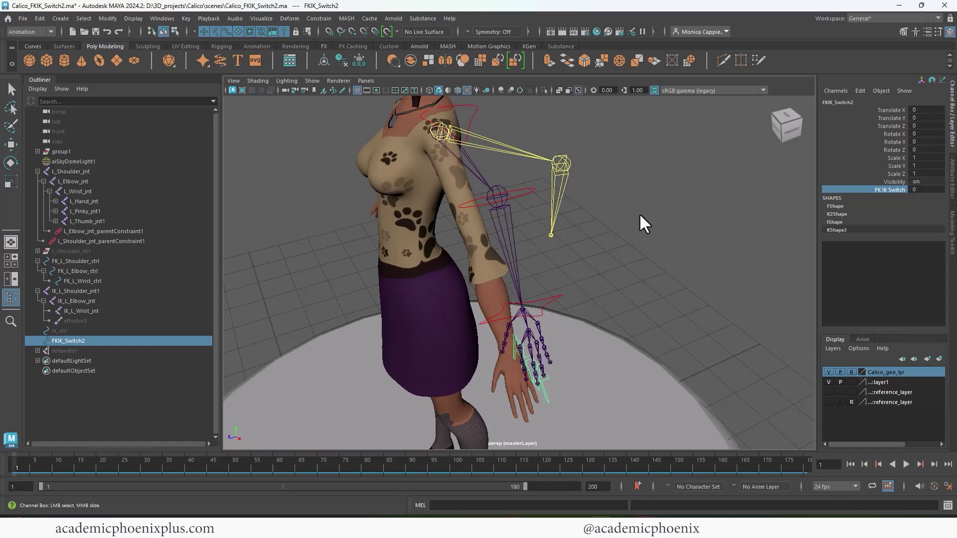
middle_drag(606, 248, 645, 240)
click(309, 81)
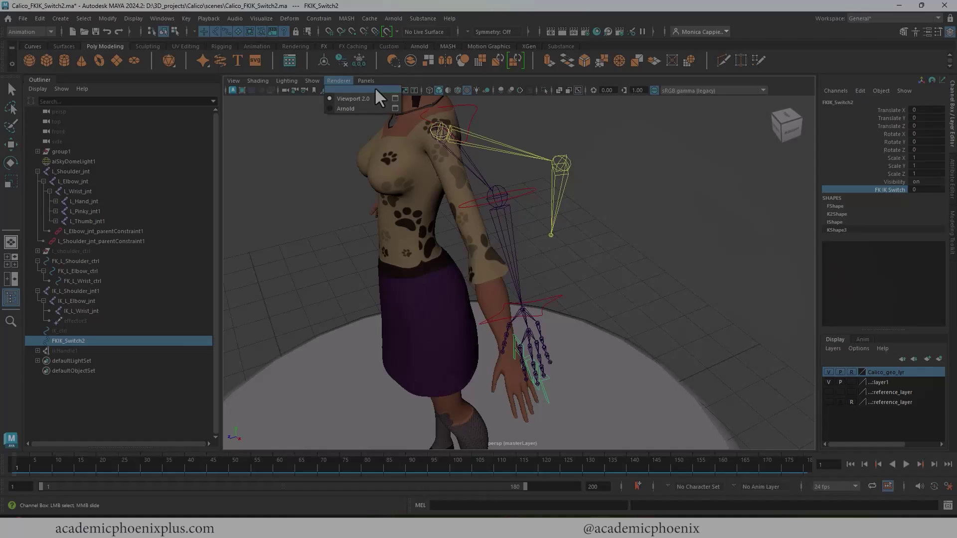
click(381, 98)
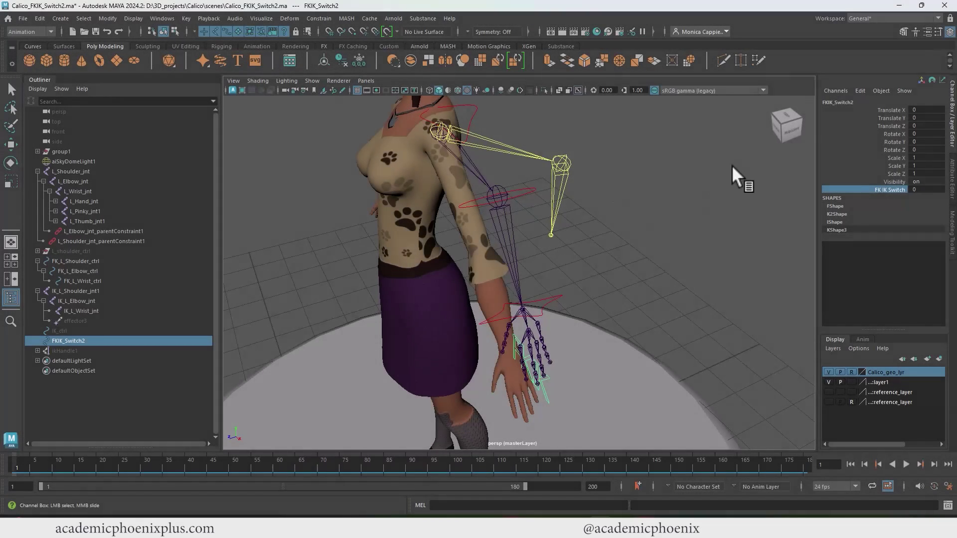
middle_drag(595, 229, 584, 229)
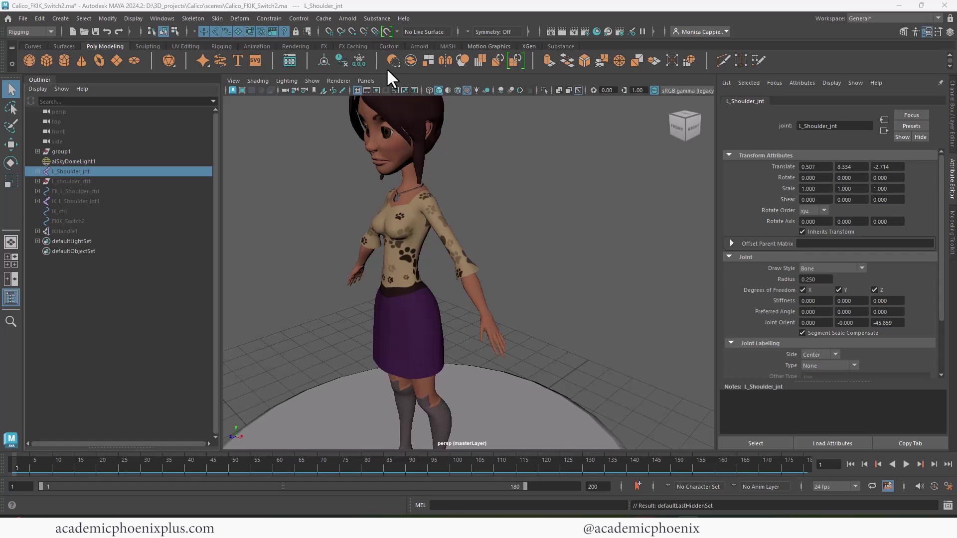
- Unhide the FK_L_Shoulder_ctrl chain to view the FK arm controls
key(Down)
key(Down)
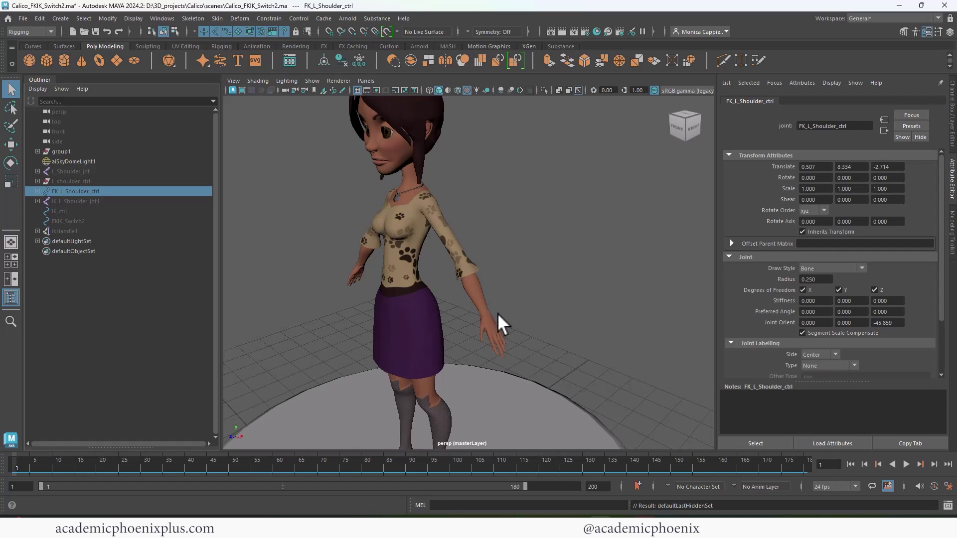
key(shift+h)
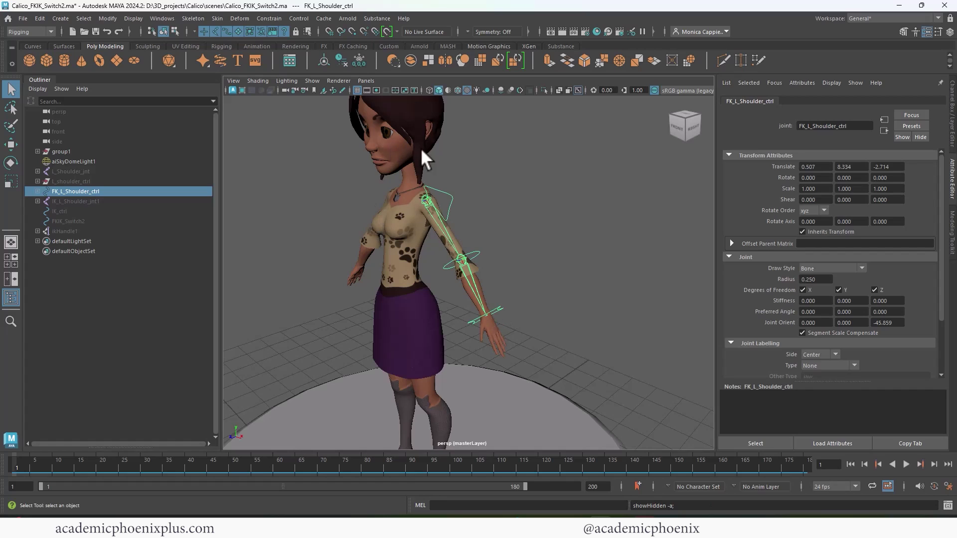
- Try rotating the arm with FK_L_Wrist_ctrl and its parent FK controls, and undo the rotation
alt+drag(447, 172, 515, 205)
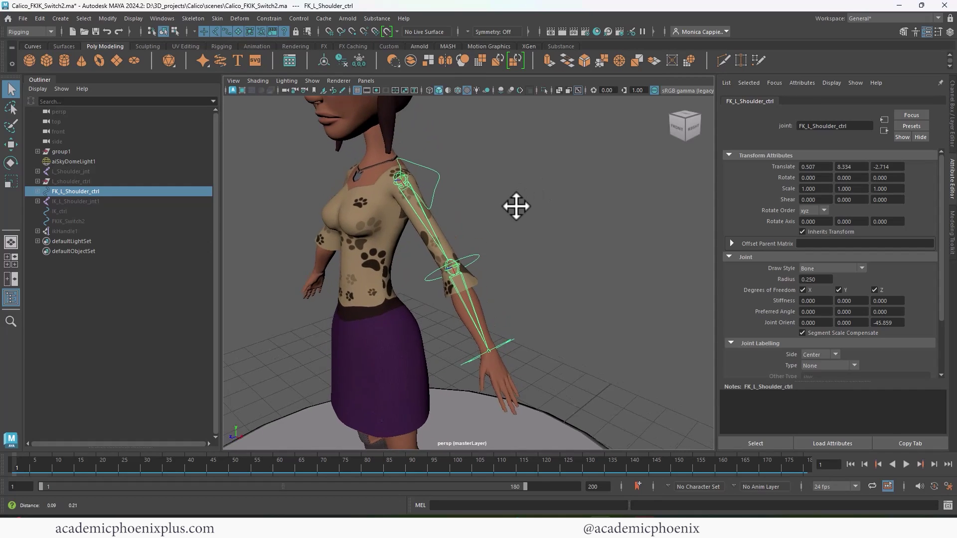
scroll(513, 207, up, 5)
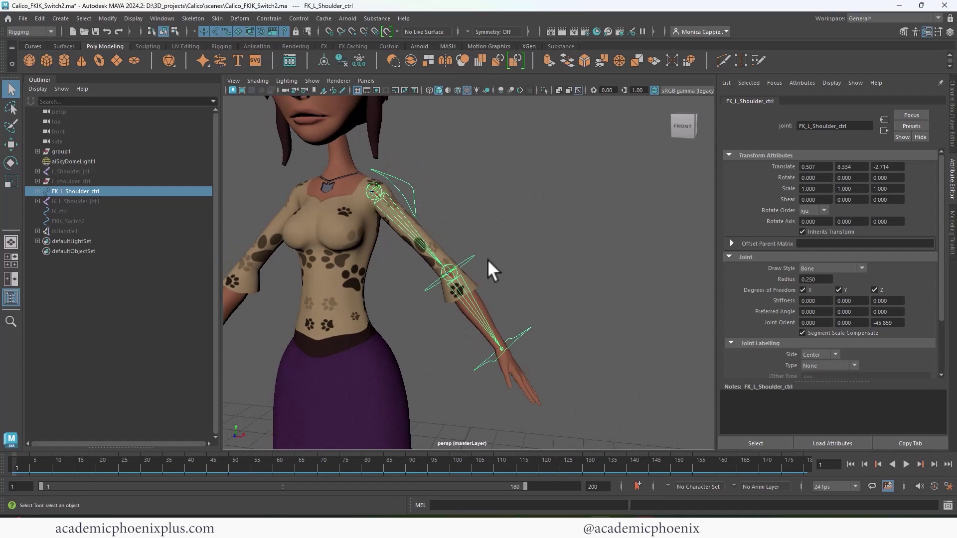
drag(523, 327, 543, 345)
key(e)
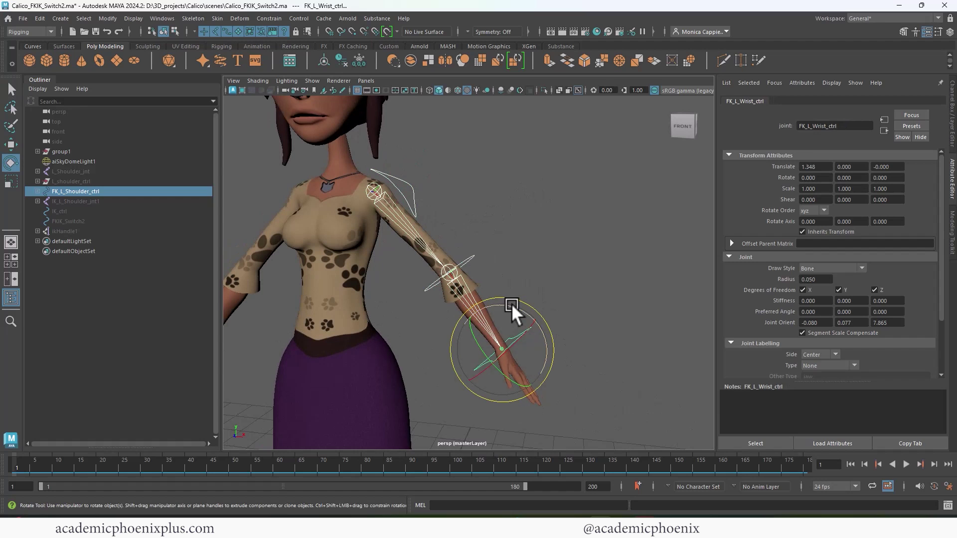
drag(513, 313, 379, 164)
key(ctrl+z)
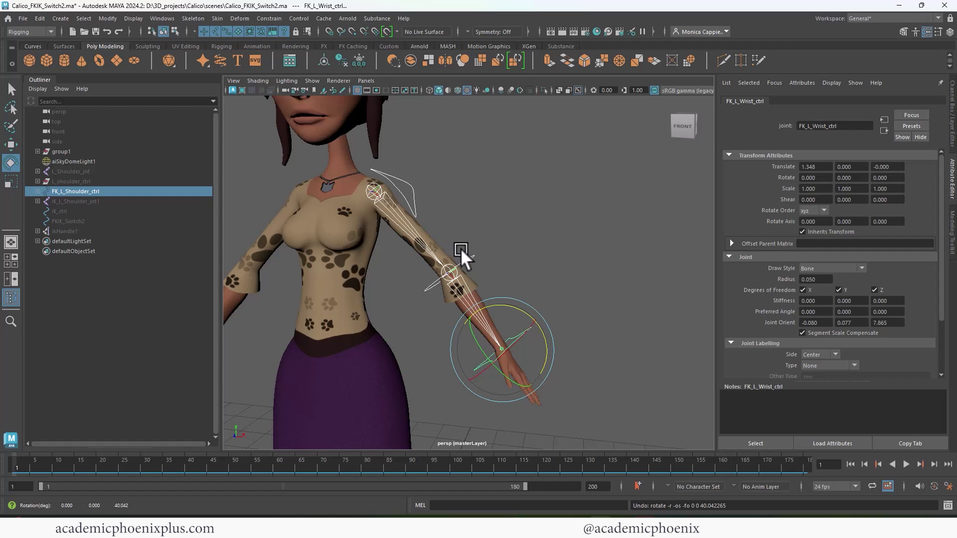
scroll(467, 189, down, 3)
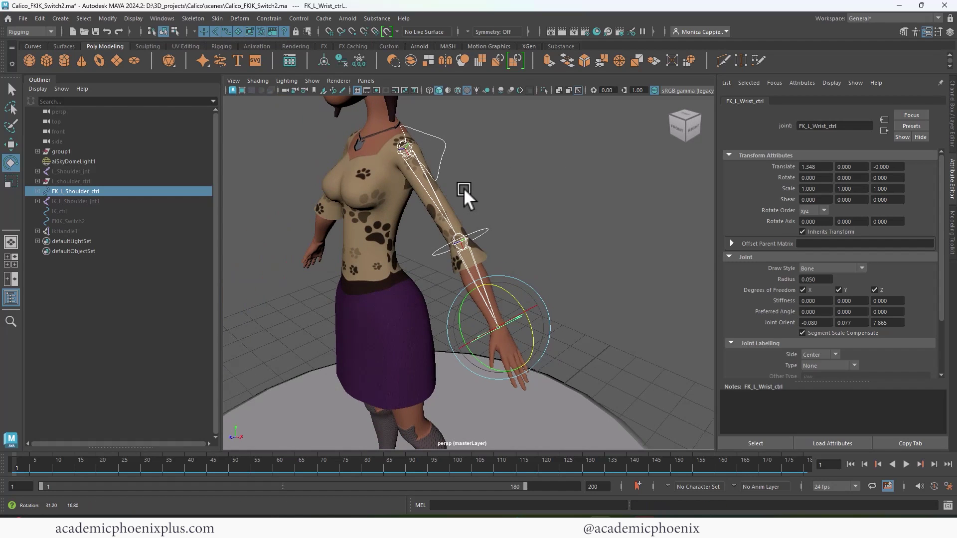
alt+drag(464, 187, 486, 183)
scroll(477, 208, up, 3)
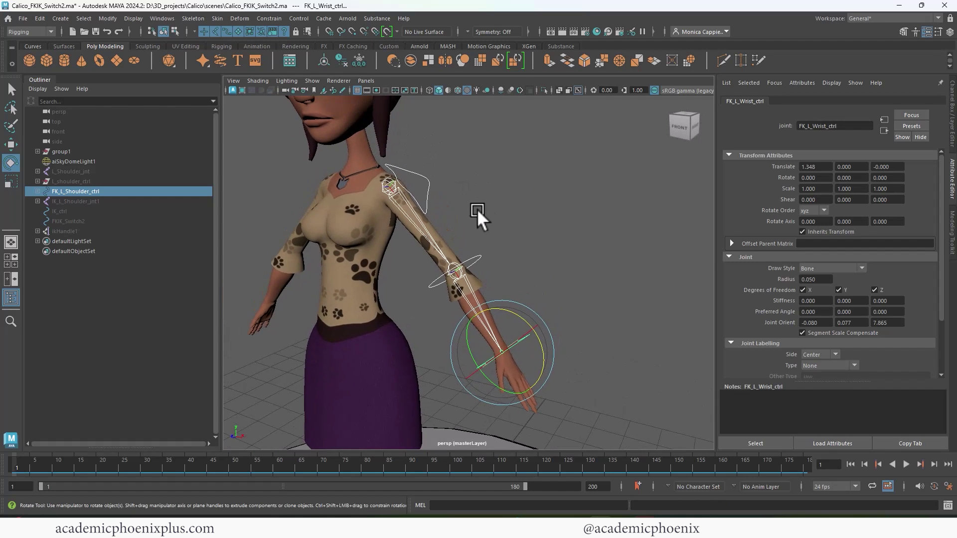
- Hide FK_L_Shoulder_ctrl and unhide the IK_L_Shoulder_jnt1 chain together with its IK_ctrl control
click(98, 192)
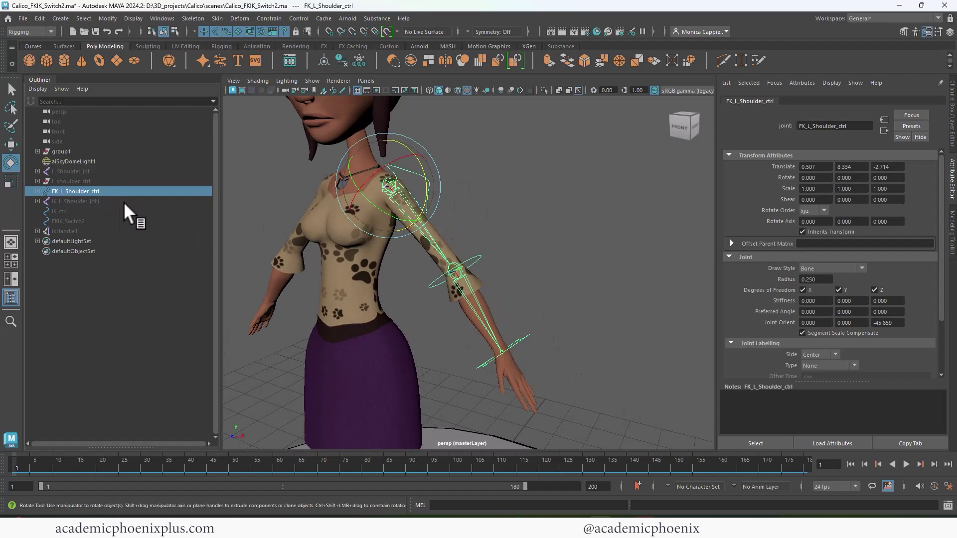
key(ctrl+h)
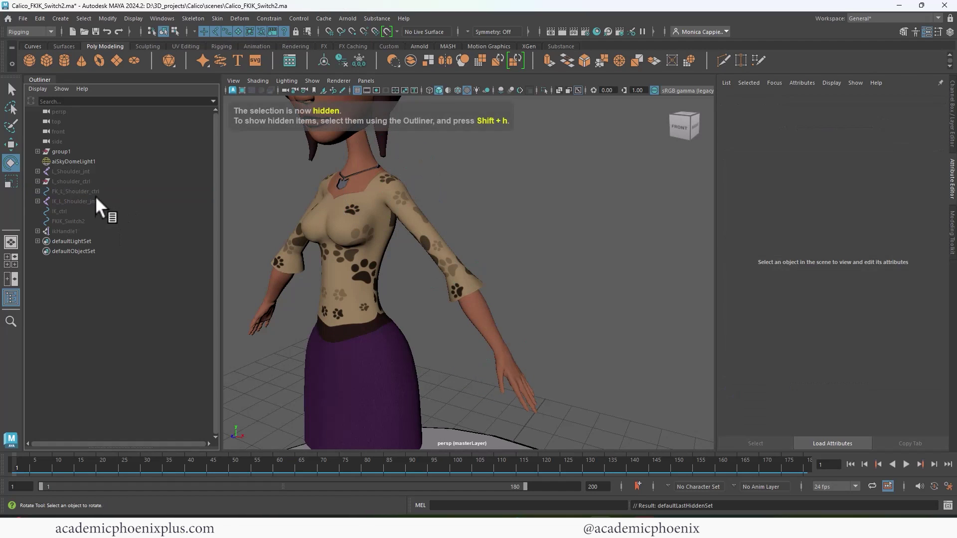
click(97, 201)
key(shift+h)
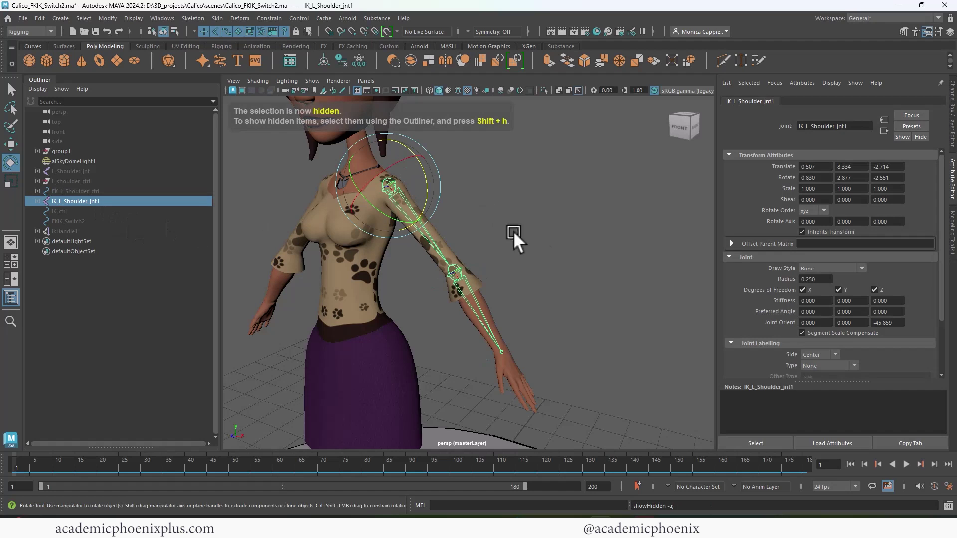
drag(101, 212, 112, 220)
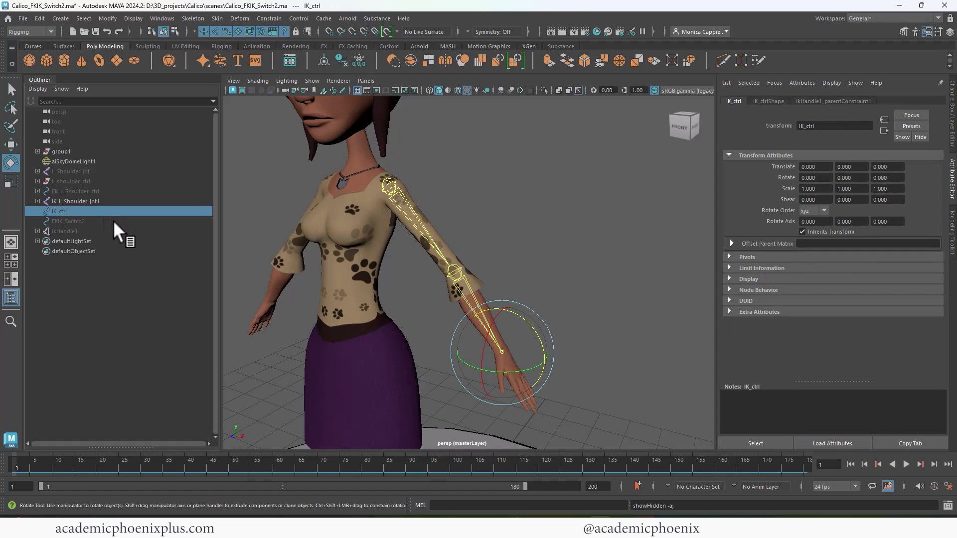
click(582, 410)
click(548, 396)
- Try moving IK_ctrl in toward the hip and shifting IK_L_Shoulder_jnt1 at the shoulder, and undo all of the moves
key(w)
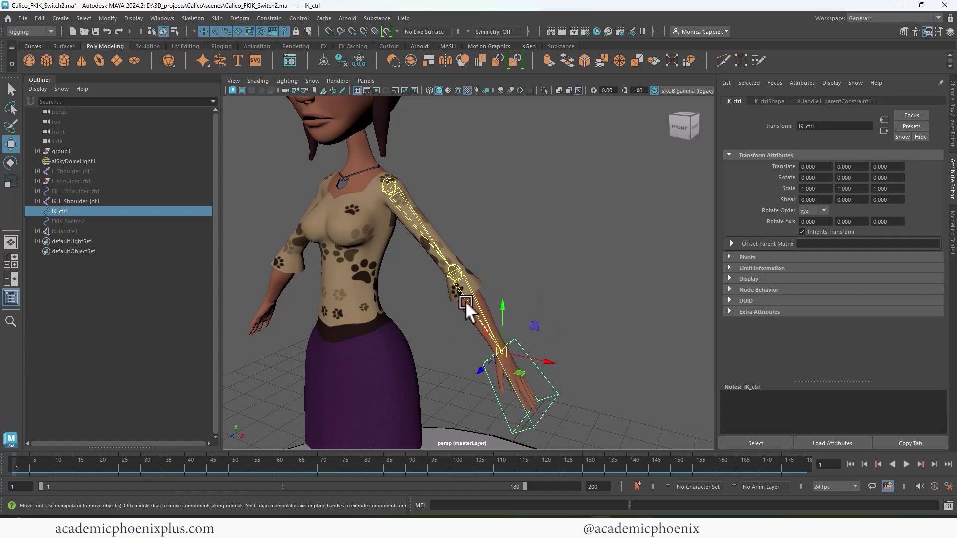
drag(503, 350, 429, 350)
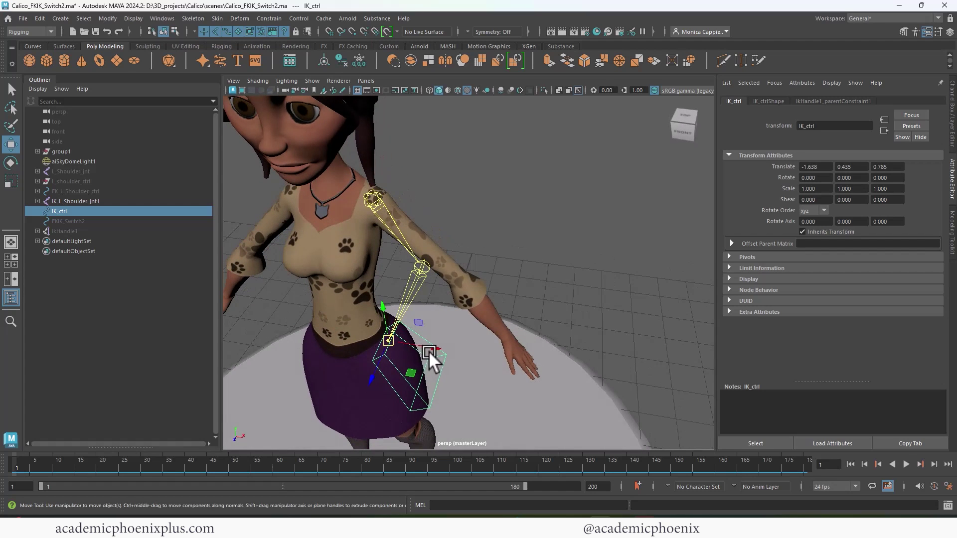
click(370, 196)
click(371, 193)
drag(370, 193, 402, 181)
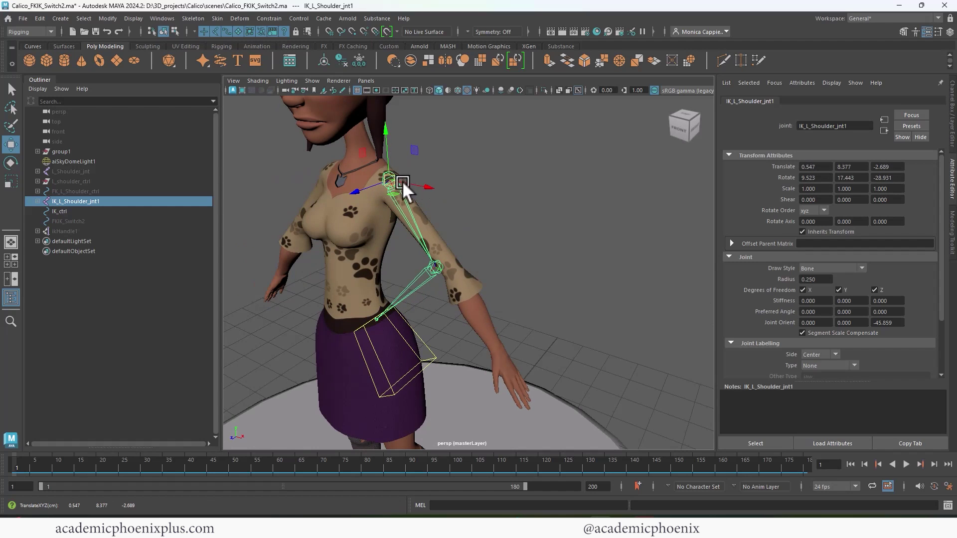
key(ctrl+z)
key(ctrl+z)
key(ctrl+z)
key(ctrl+z)
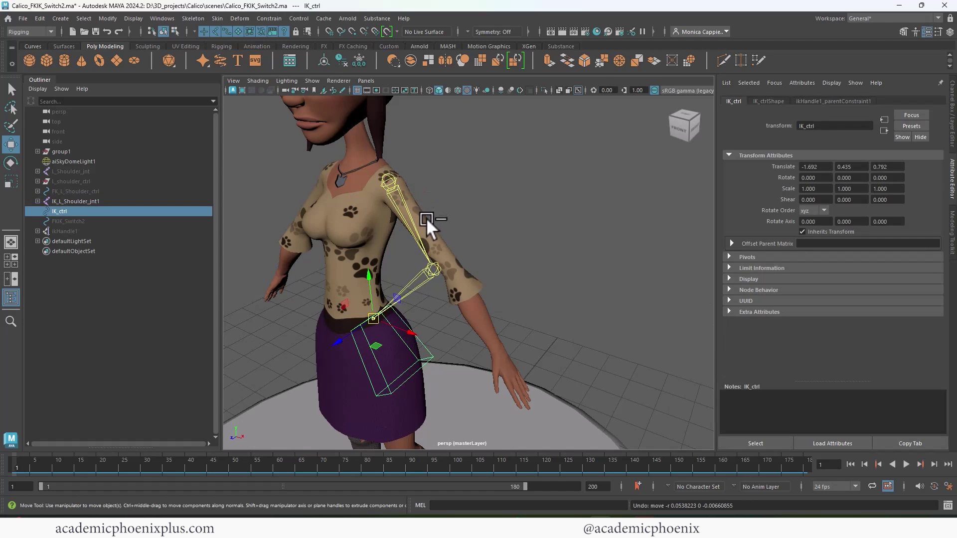
key(ctrl+z)
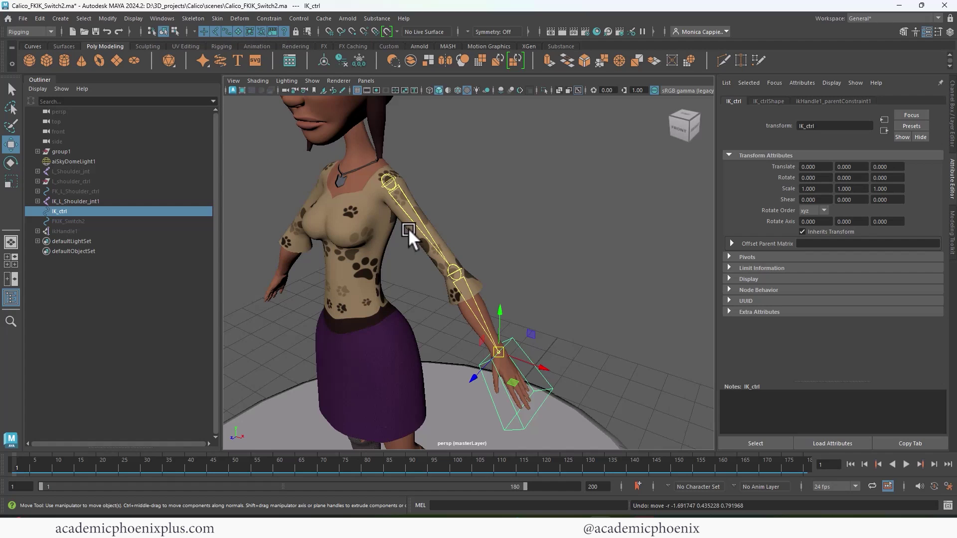
drag(496, 353, 446, 318)
key(ctrl+z)
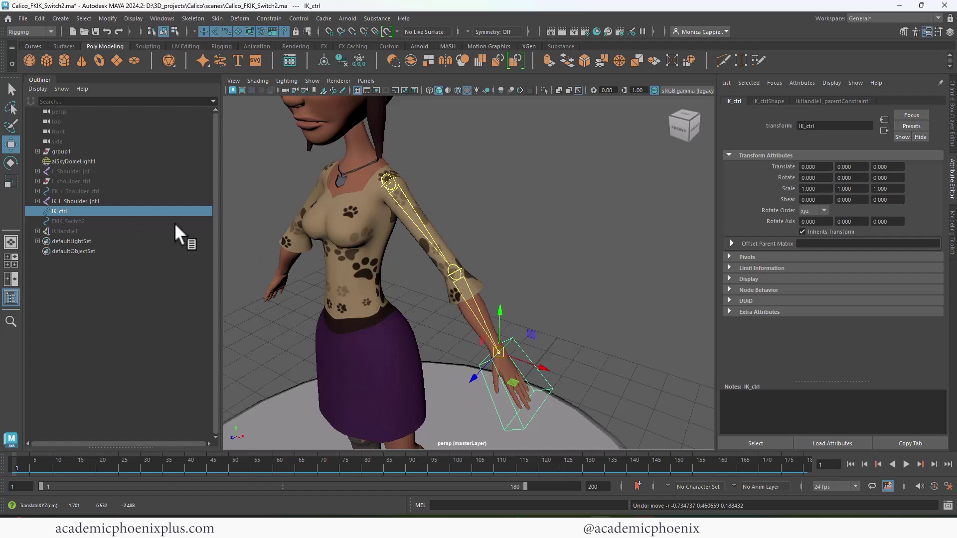
- Hide IK_L_Shoulder_jnt1 and unhide FK_L_Shoulder_ctrl to view the FK controls alongside IK_ctrl
click(94, 203)
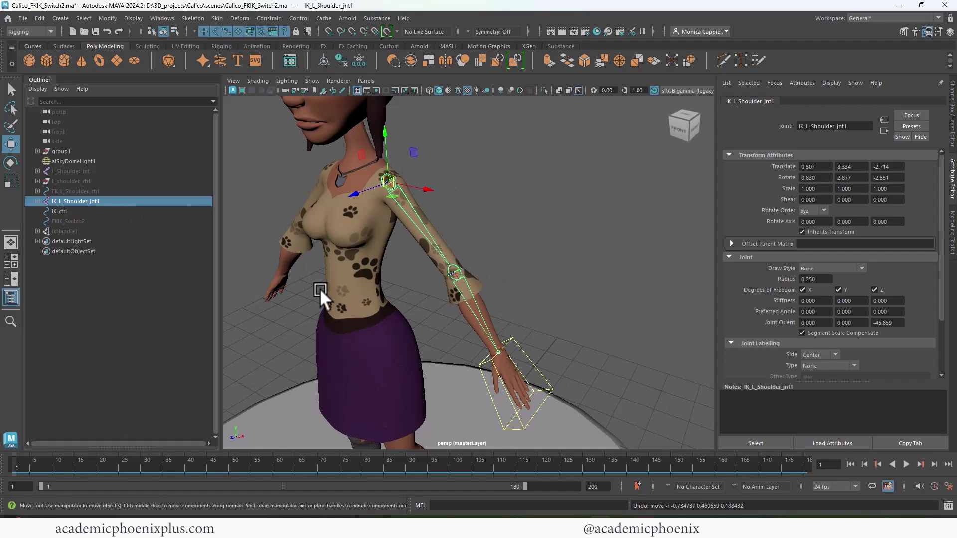
drag(75, 171, 94, 186)
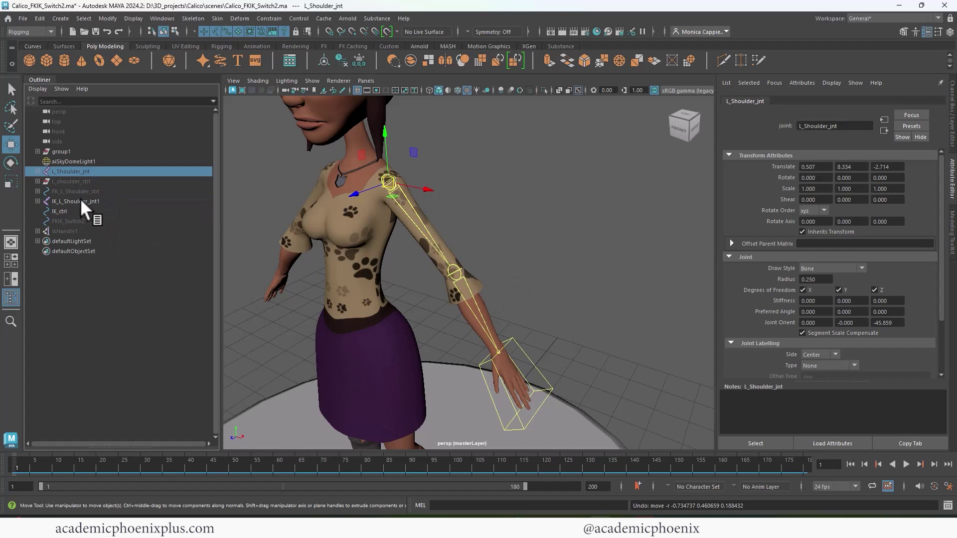
click(82, 201)
click(516, 170)
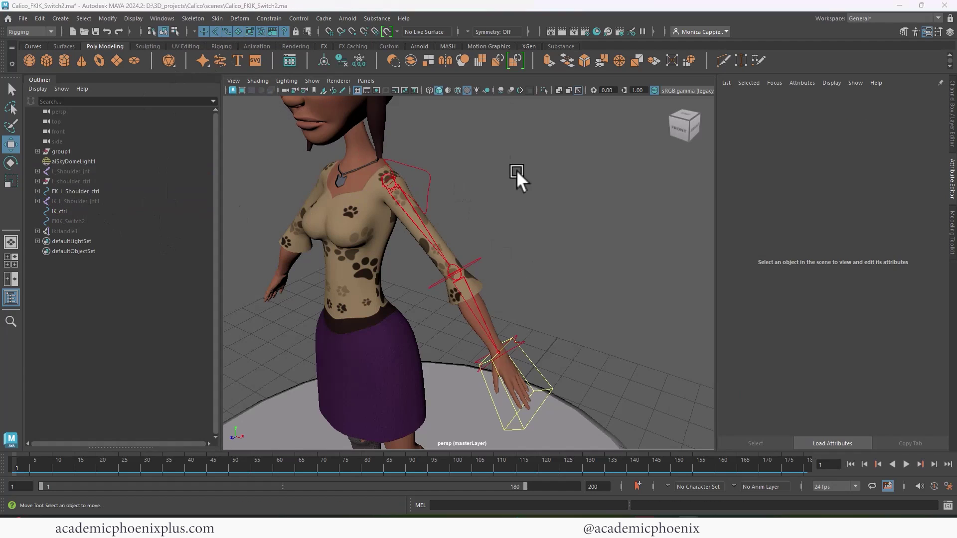
click(542, 379)
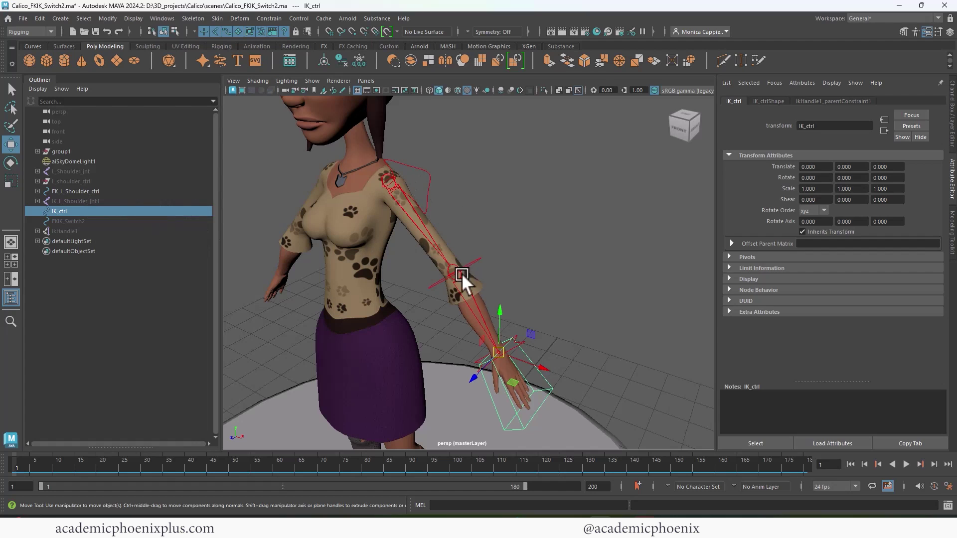
click(476, 225)
- Unhide the main L_Shoulder_jnt skeleton chain and hide FK_L_Shoulder_ctrl and IK_ctrl
click(97, 168)
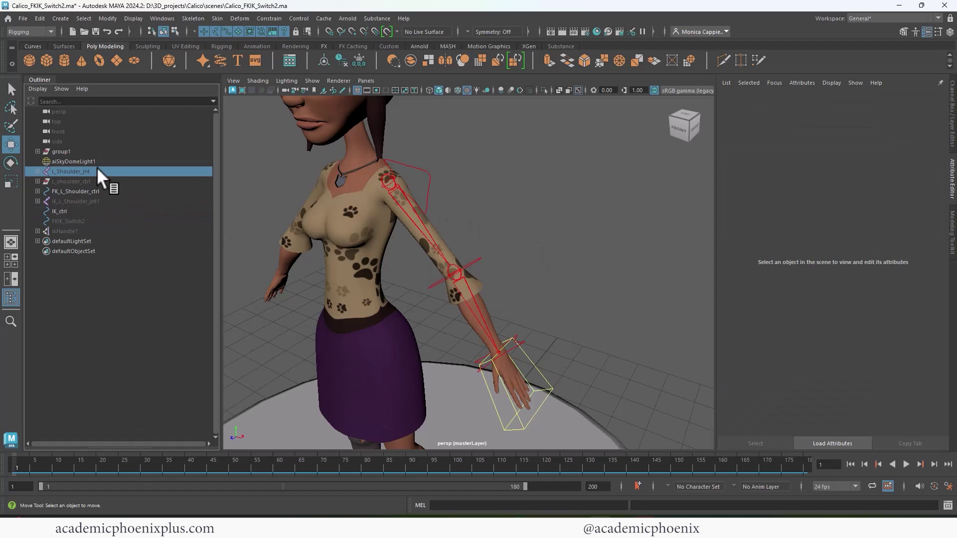
key(shift+h)
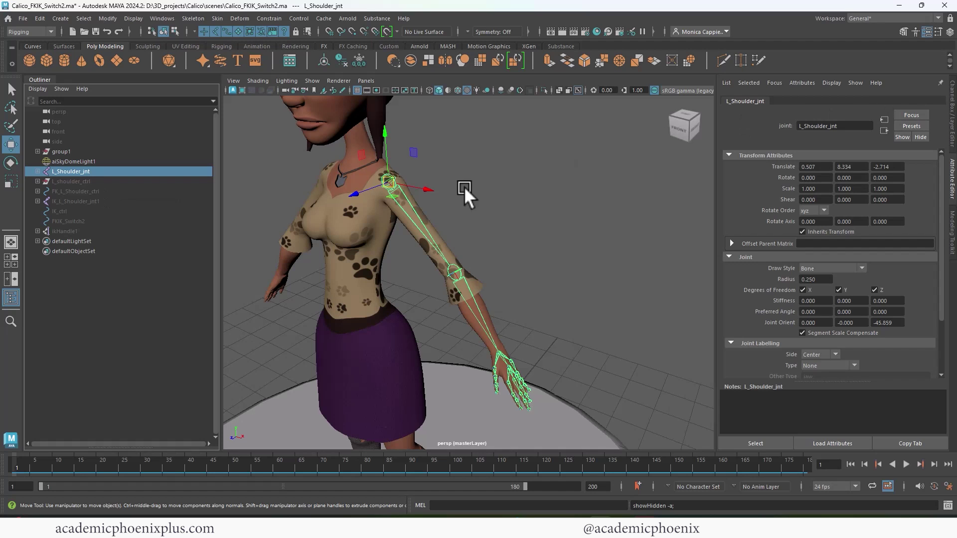
alt+drag(467, 346, 421, 168)
key(e)
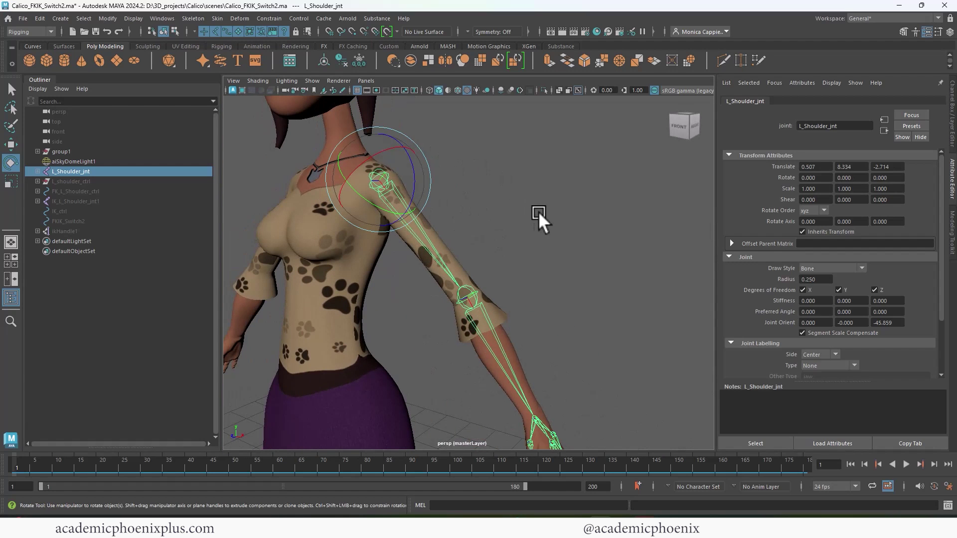
- Expand the main, FK and IK arm hierarchies down to the wrist and unhide FK_L_Shoulder_ctrl, IK_L_Shoulder_jnt1 and IK_ctrl
click(951, 105)
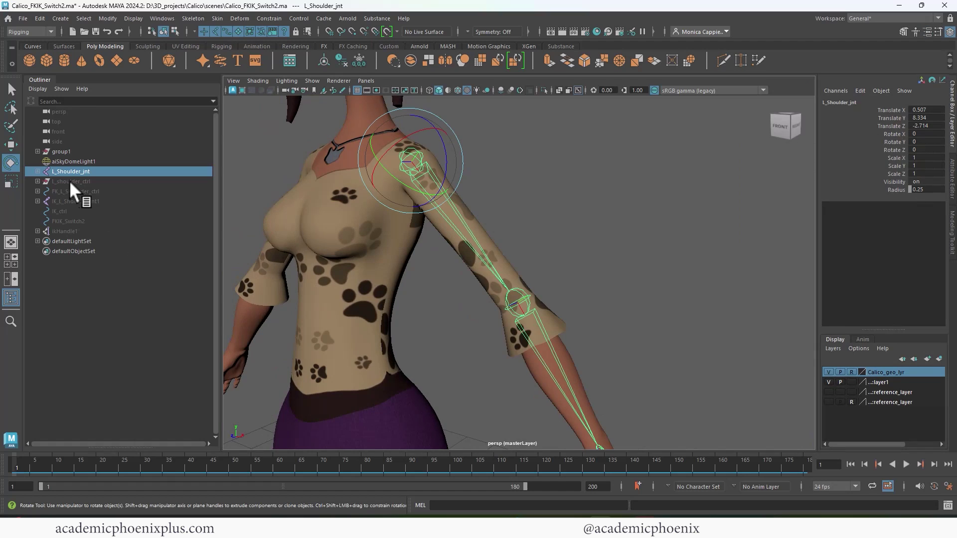
click(37, 172)
click(43, 181)
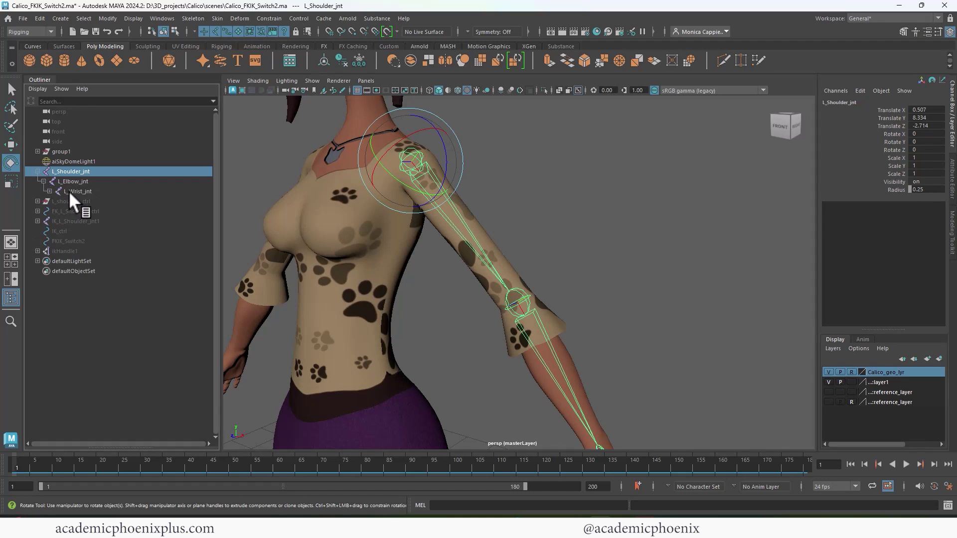
click(49, 192)
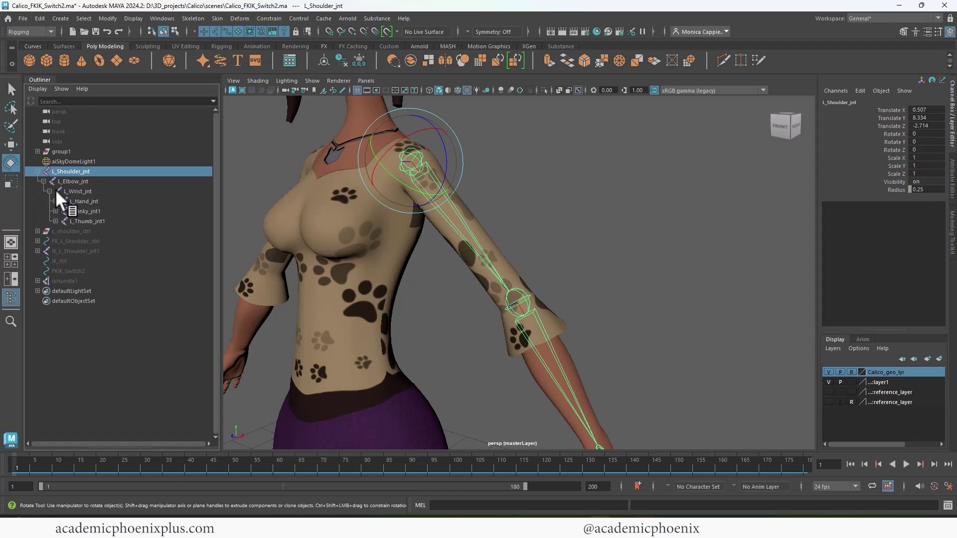
click(37, 241)
click(43, 251)
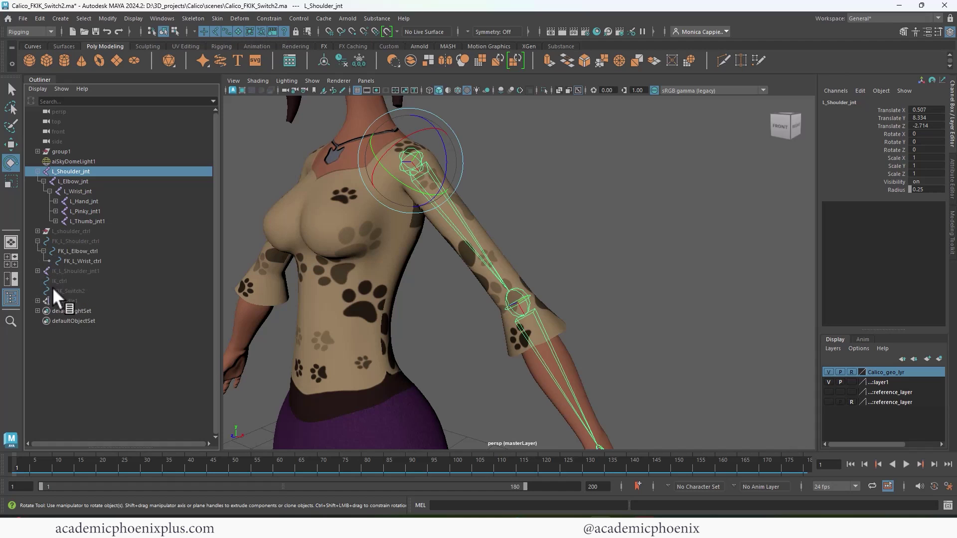
click(38, 271)
click(44, 281)
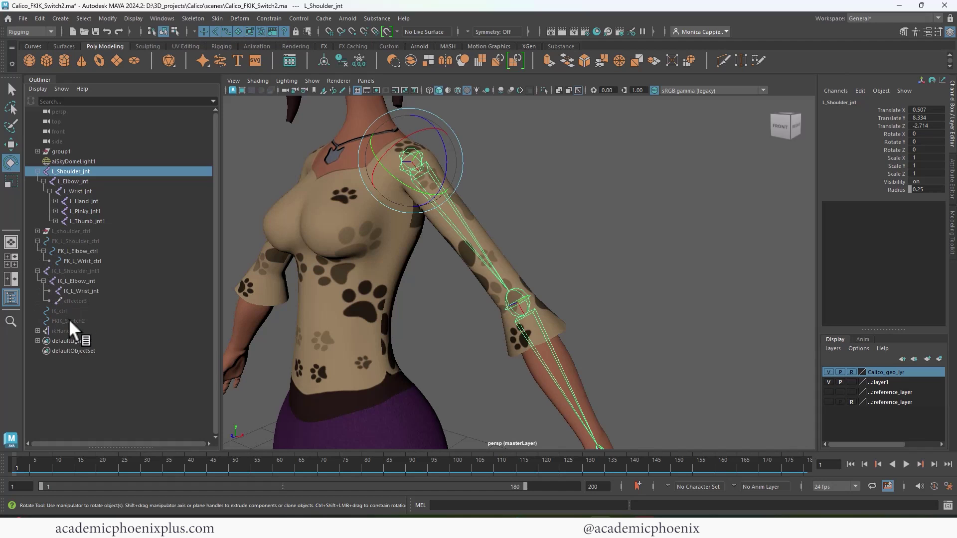
click(96, 280)
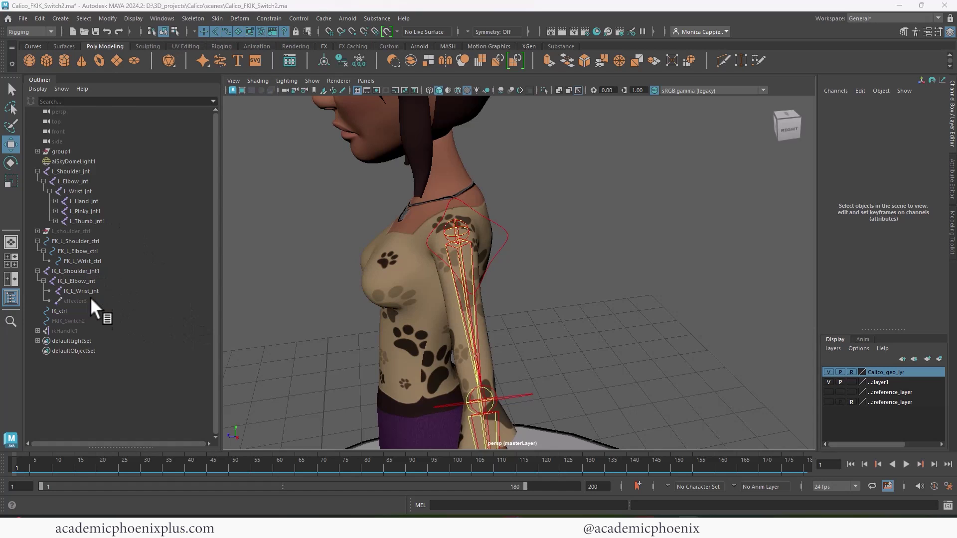
- Parent-constrain L_Shoulder_jnt to IK_L_Shoulder_jnt1 and FK_L_Shoulder_ctrl on all translate and rotate axes with weight 1
click(79, 271)
ctrl+click(98, 241)
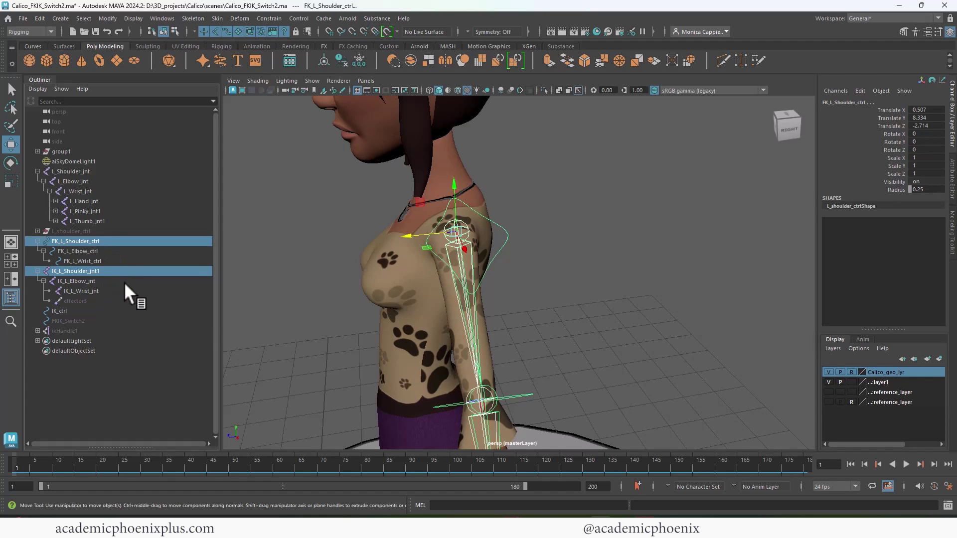
ctrl+click(83, 171)
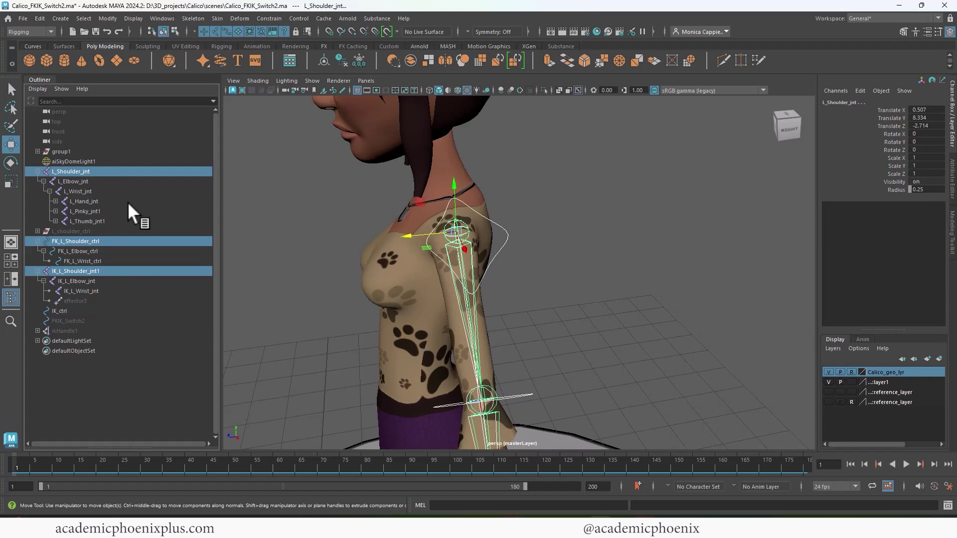
click(274, 18)
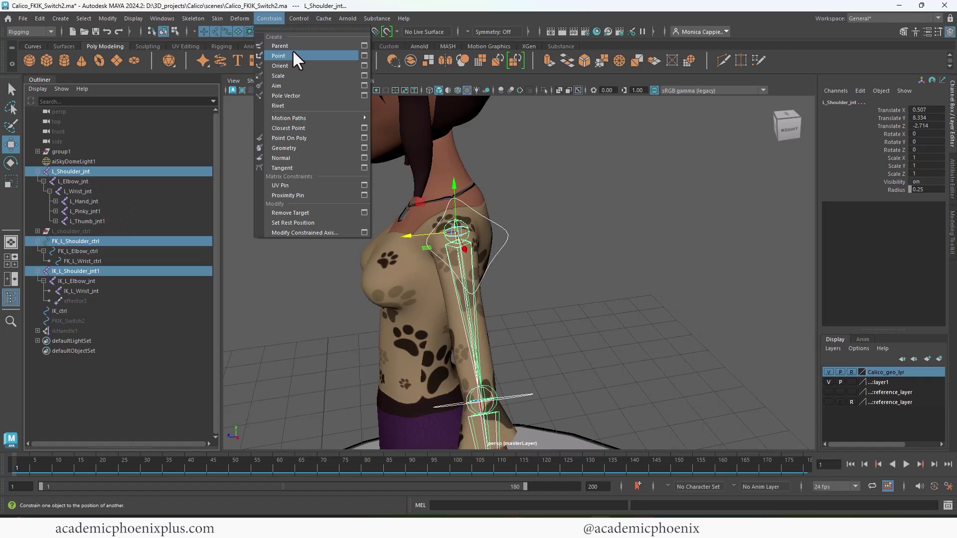
click(363, 45)
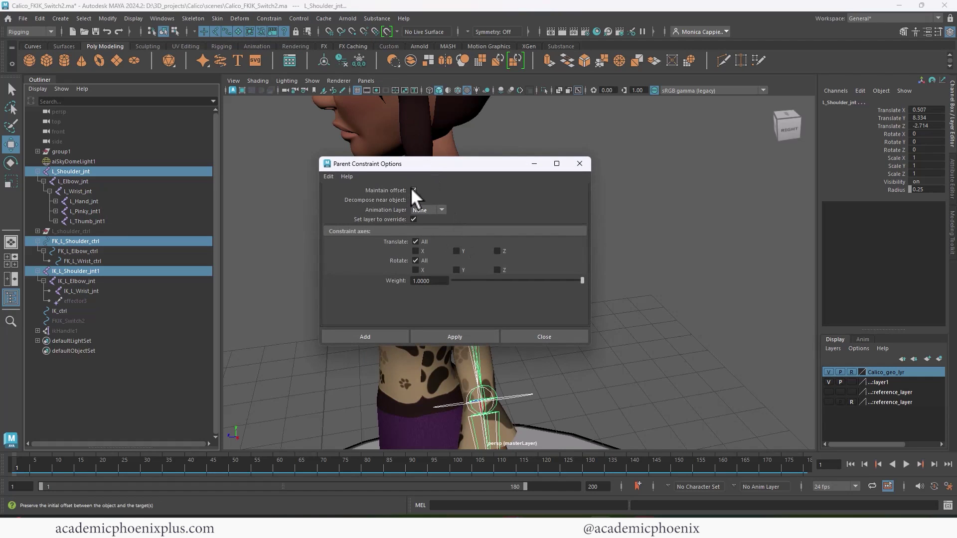
click(364, 335)
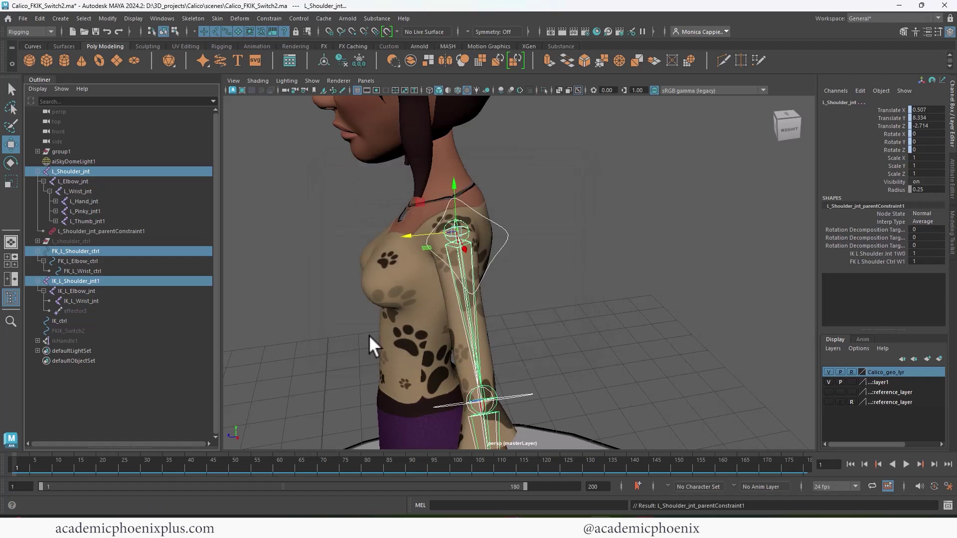
- Examine L_Shoulder_jnt's constrained translate and rotate channels and the IK and FK weight attributes of its parent constraint
click(104, 169)
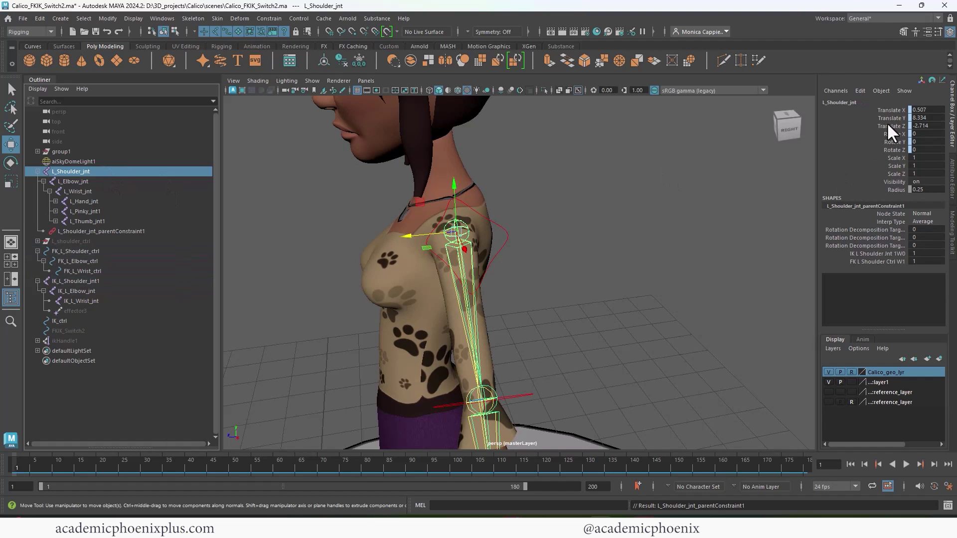
drag(895, 109, 895, 150)
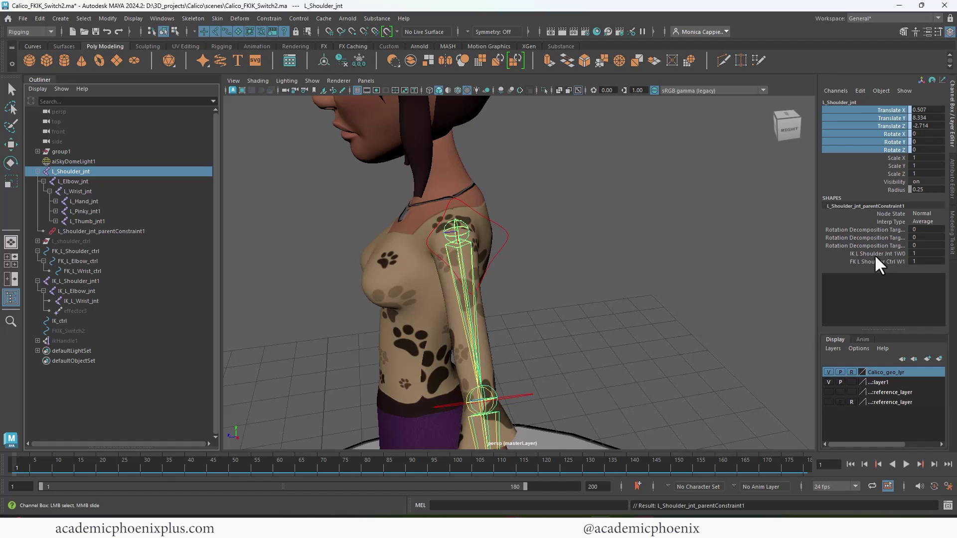
click(874, 254)
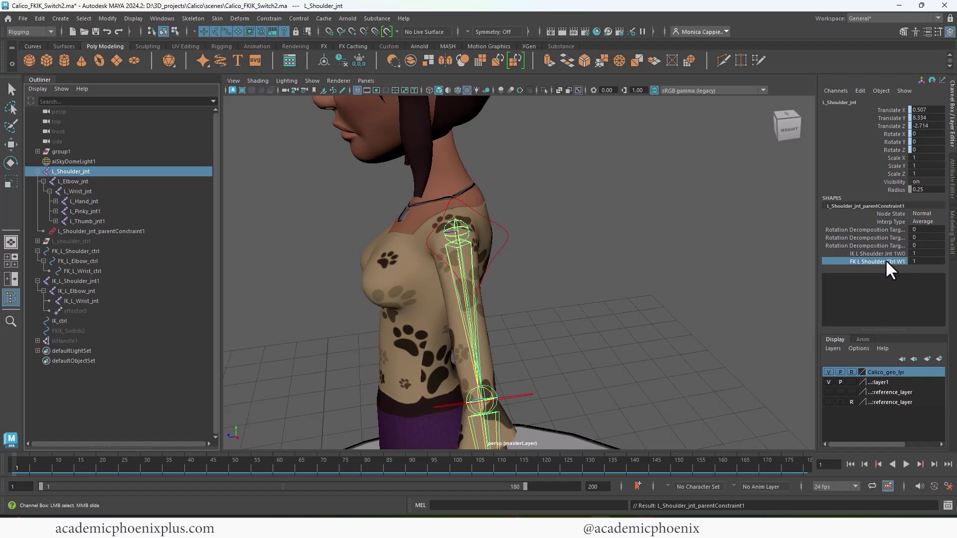
click(881, 261)
- Try moving IK_ctrl up and back behind the body to test how the main arm chain follows
alt+right_drag(589, 288, 513, 235)
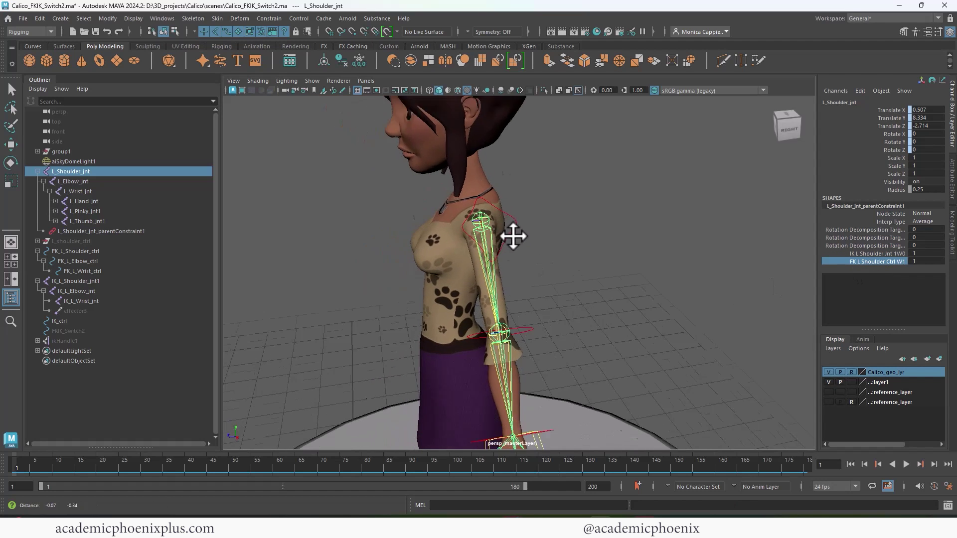
alt+middle_drag(512, 235, 579, 205)
click(546, 343)
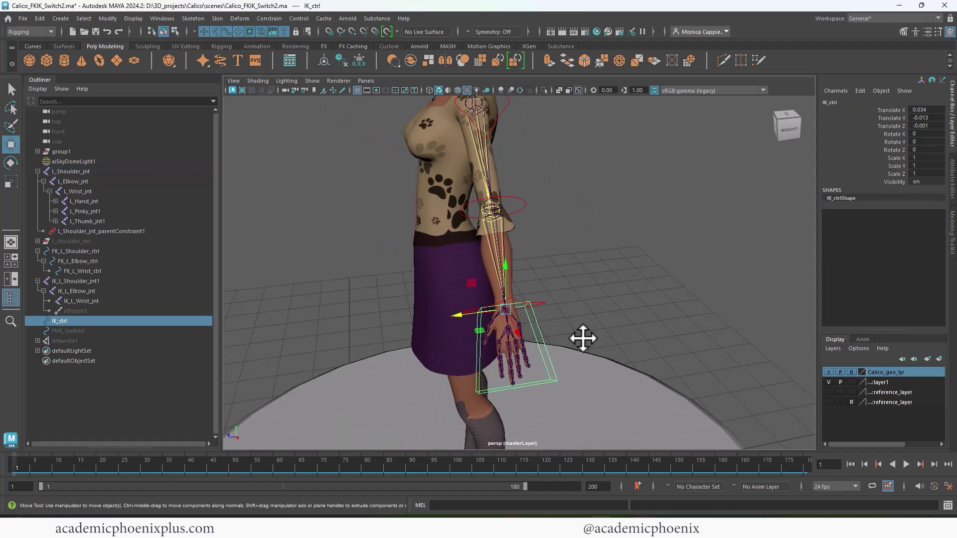
key(w)
drag(520, 307, 649, 231)
alt+middle_drag(649, 231, 642, 233)
alt+drag(648, 224, 559, 259)
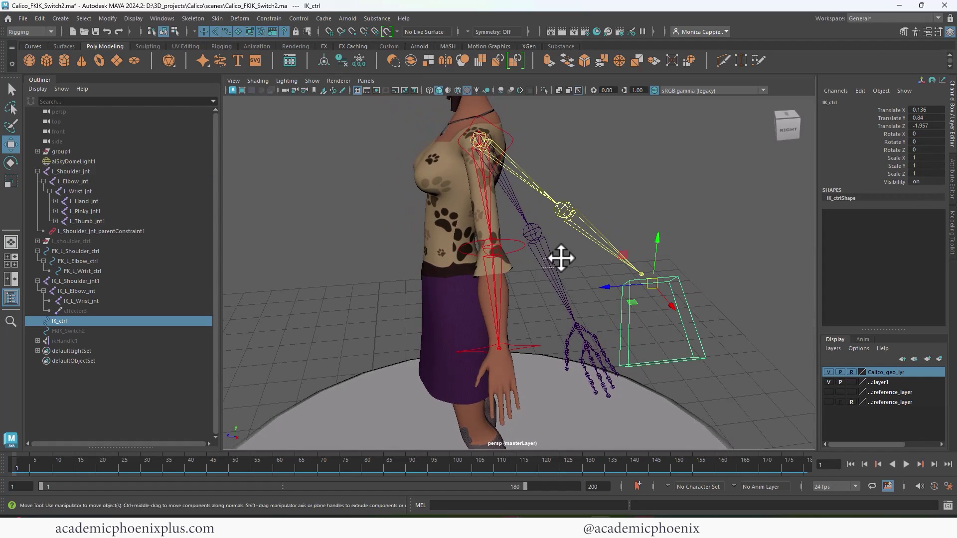
click(563, 274)
click(581, 269)
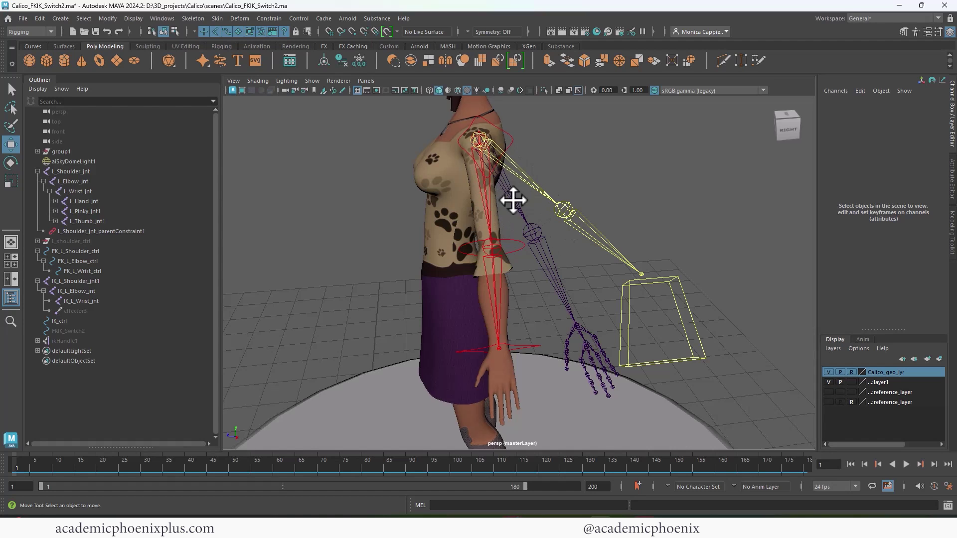
click(566, 292)
- Set the IK L Shoulder Jnt 1W0 weight of L_Shoulder_jnt_parentConstraint1 to 0
click(107, 231)
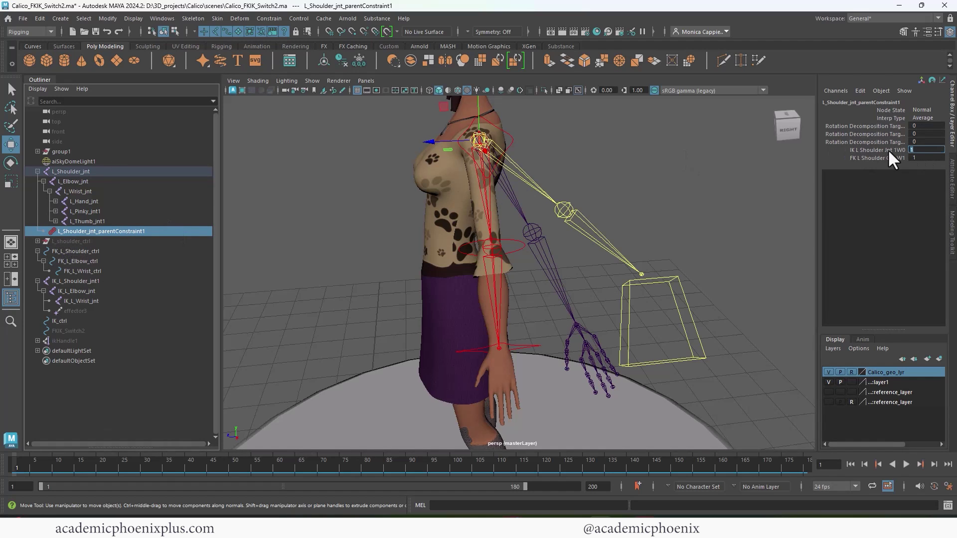
text(0)
key(Return)
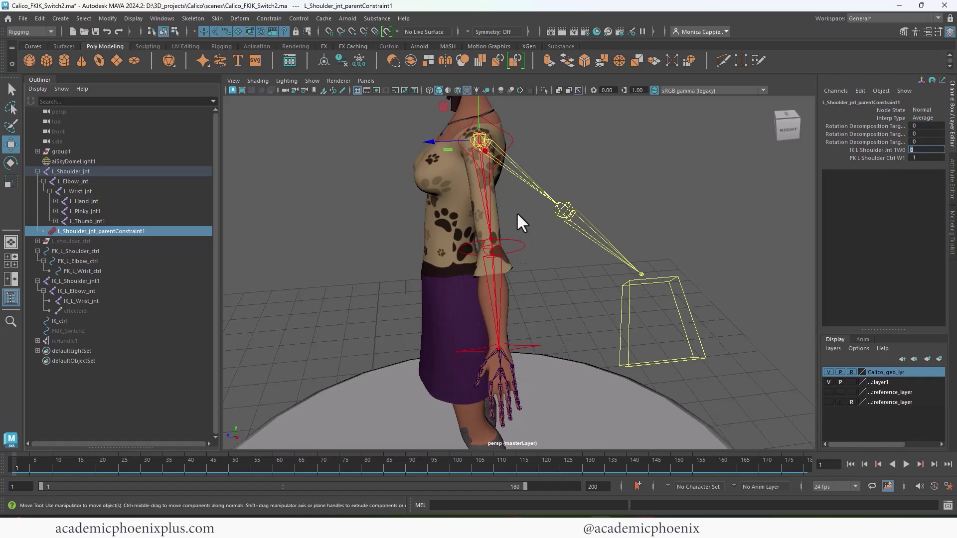
- Try rotating FK_L_Shoulder_ctrl and FK_L_Elbow_ctrl, and undo the rotations together with the IK weight change
click(517, 245)
drag(495, 250, 474, 247)
key(ctrl+z)
click(512, 139)
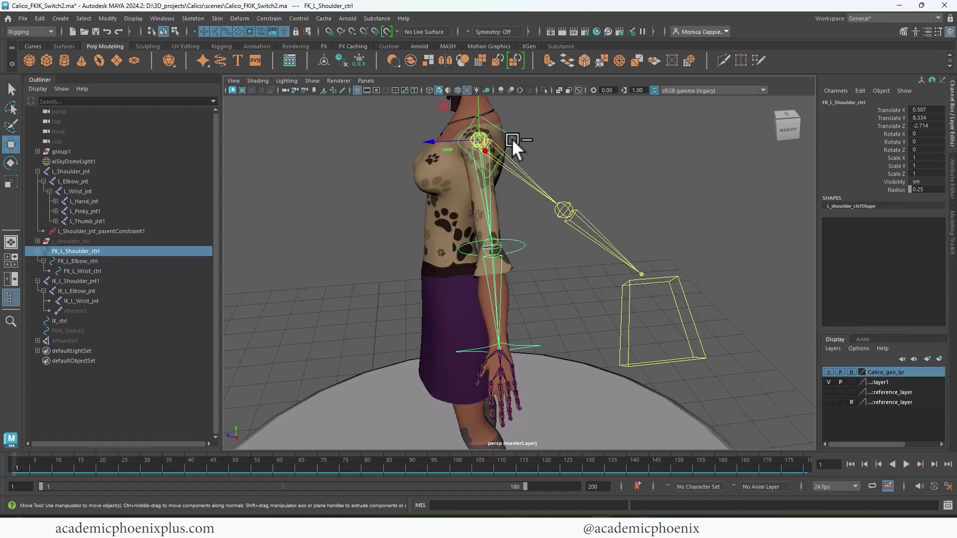
key(e)
drag(513, 177, 545, 304)
click(527, 255)
key(ctrl+z)
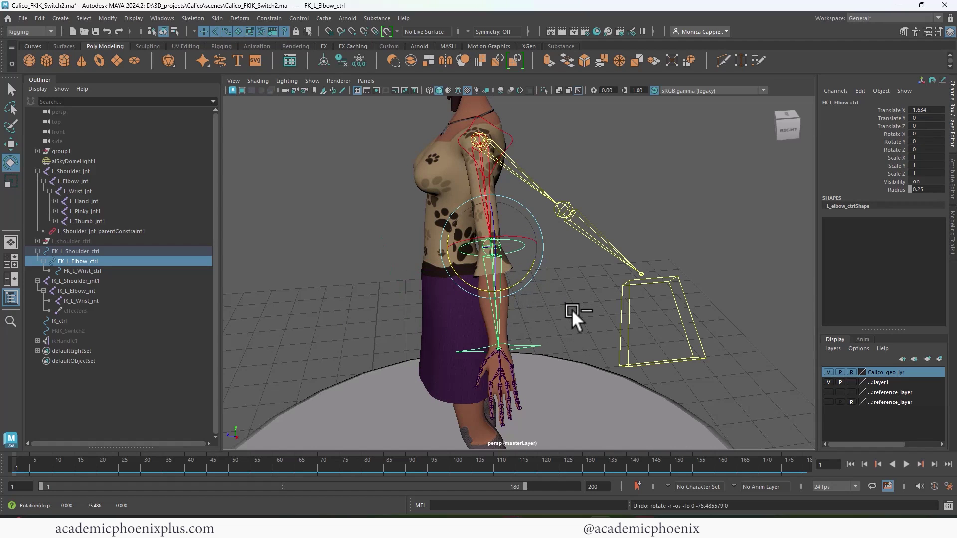
key(ctrl+z)
key(ctrl+z)
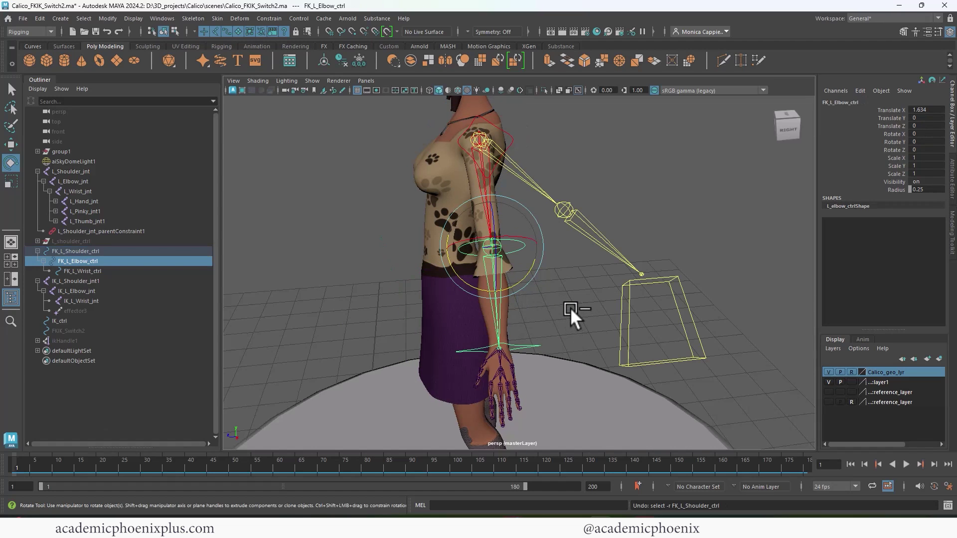
key(ctrl+z)
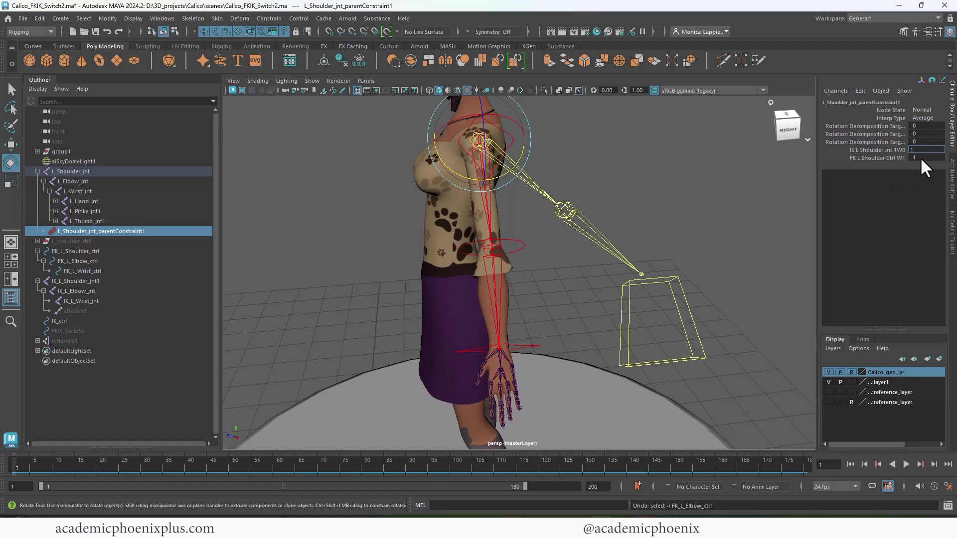
- Set the FK L Shoulder Ctrl W1 weight of L_Shoulder_jnt_parentConstraint1 to 0 and examine both weight attributes
click(919, 157)
text(0)
key(Return)
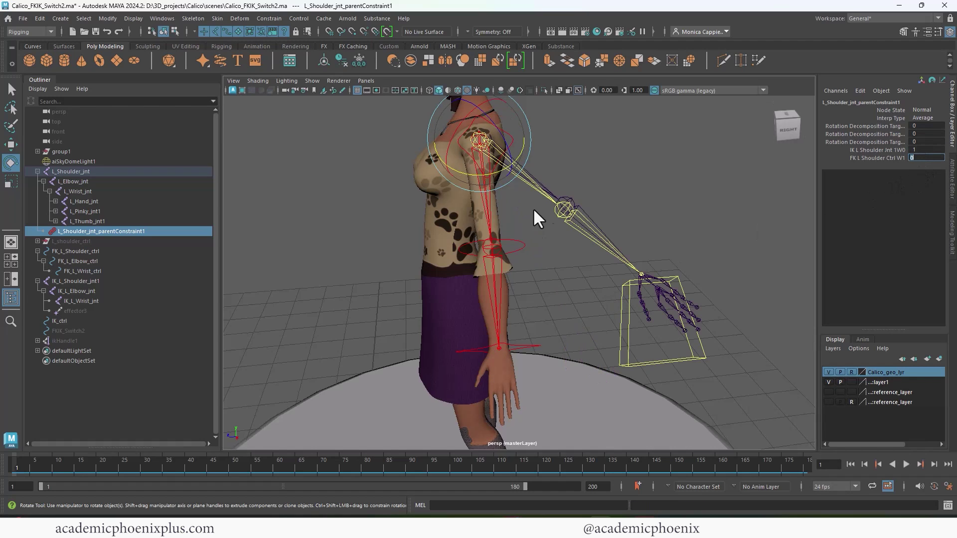
click(884, 150)
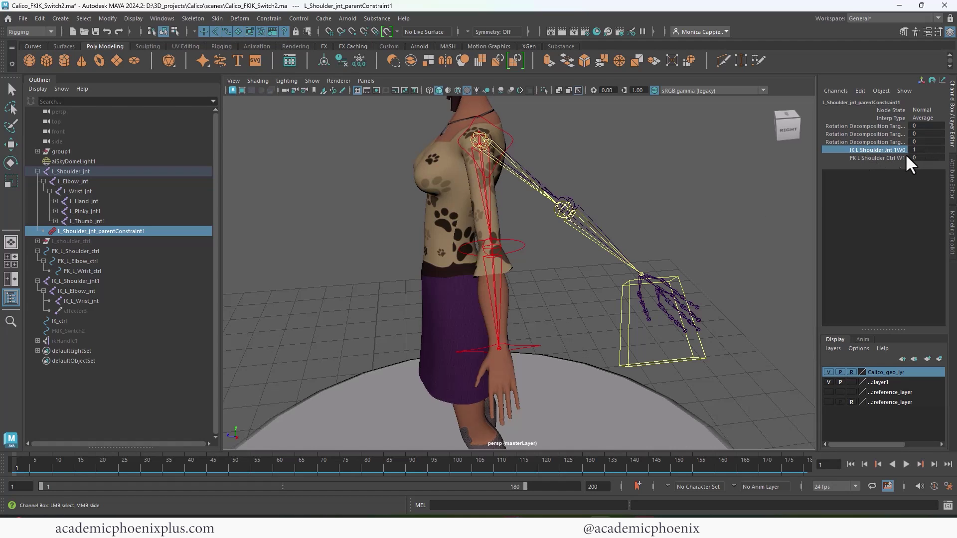
click(865, 158)
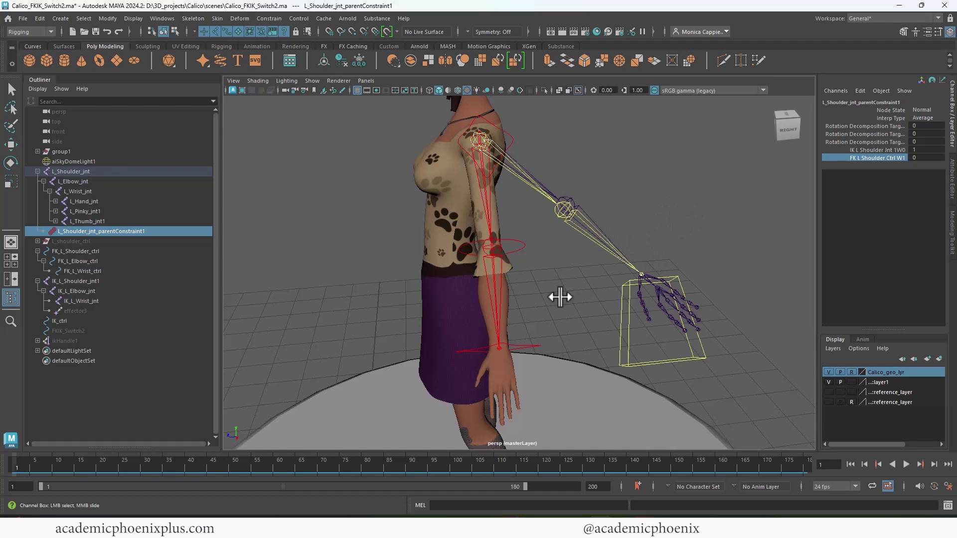
- Undo the FK weight change and the test move of IK_ctrl
key(ctrl+z)
key(ctrl+z)
key(ctrl+z)
key(ctrl+z)
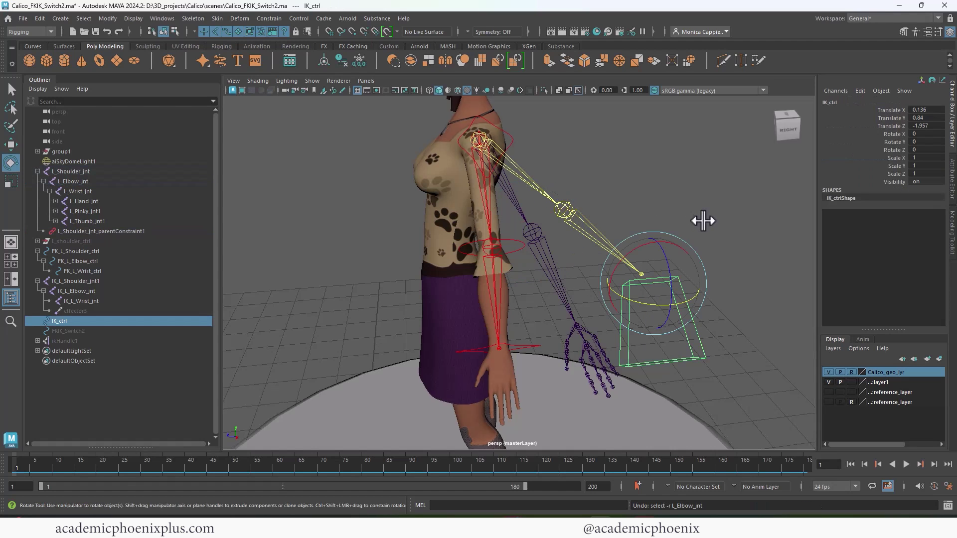
- Unhide the FKIK_Switch2 control and frame it beside the left wrist
click(84, 332)
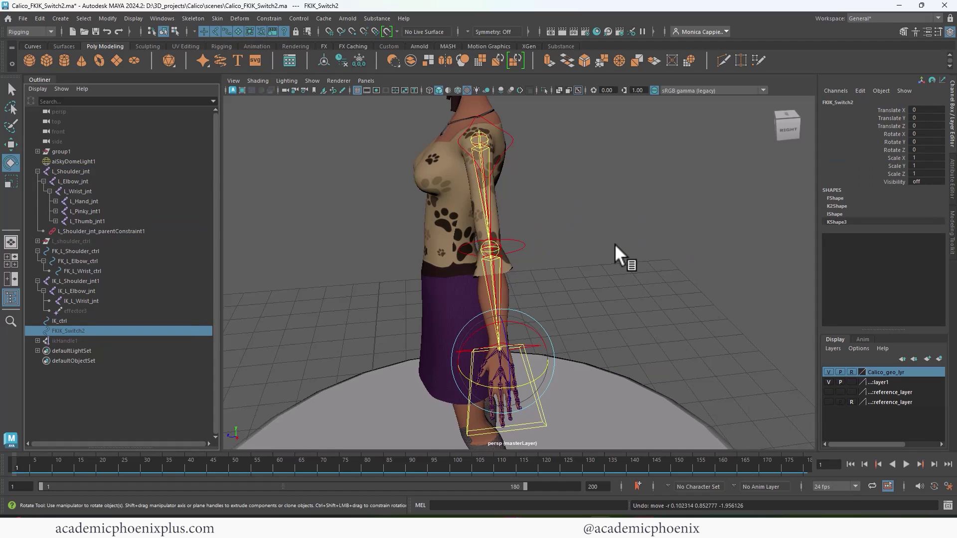
key(shift+h)
alt+drag(626, 239, 603, 203)
click(661, 256)
alt+right_drag(603, 204, 657, 207)
alt+drag(658, 208, 623, 222)
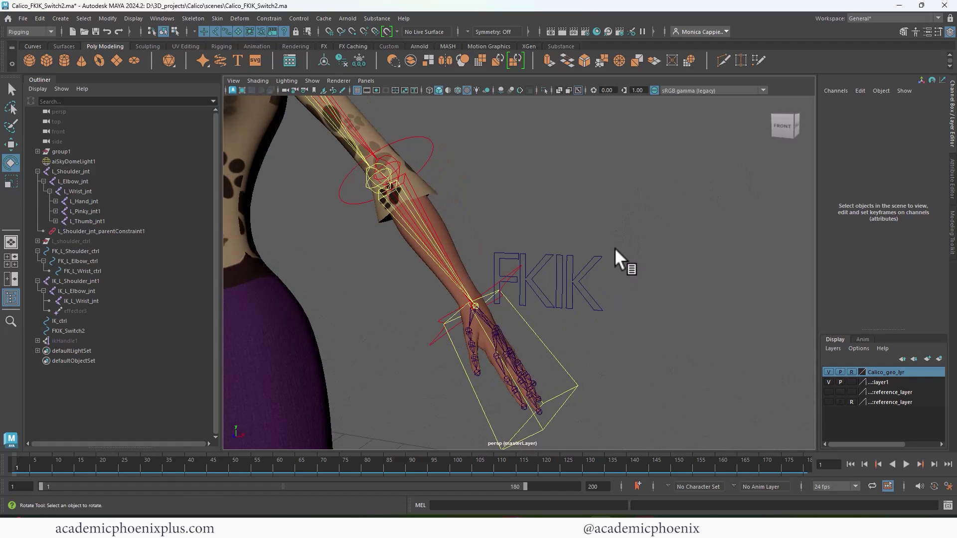
- Select the FKIK_Switch2 control and switch to the Animation menu set
click(588, 268)
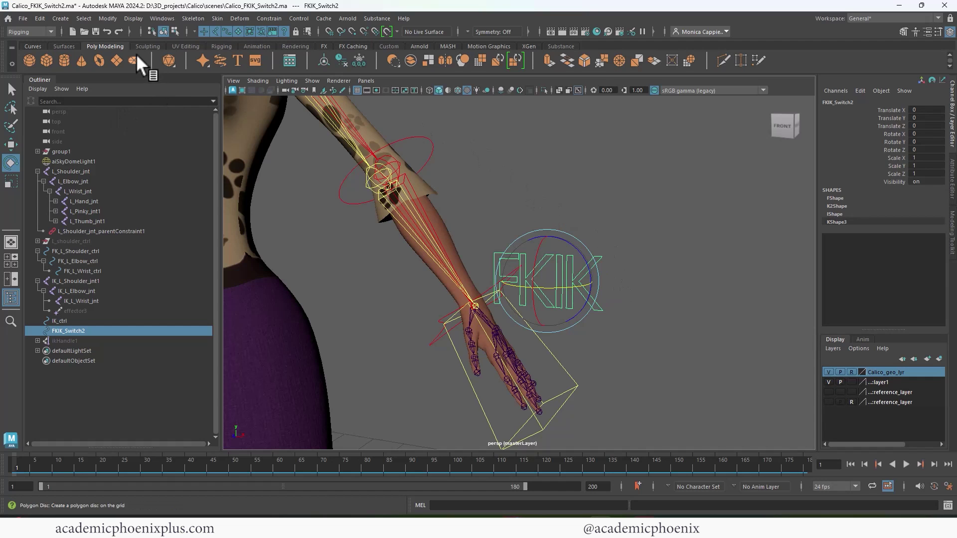
click(40, 31)
click(43, 62)
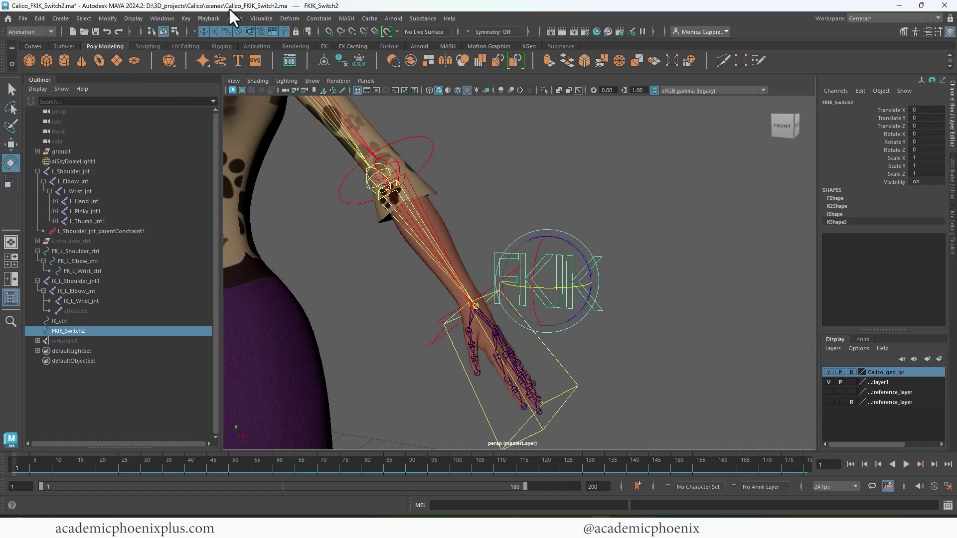
click(289, 15)
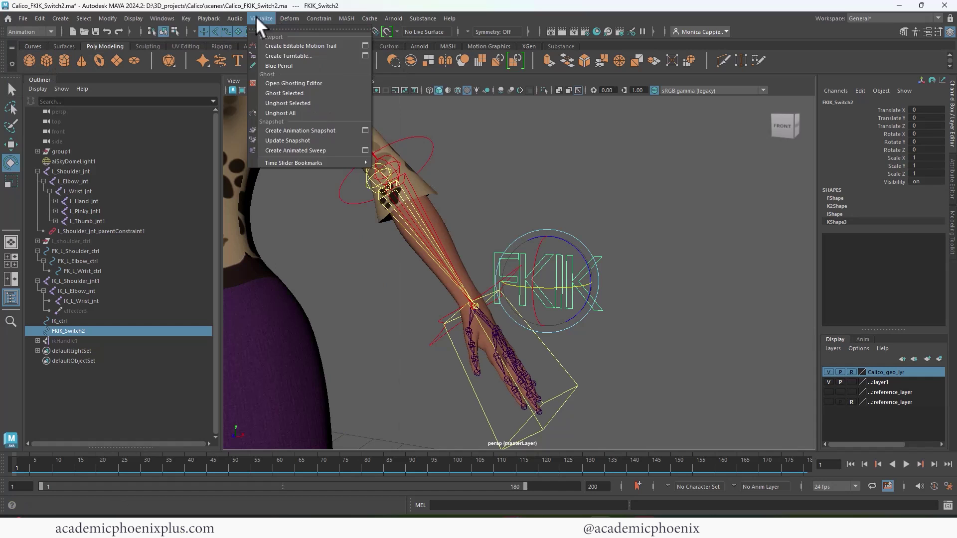
mouse_move(223, 17)
click(186, 17)
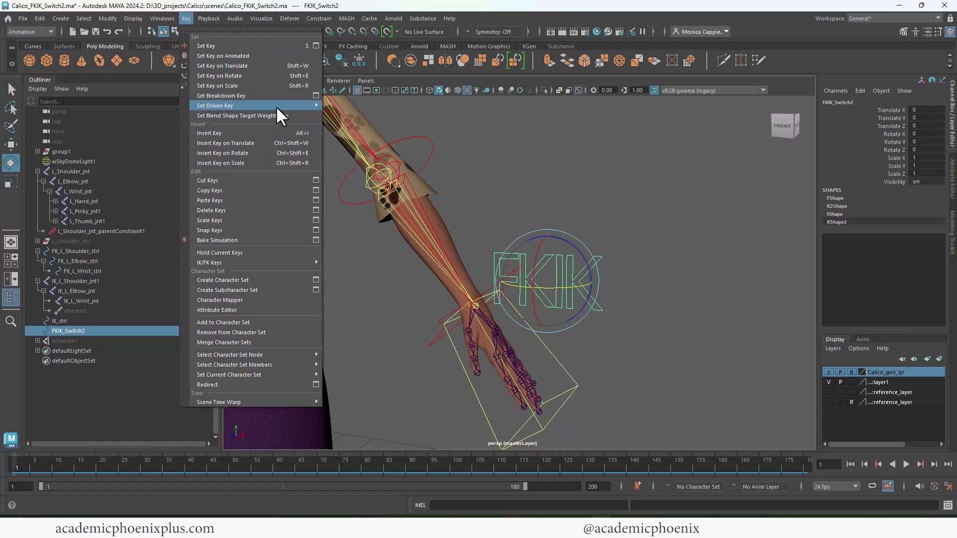
mouse_move(301, 106)
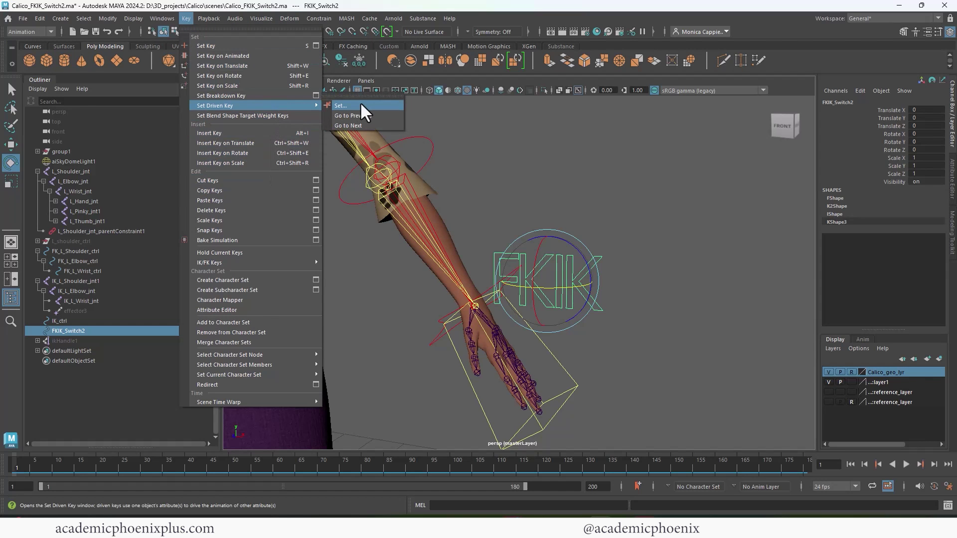
click(340, 106)
drag(647, 138, 699, 120)
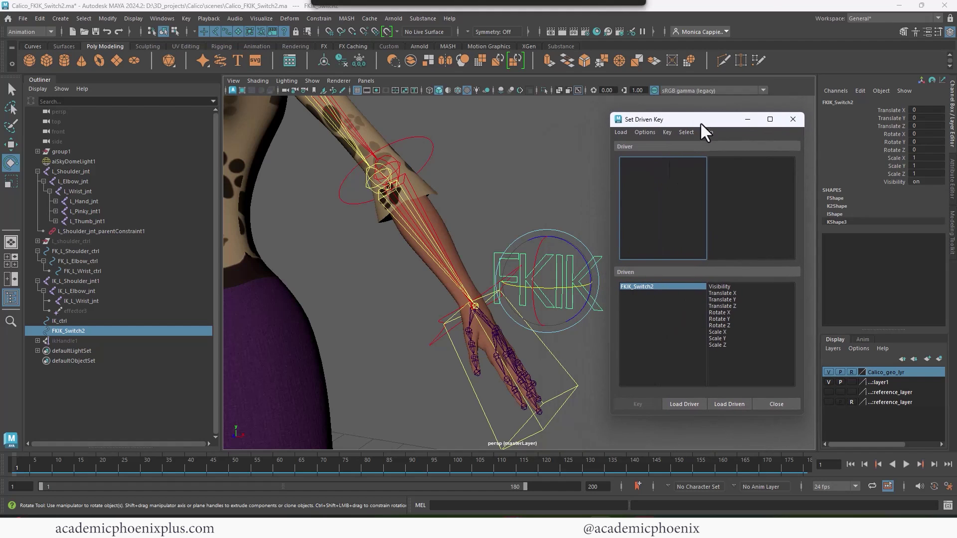
click(679, 405)
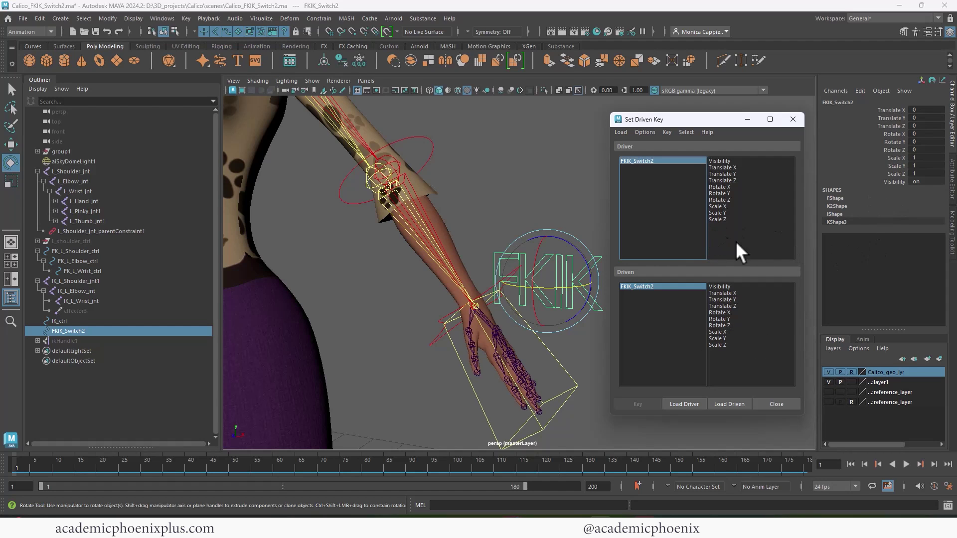
click(795, 119)
- Start adding a keyable float attribute named FK_IK_Switch to the FKIK_Switch2 control
click(858, 91)
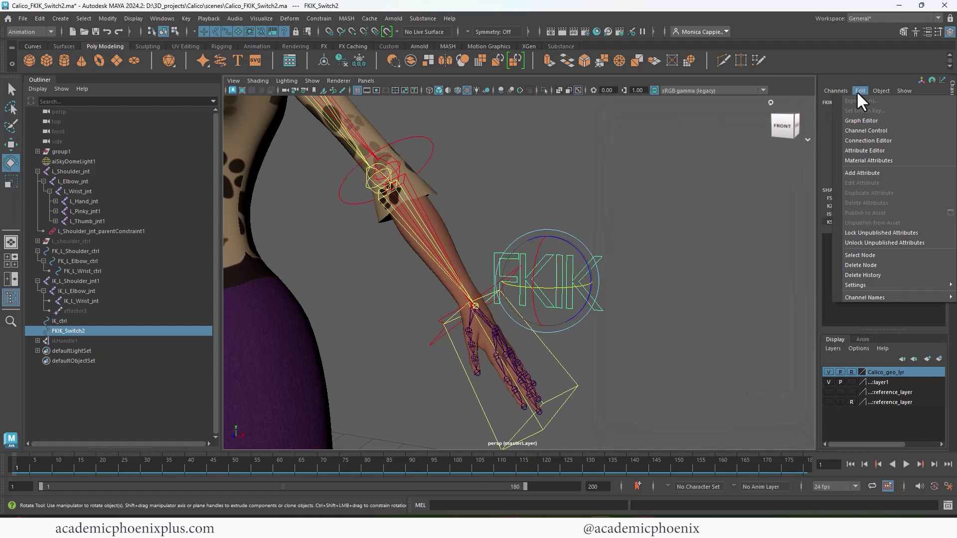
click(873, 172)
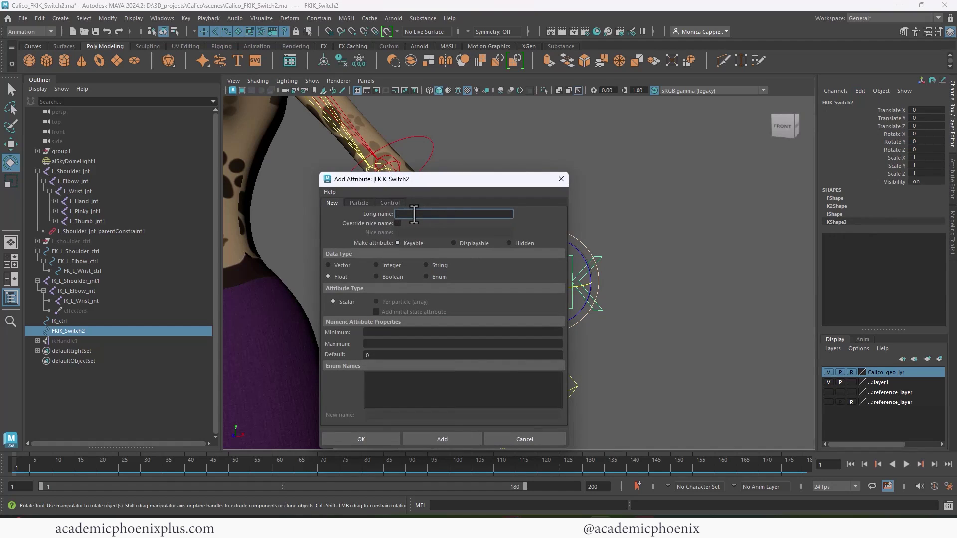
text(FK)
text(_)
text(O)
text(K)
key(BackSpace)
key(BackSpace)
text(IK_Switch)
- Give the FK_IK_Switch attribute a minimum of 0 and a maximum of 1, and create it
click(369, 333)
text(0)
key(Tab)
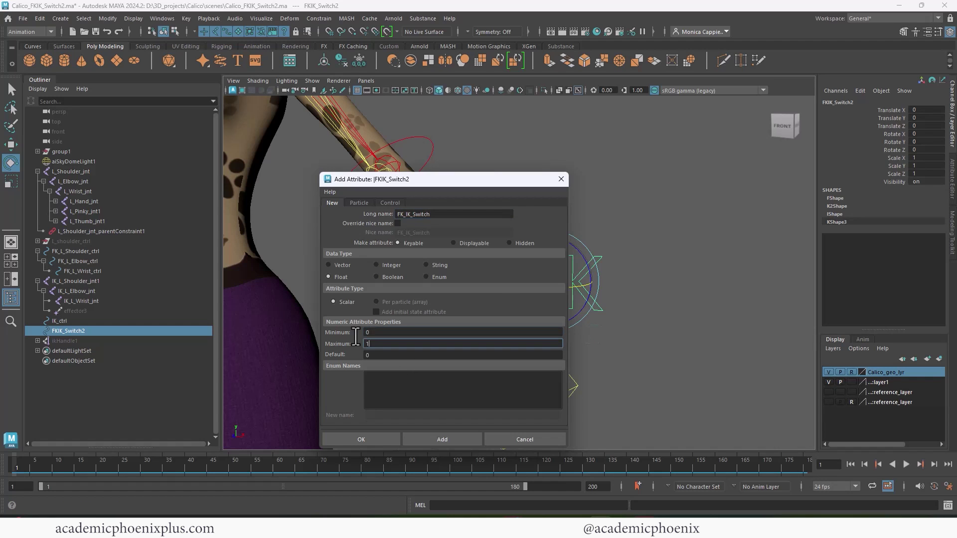
text(1)
key(Tab)
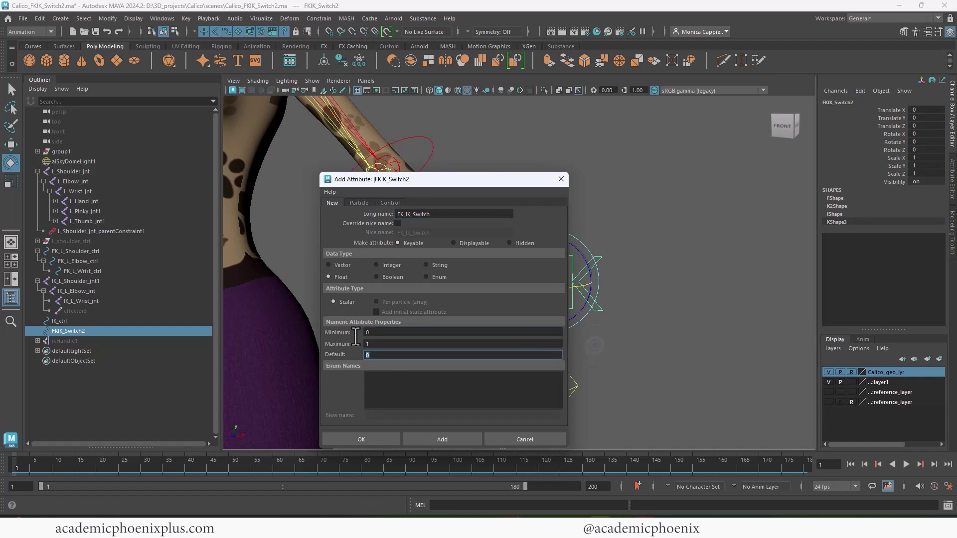
click(387, 436)
click(885, 190)
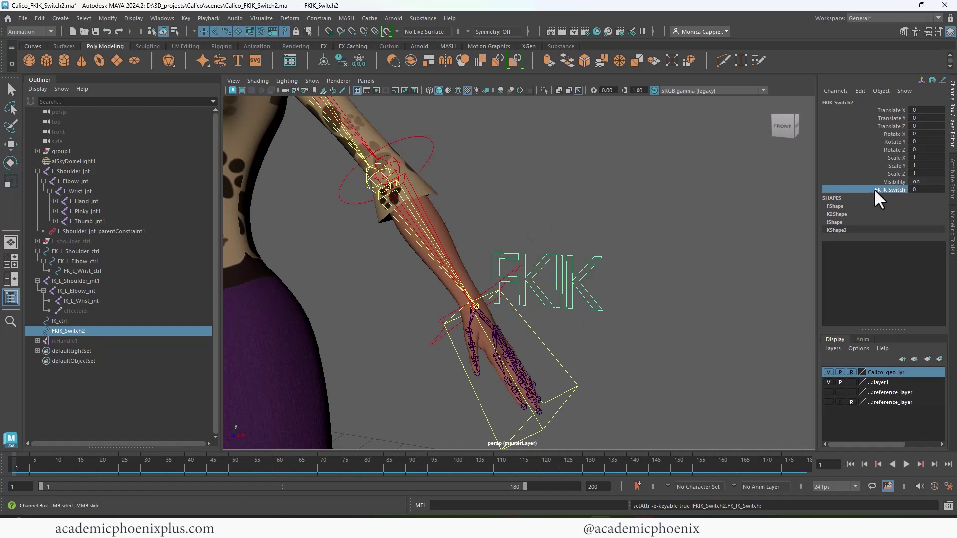
- Open Set Driven Key and load FKIK_Switch2 as the driver with its FK IK Switch attribute
click(182, 17)
mouse_move(275, 106)
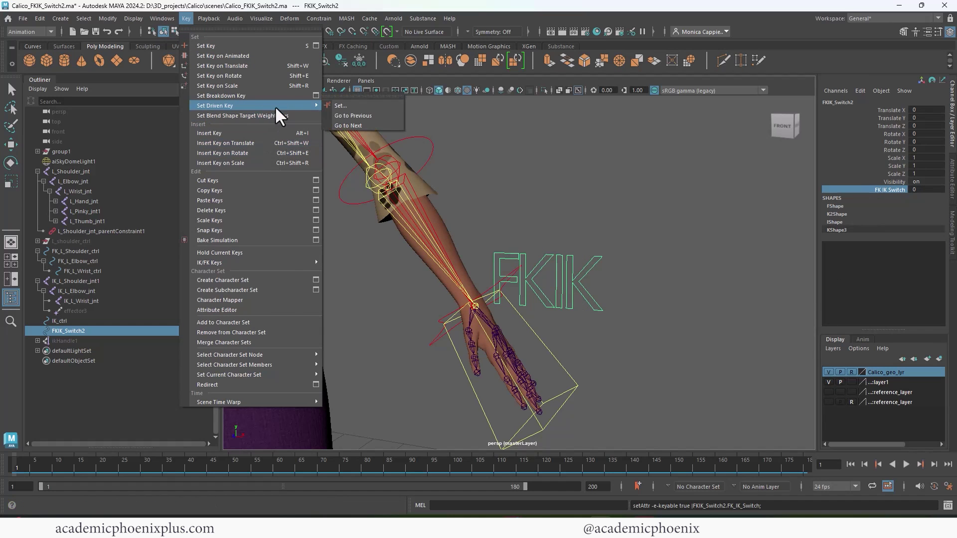
click(354, 105)
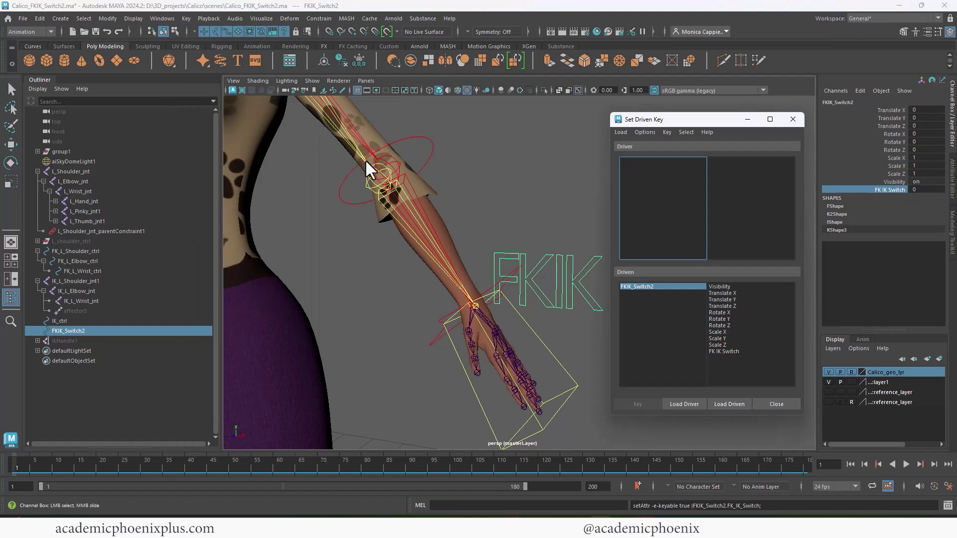
click(691, 404)
click(731, 226)
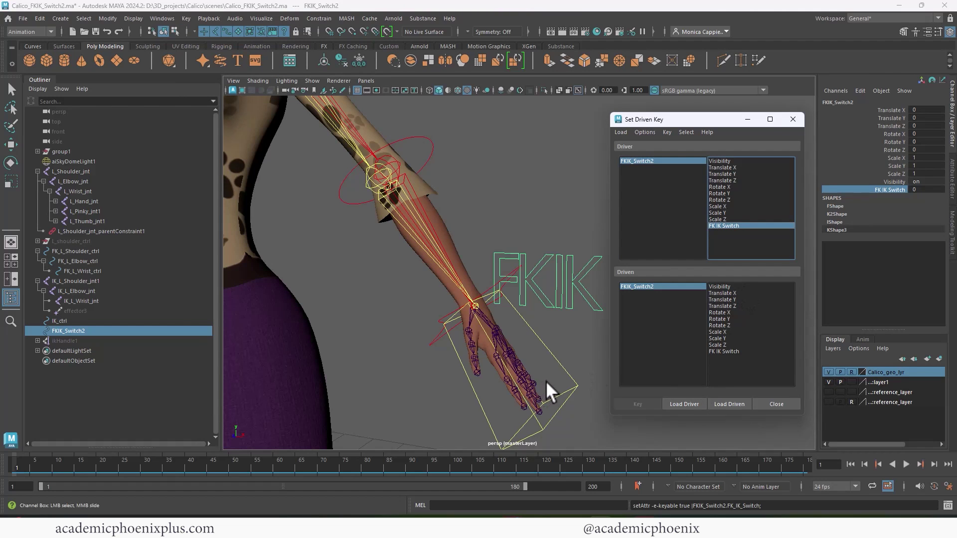
- Load L_Shoulder_jnt_parentConstraint1 as the driven object with both its IK L Shoulder Jnt 1W0 and FK L Shoulder Ctrl W1 weights
click(135, 231)
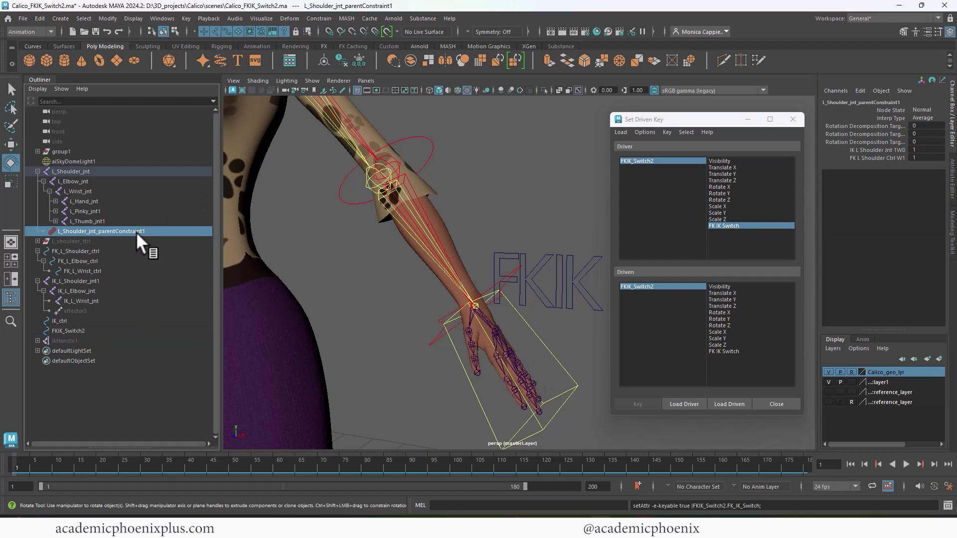
click(735, 405)
click(760, 364)
shift+click(760, 371)
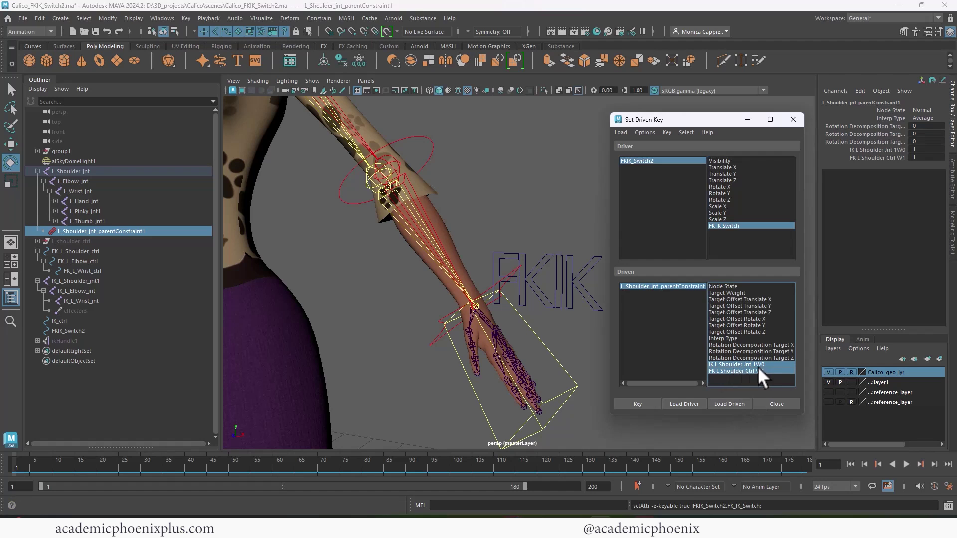
- Set the constraint's IK L Shoulder Jnt 1W0 weight to 0 and key both weights against FK IK Switch at 0
click(666, 160)
click(734, 226)
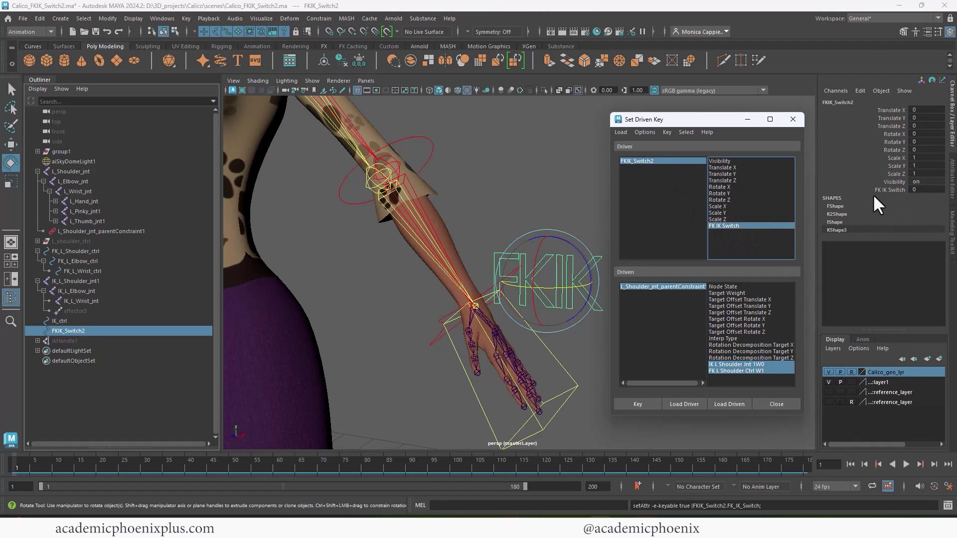
click(661, 285)
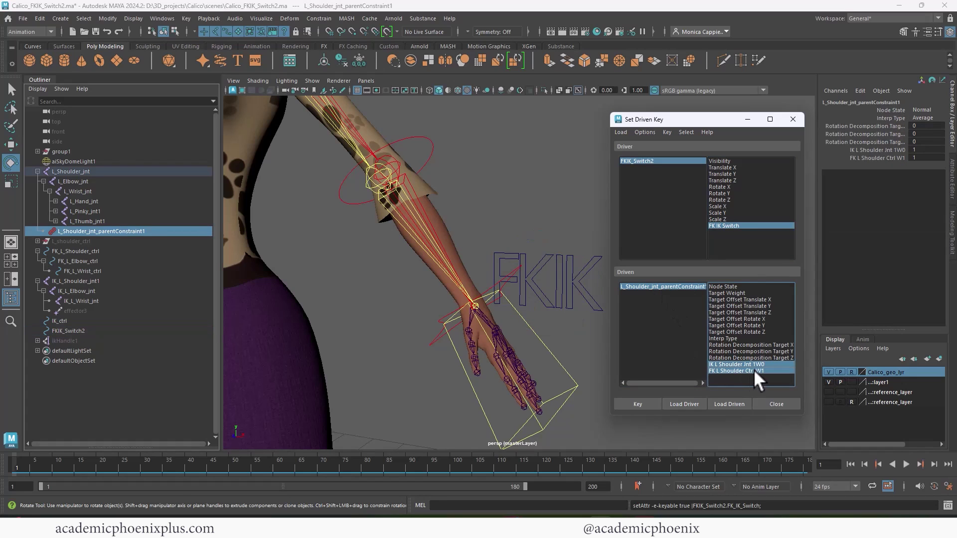
click(919, 152)
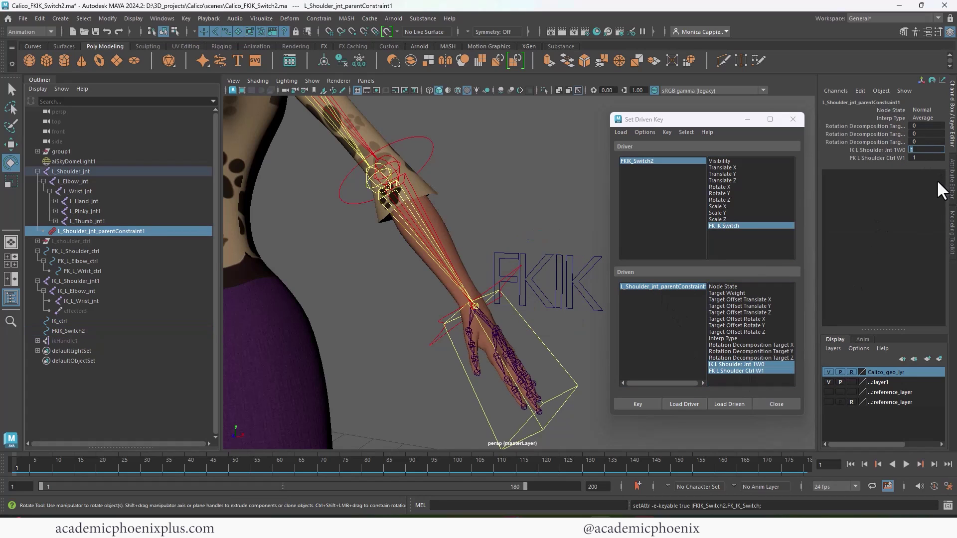
text(0)
key(Return)
click(645, 403)
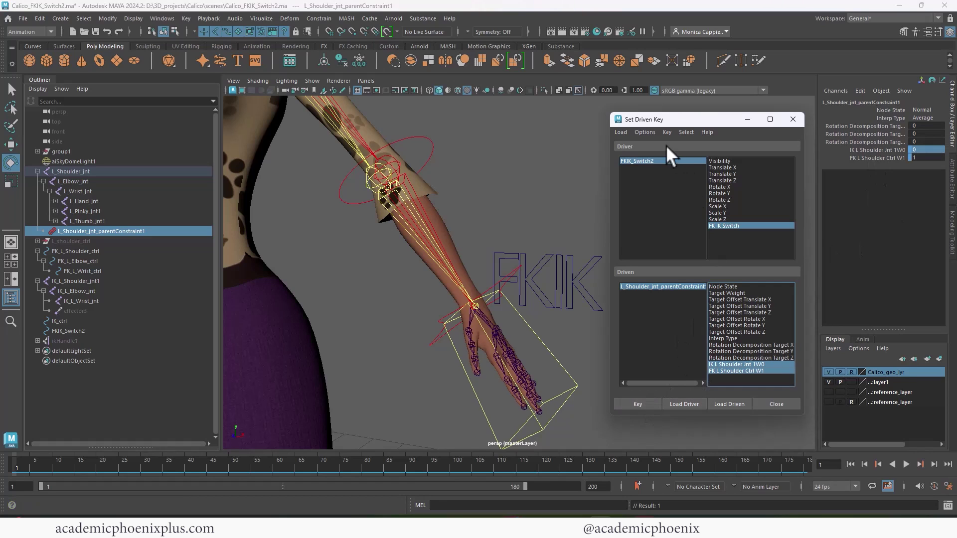
- Set FK IK Switch to 1, the IK shoulder weight to 1 and the FK shoulder weight to 0, and key the relationship
click(658, 160)
double_click(922, 190)
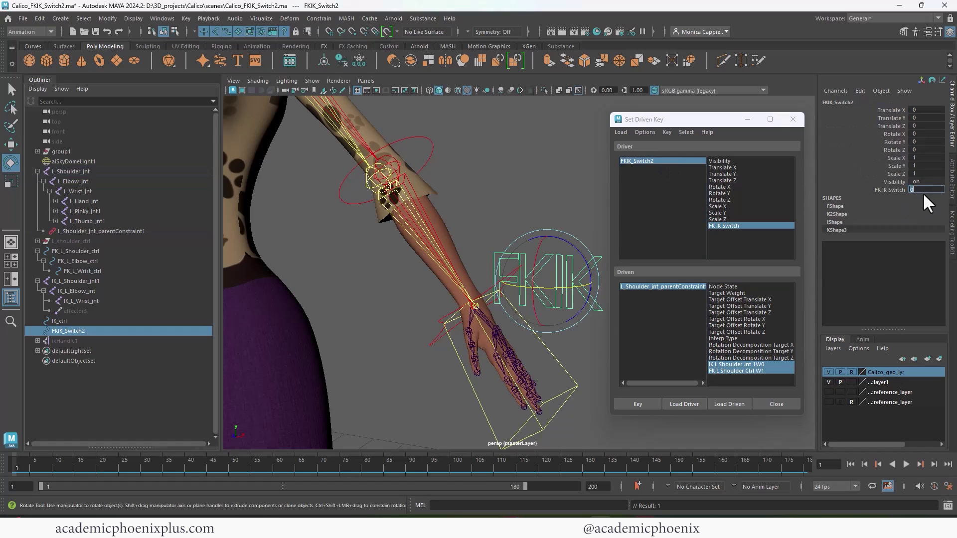
text(1)
key(Return)
click(681, 286)
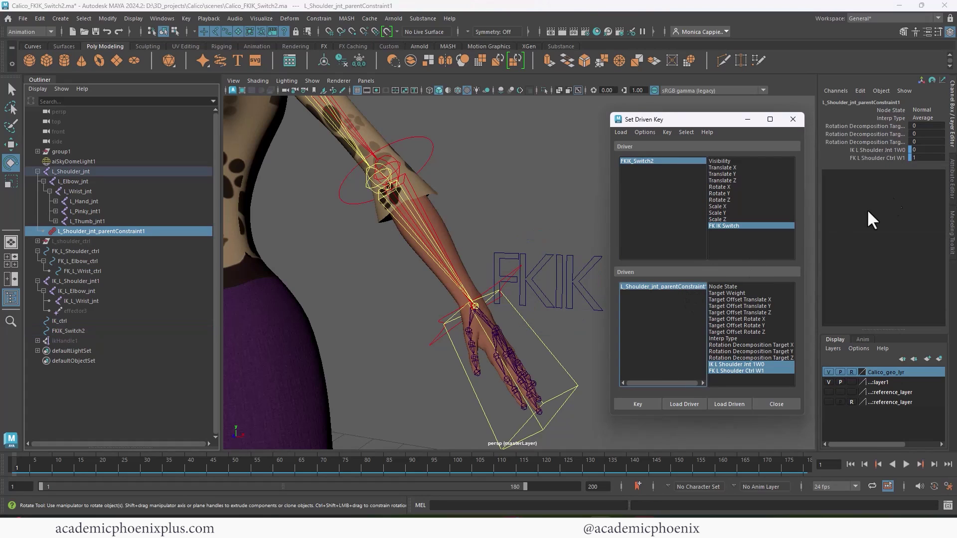
double_click(924, 150)
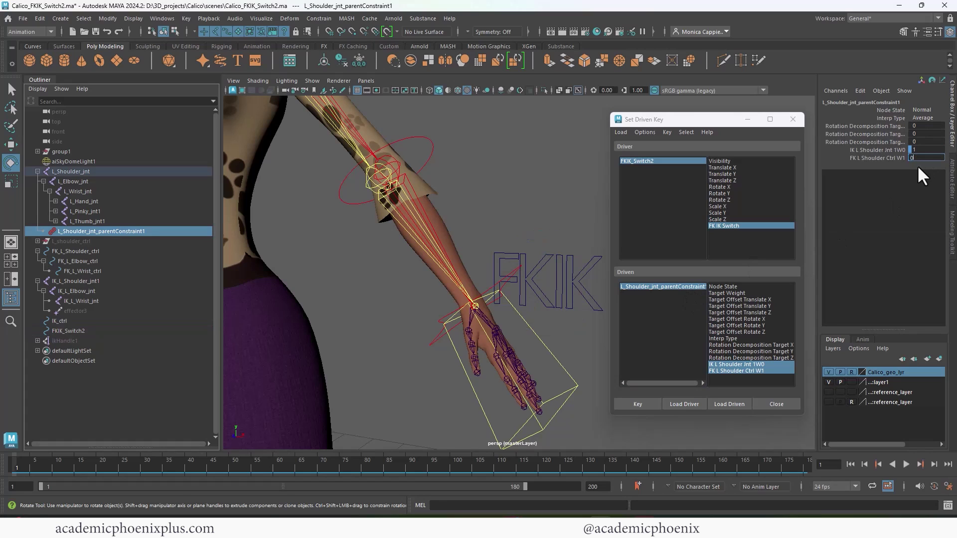
key(Tab)
click(947, 102)
click(642, 403)
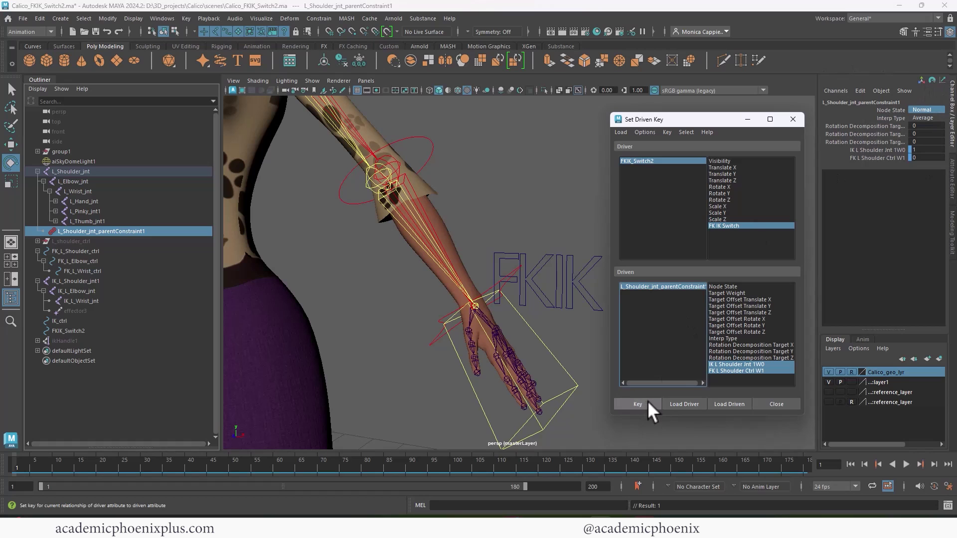
- Move IK_ctrl up and away from the body to test the IK pose, and examine the arm chains from several angles
alt+drag(515, 190, 438, 208)
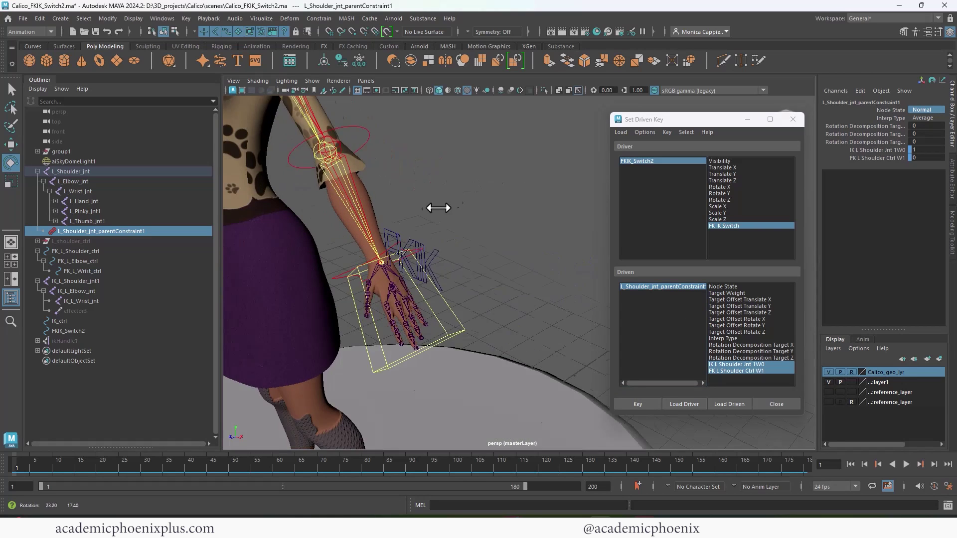
alt+middle_drag(438, 208, 475, 220)
click(531, 313)
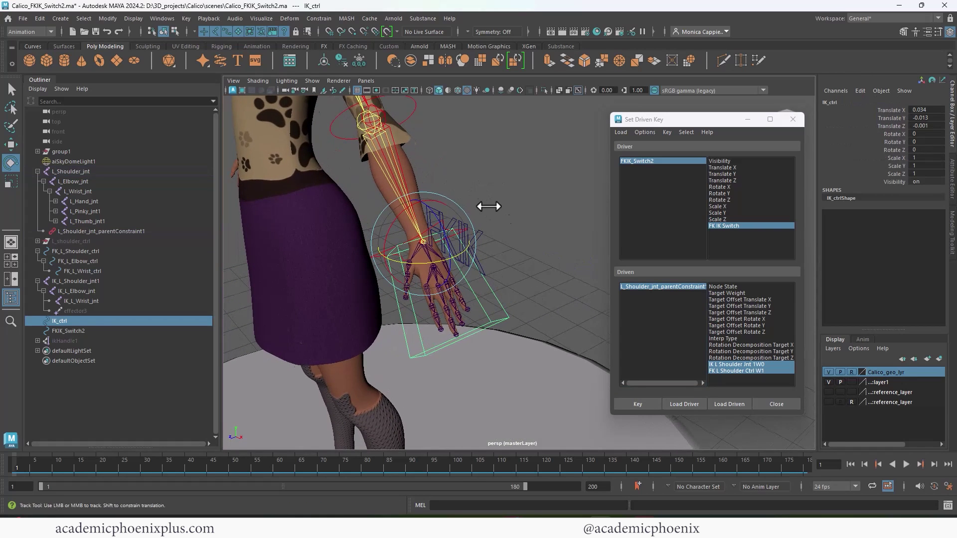
scroll(488, 206, up, 3)
key(w)
drag(451, 306, 537, 212)
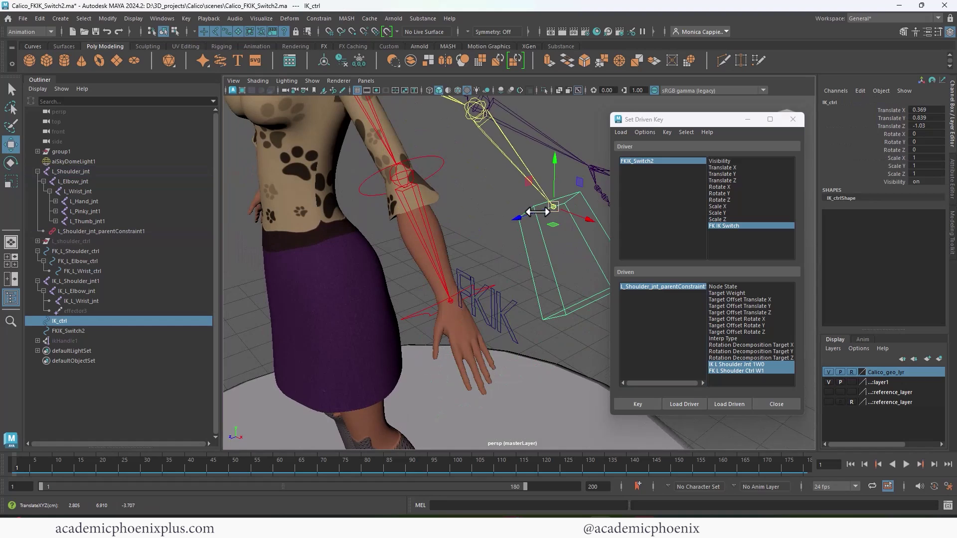
scroll(537, 212, down, 4)
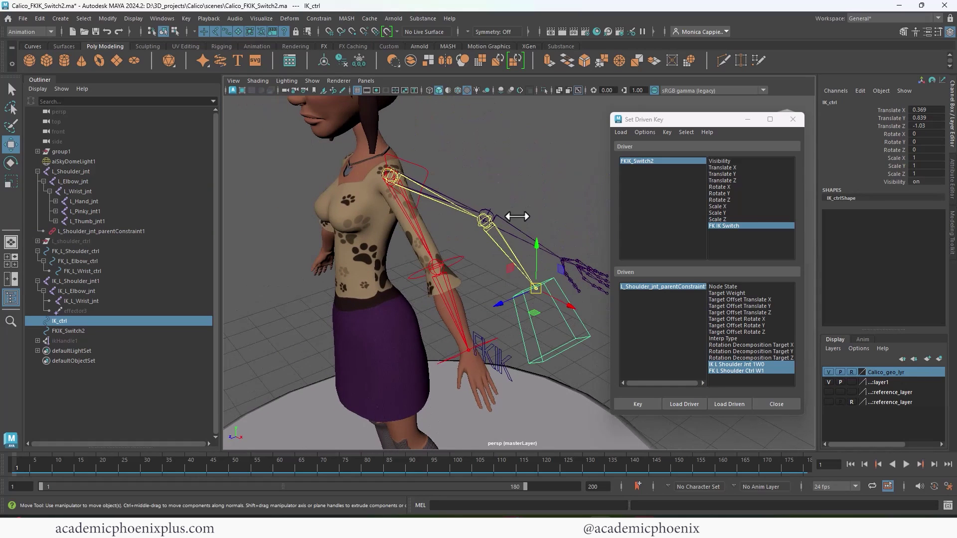
alt+drag(481, 267, 500, 271)
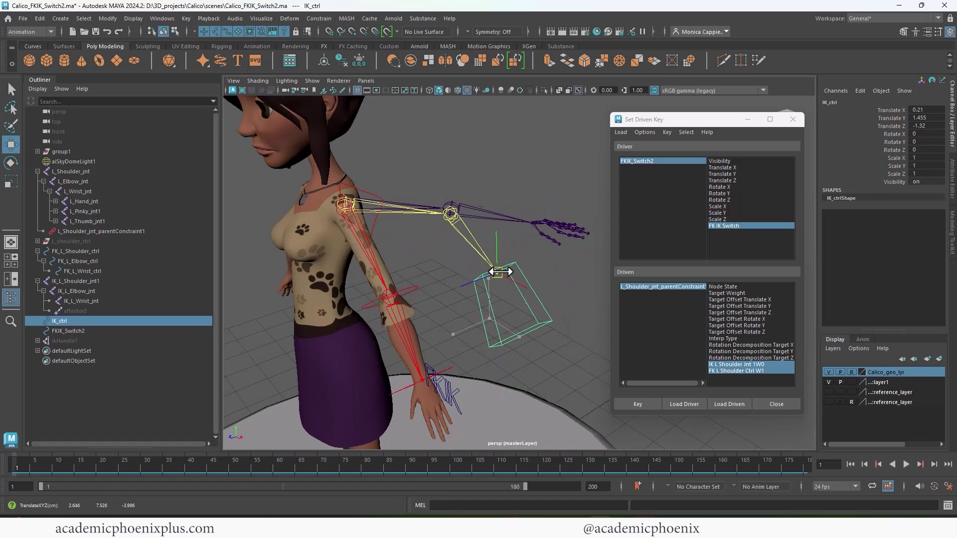
alt+drag(523, 171, 474, 239)
alt+right_drag(473, 239, 513, 254)
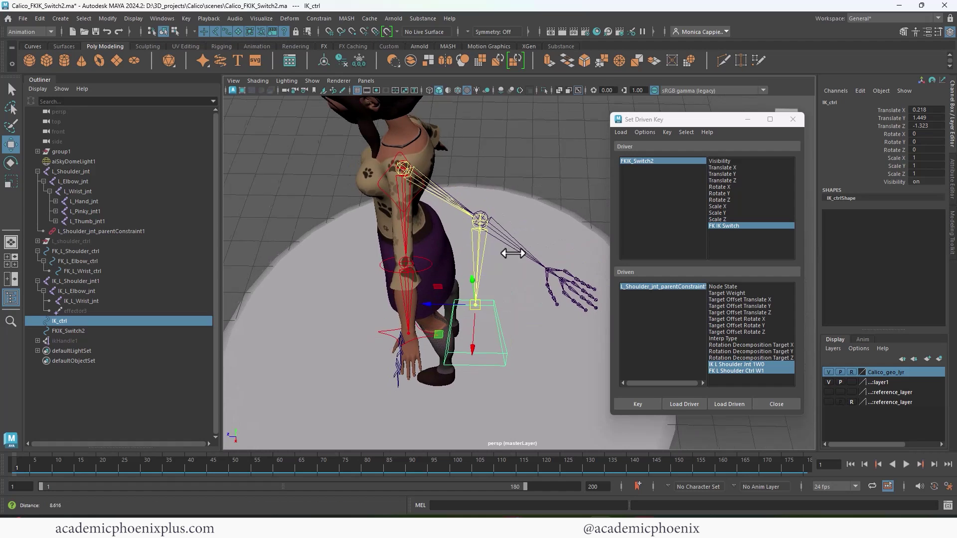
mouse_move(513, 253)
alt+mouse_down()
mouse_move(473, 279)
mouse_move(504, 267)
alt+mouse_up()
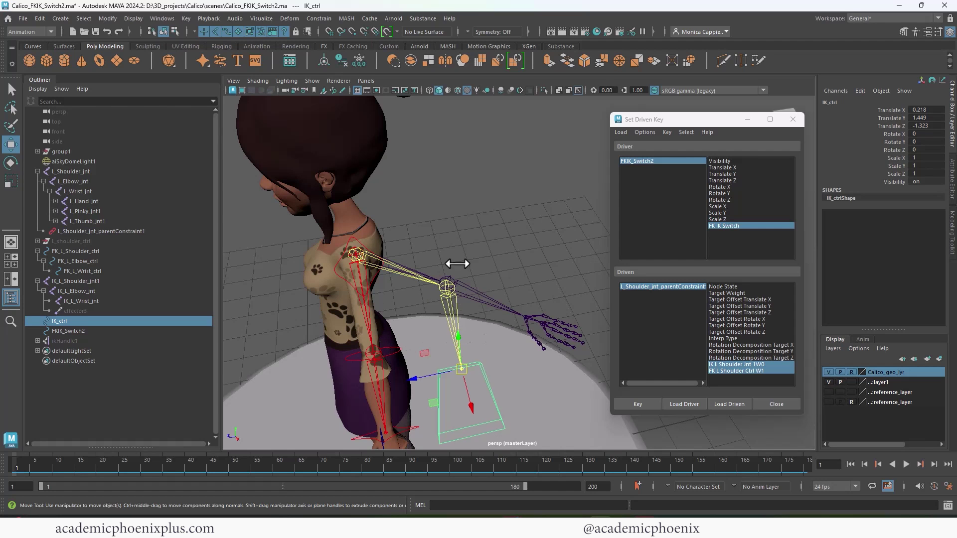
alt+drag(459, 274, 506, 218)
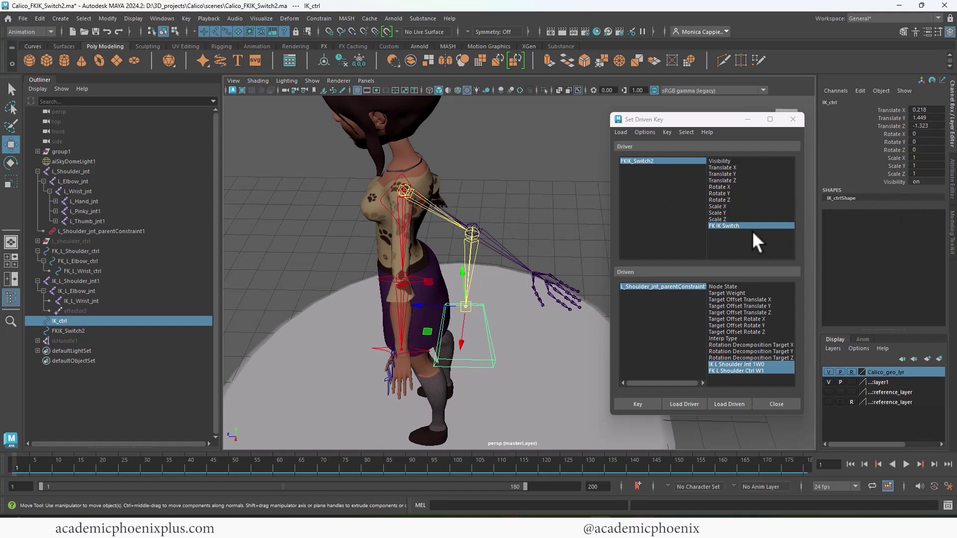
- Switch FKIK_Switch2's FK IK Switch value back and forth between 0 and 1 to test the shoulder, ending at 0
click(670, 160)
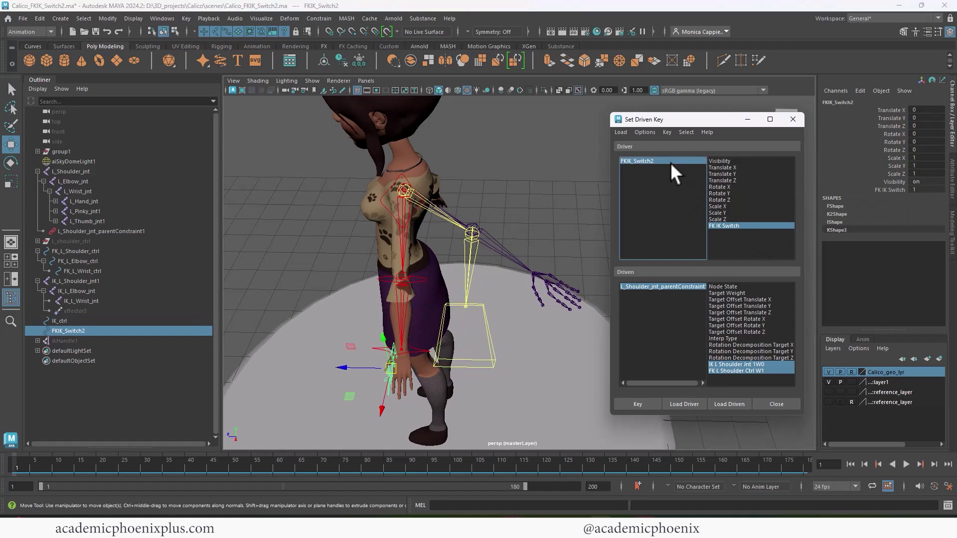
click(897, 192)
double_click(919, 190)
text(0)
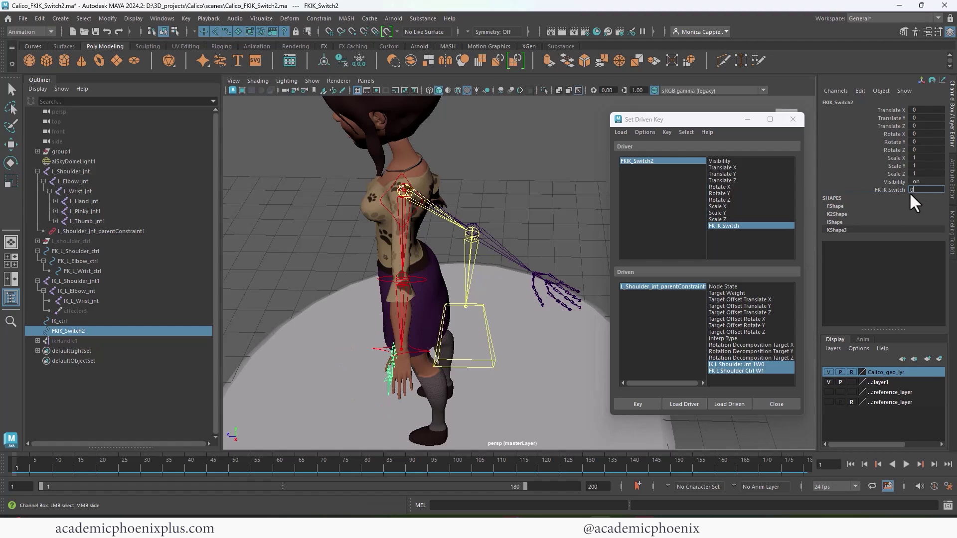
key(Return)
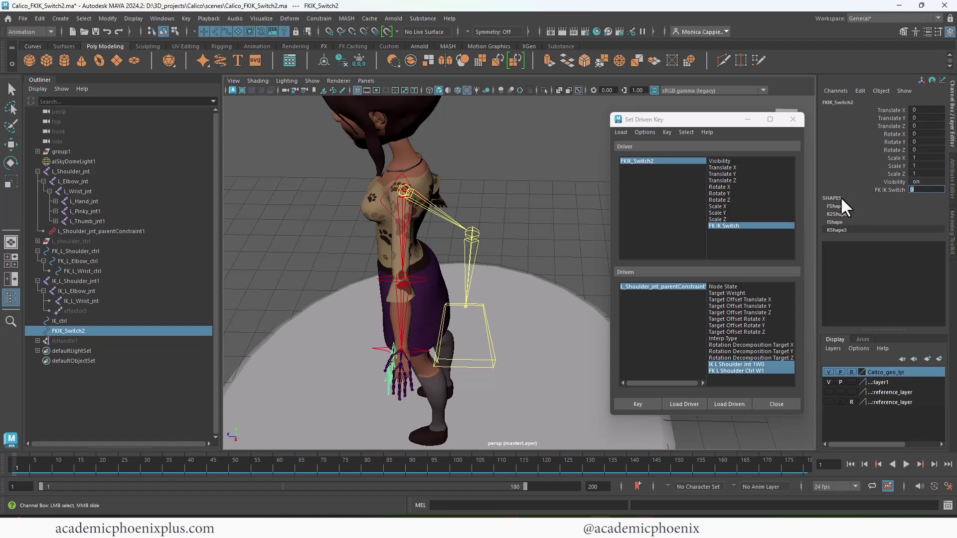
key(Return)
text(0)
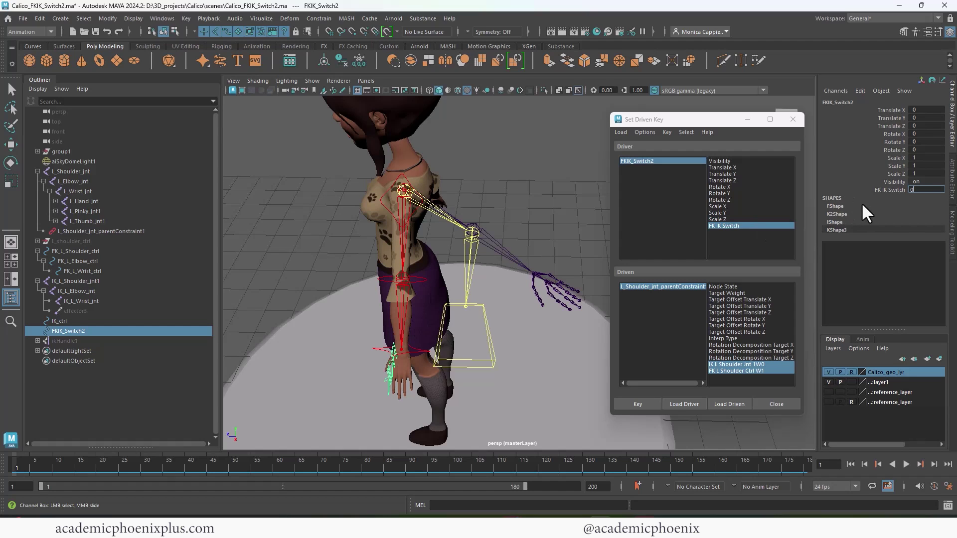
key(Return)
click(892, 189)
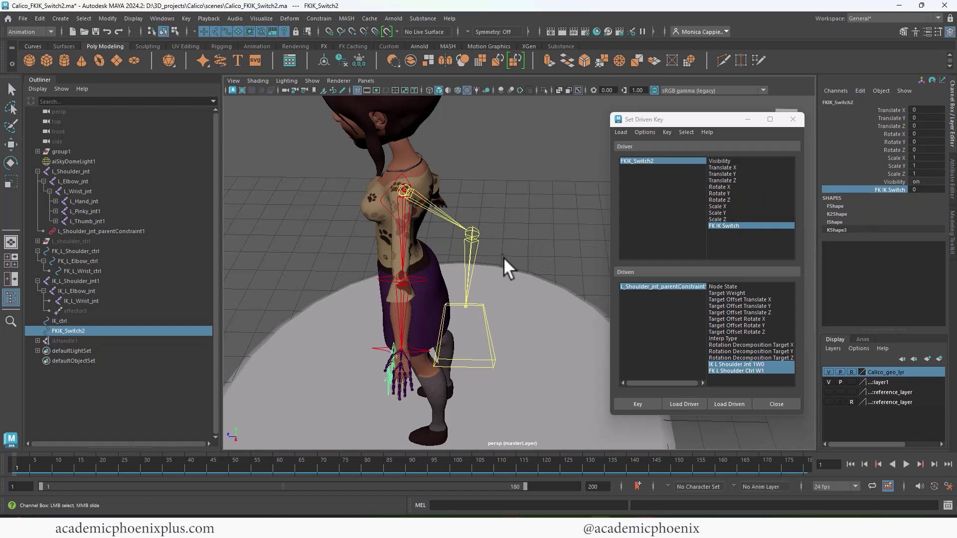
mouse_move(503, 256)
middle_down()
mouse_move(510, 245)
mouse_move(500, 264)
middle_up()
middle_drag(514, 257, 520, 255)
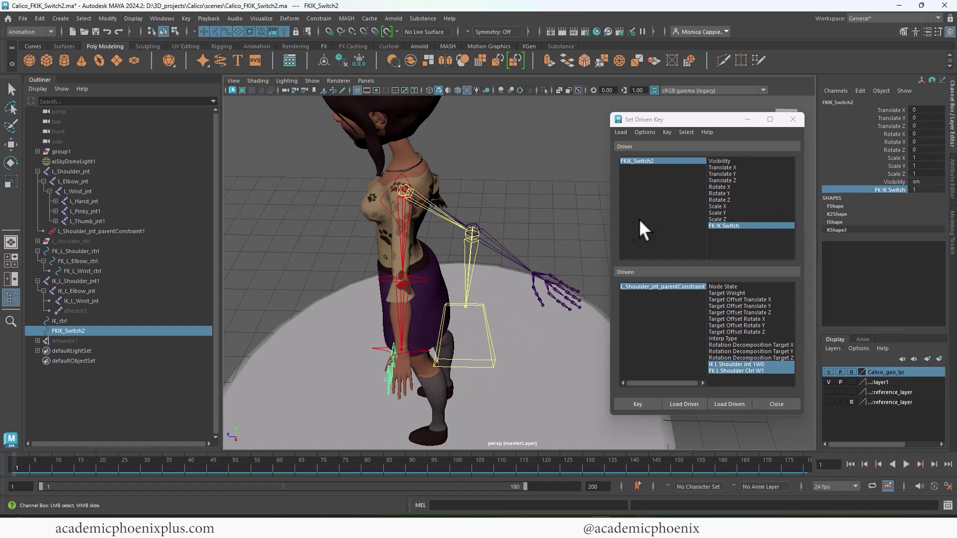
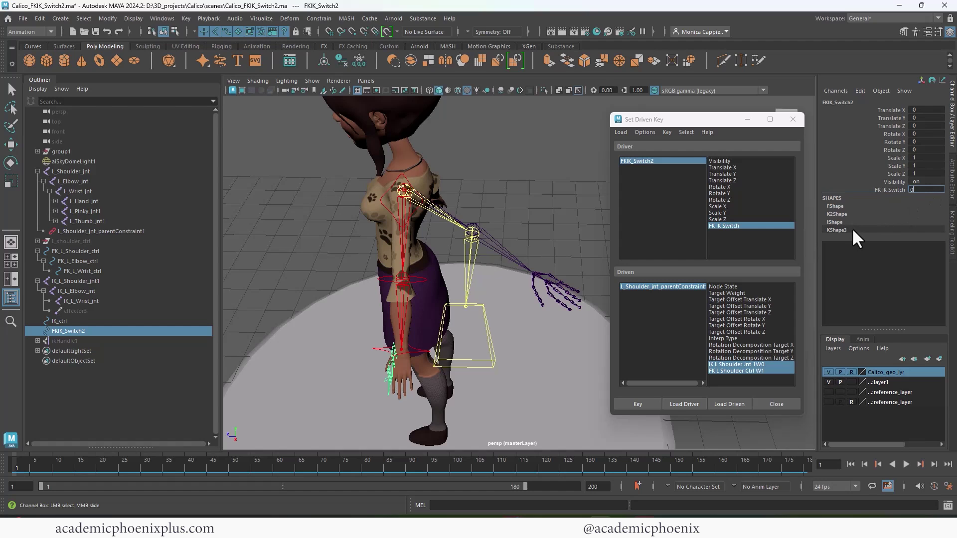
key(Return)
- Reset IK_ctrl's Translate X, Y, Z and Rotate X to 0, and nudge the control slightly
click(494, 362)
key(w)
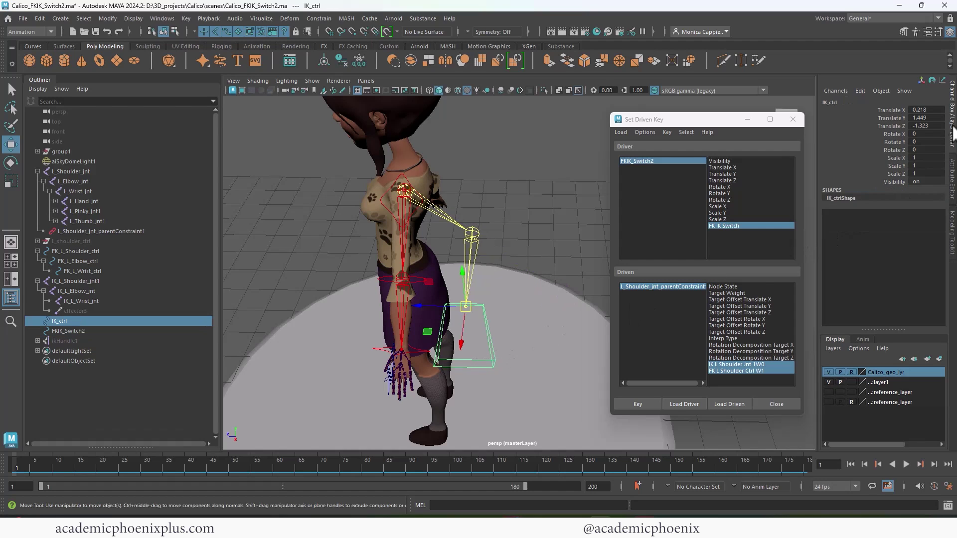
click(926, 110)
click(926, 134)
text(0)
key(Return)
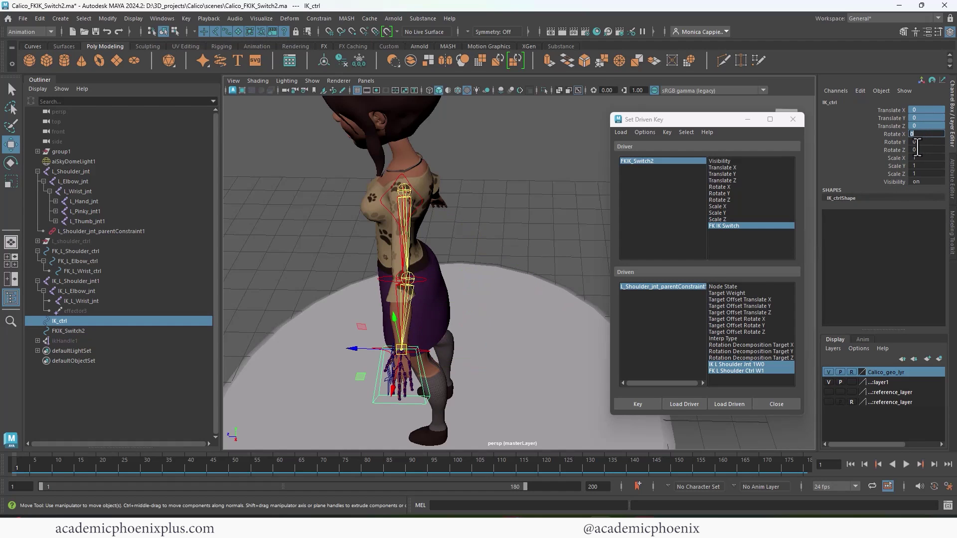
middle_drag(516, 358, 518, 356)
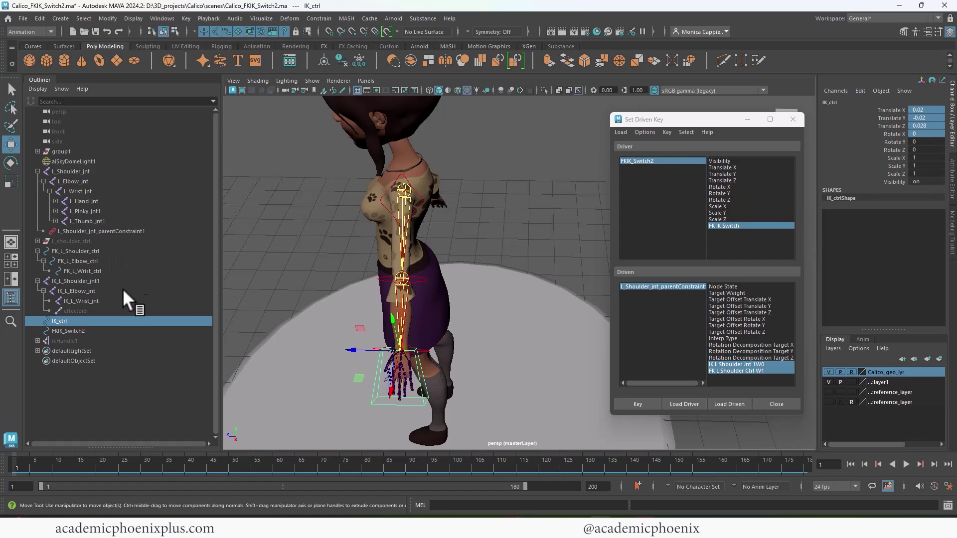
- Parent-constrain L_Elbow_jnt to both IK_L_Elbow_jnt and FK_L_Elbow_ctrl
click(97, 291)
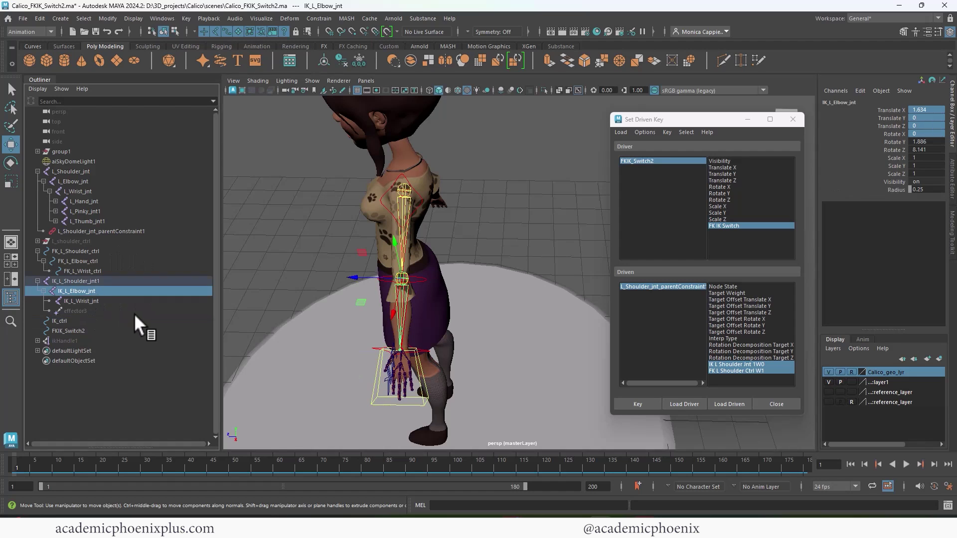
ctrl+click(82, 260)
ctrl+click(87, 181)
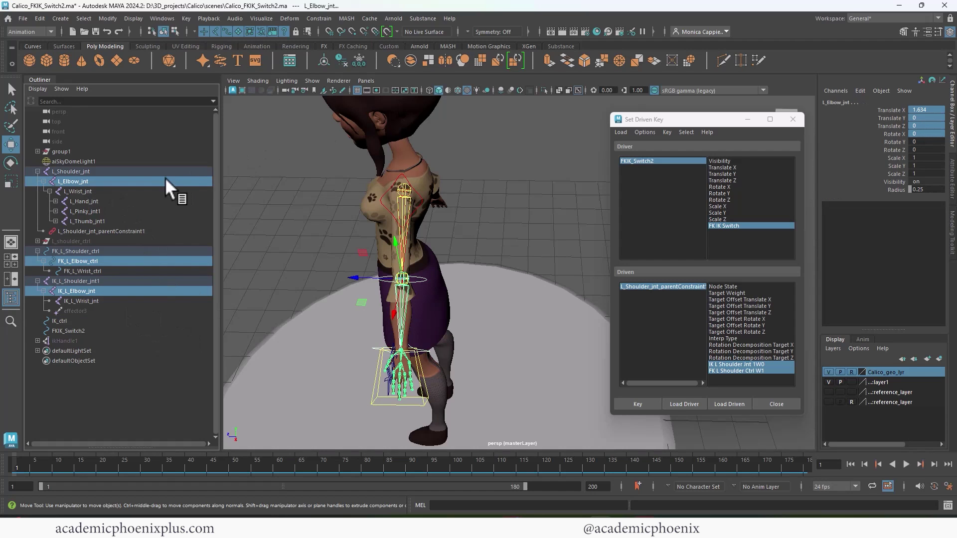
click(289, 19)
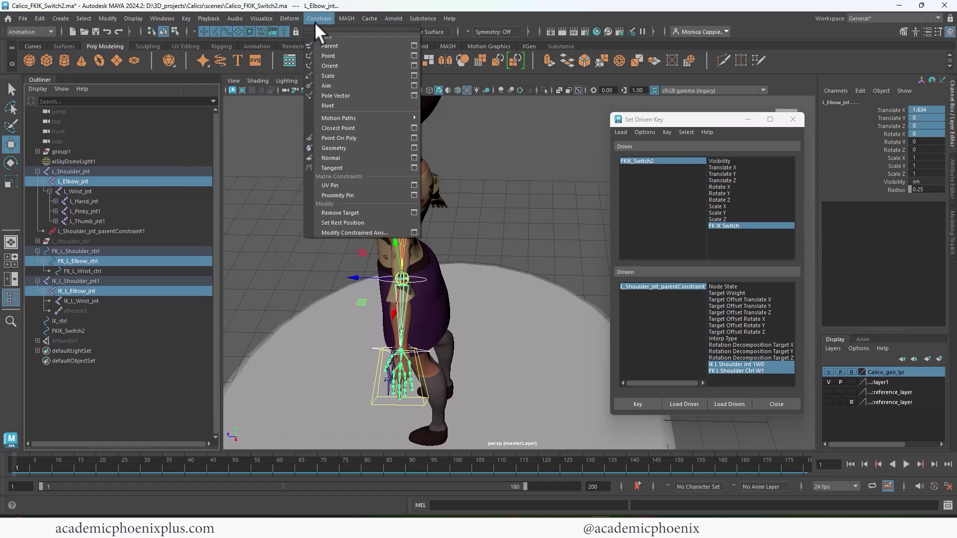
click(339, 47)
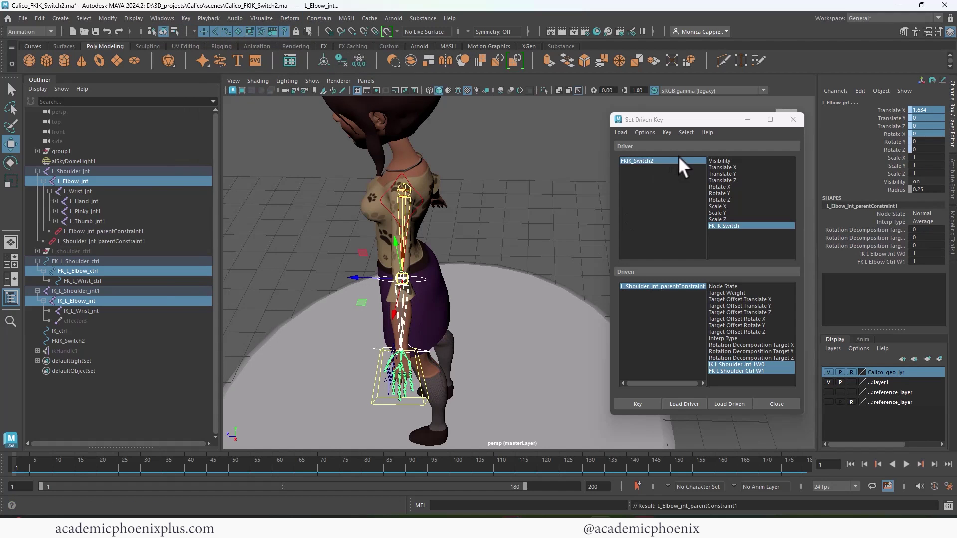
- Load L_Elbow_jnt_parentConstraint1 as the driven object with its IK L Elbow Jnt W0 and FK L Elbow Ctrl W1 weights
click(663, 161)
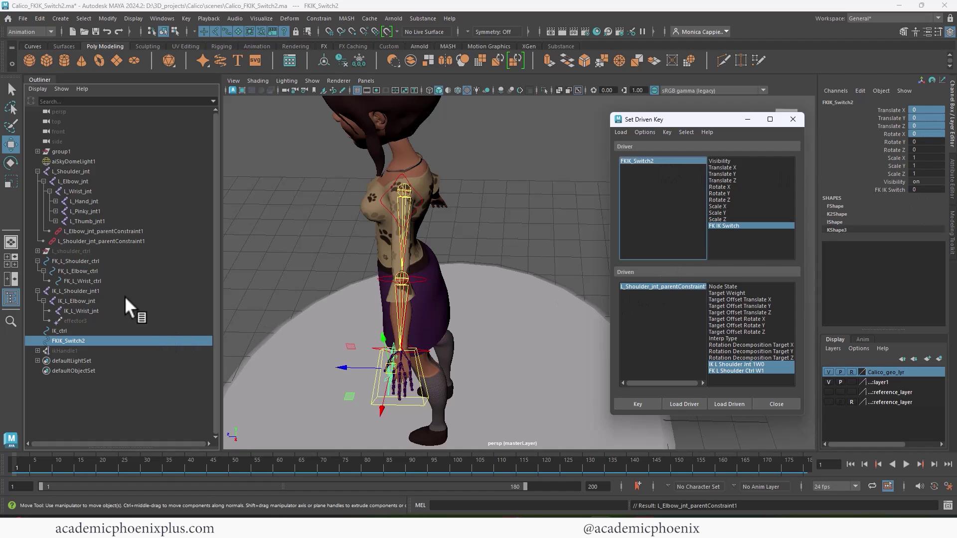
click(106, 232)
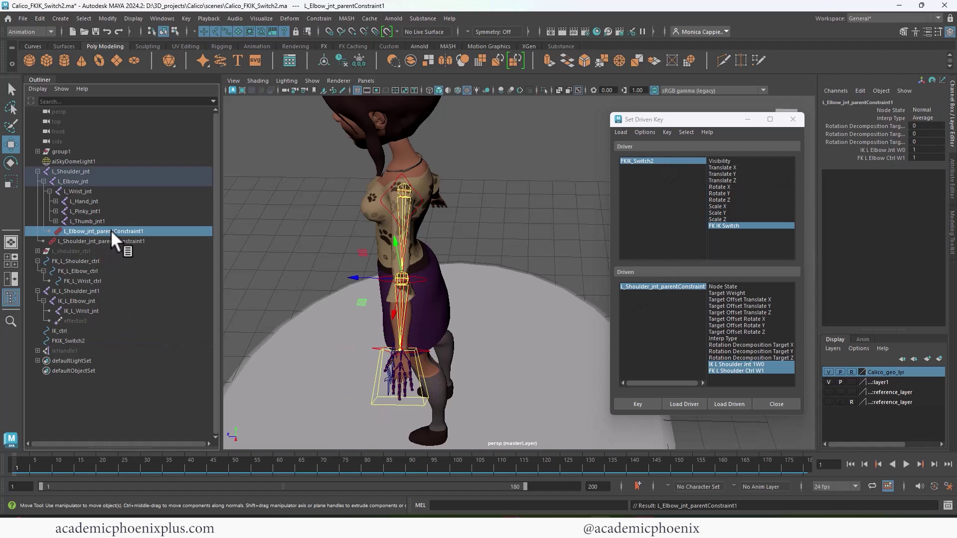
click(737, 402)
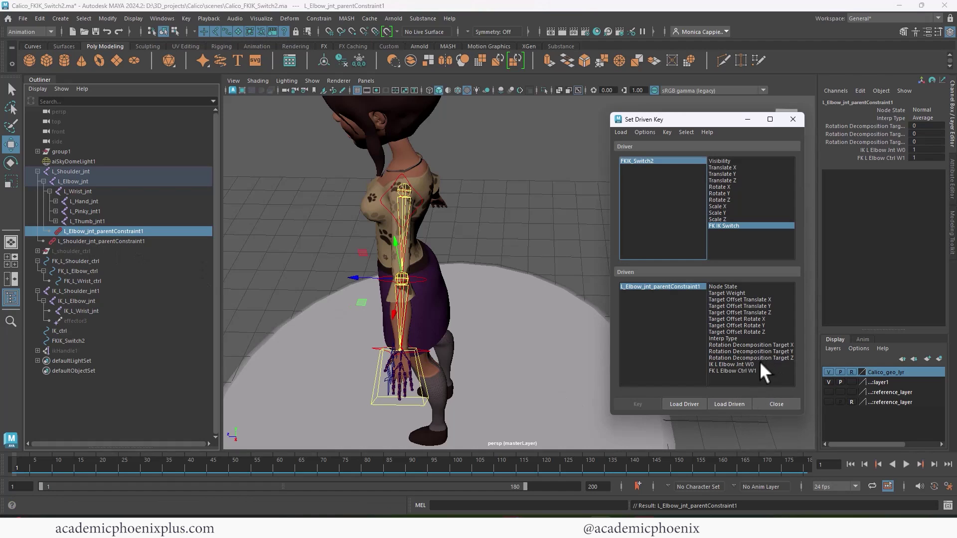
drag(761, 364, 760, 381)
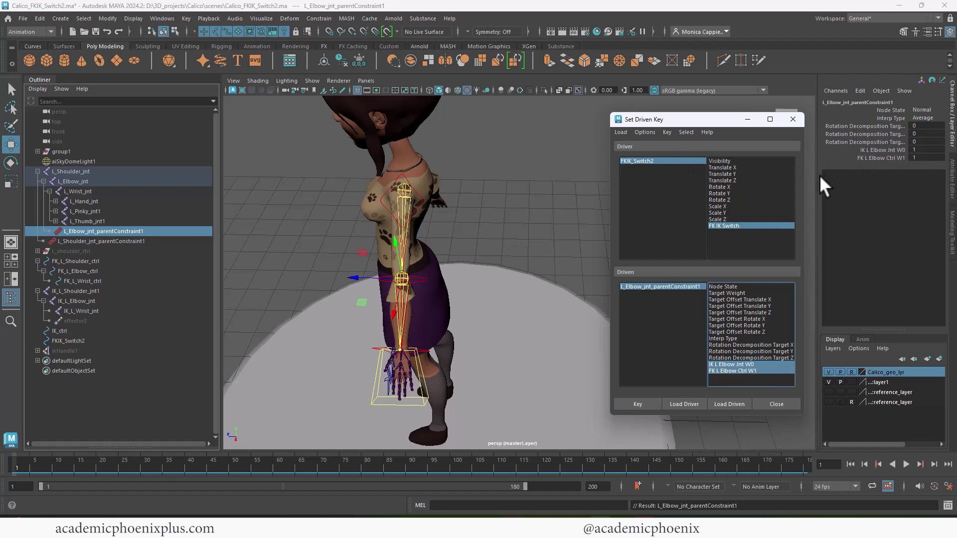
- Set the elbow constraint's IK L Elbow Jnt W0 weight to 0 and key both elbow weights against FK IK Switch
double_click(922, 150)
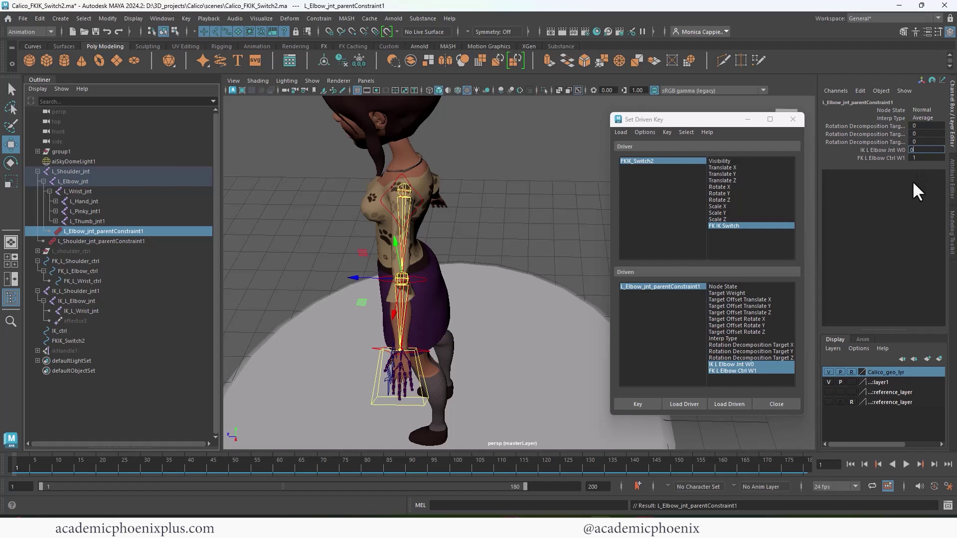
text(0)
click(873, 148)
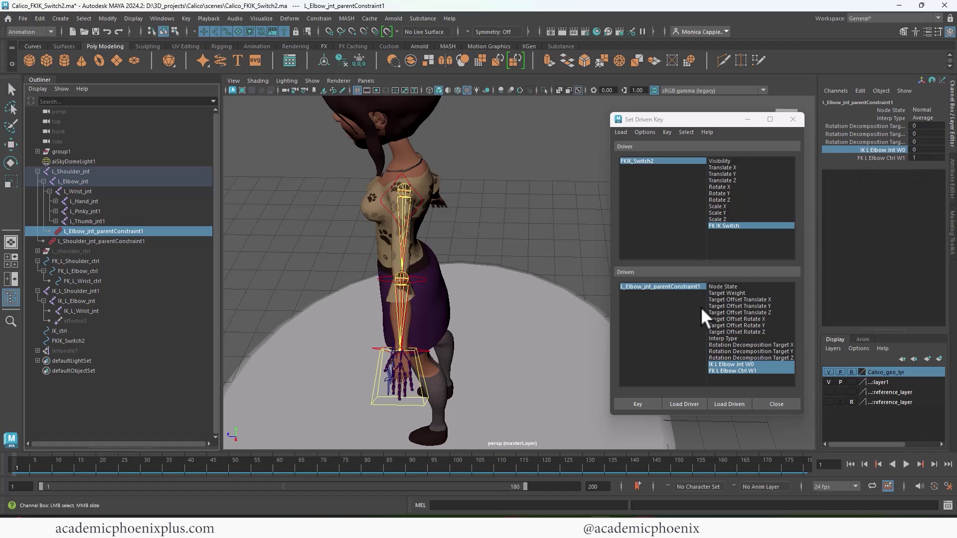
click(629, 404)
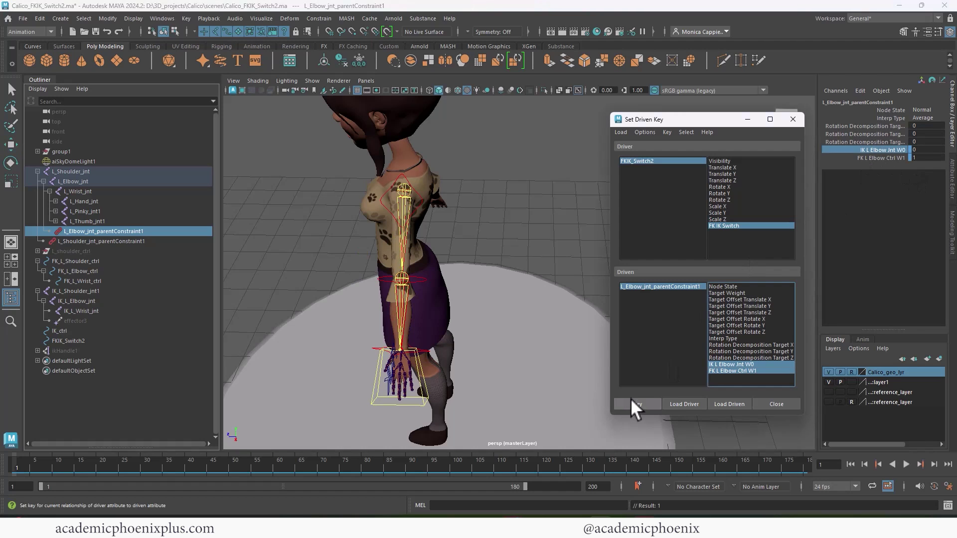
- Set FK IK Switch to 1, the IK elbow weight to 1 and the FK elbow weight to 0, and key the relationship
click(734, 224)
click(671, 161)
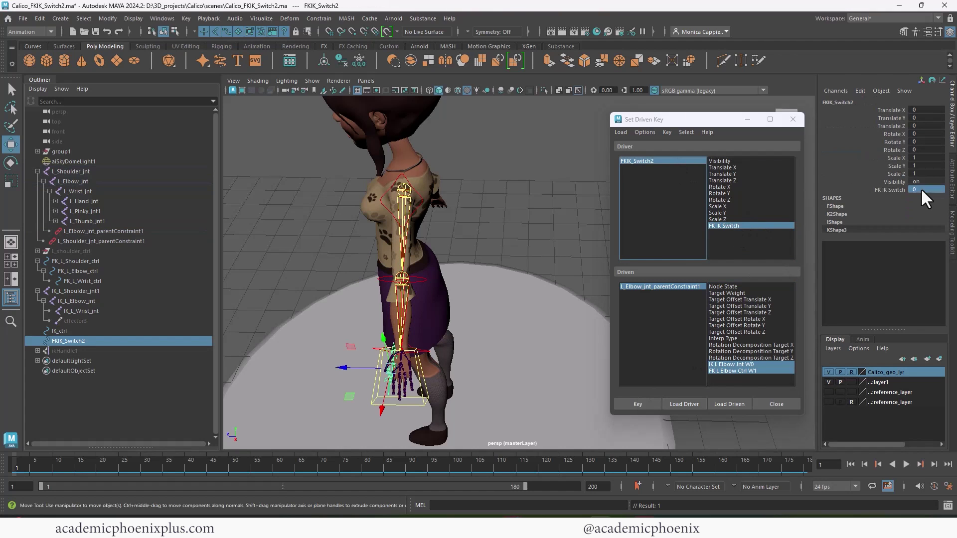
click(921, 190)
text(1)
key(Return)
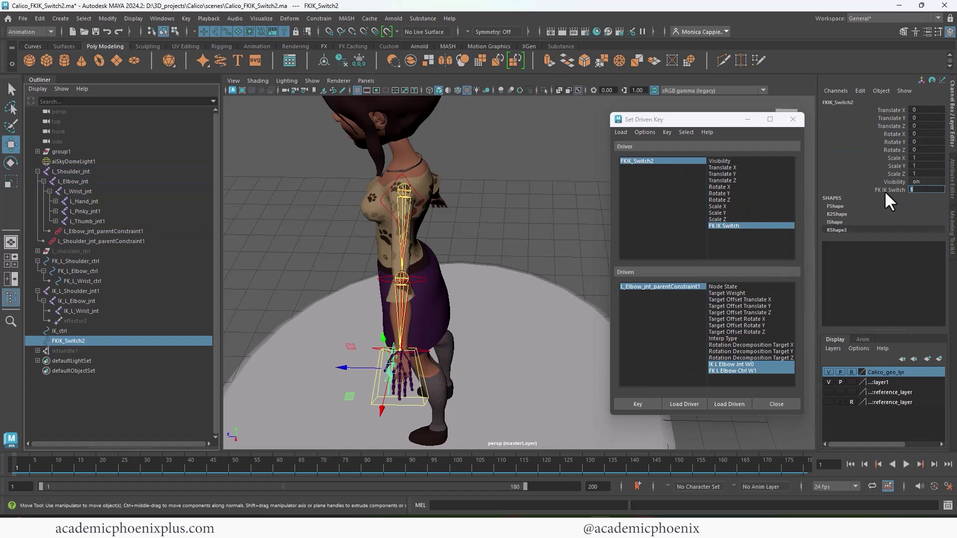
click(679, 287)
click(919, 150)
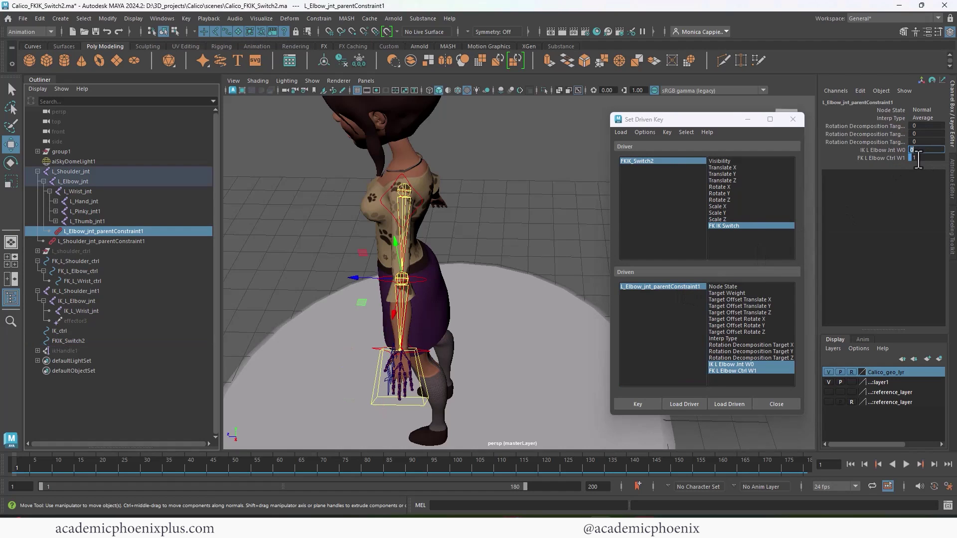
text(1)
click(918, 158)
text(0)
key(Tab)
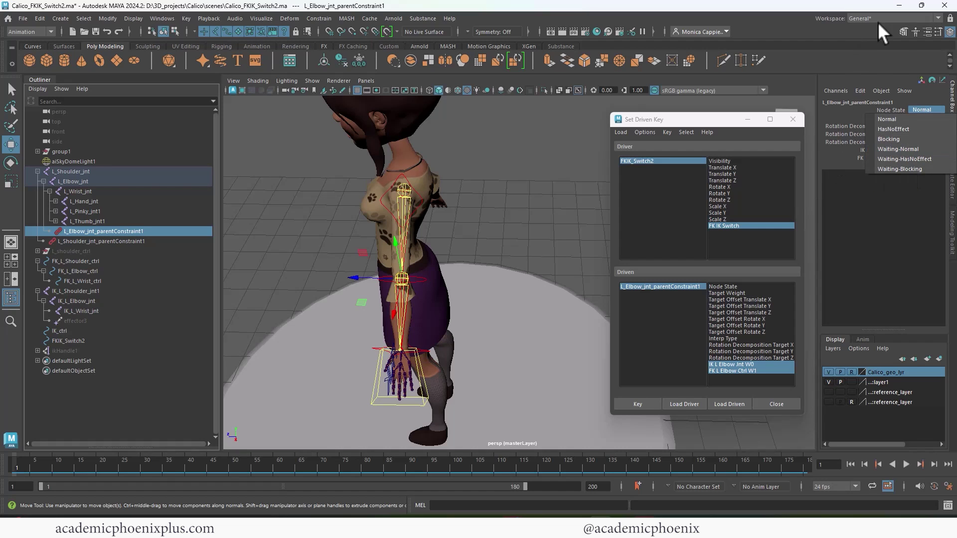
click(637, 404)
- Raise IK_ctrl up and away from the body to test the shoulder and elbow in IK mode
click(670, 159)
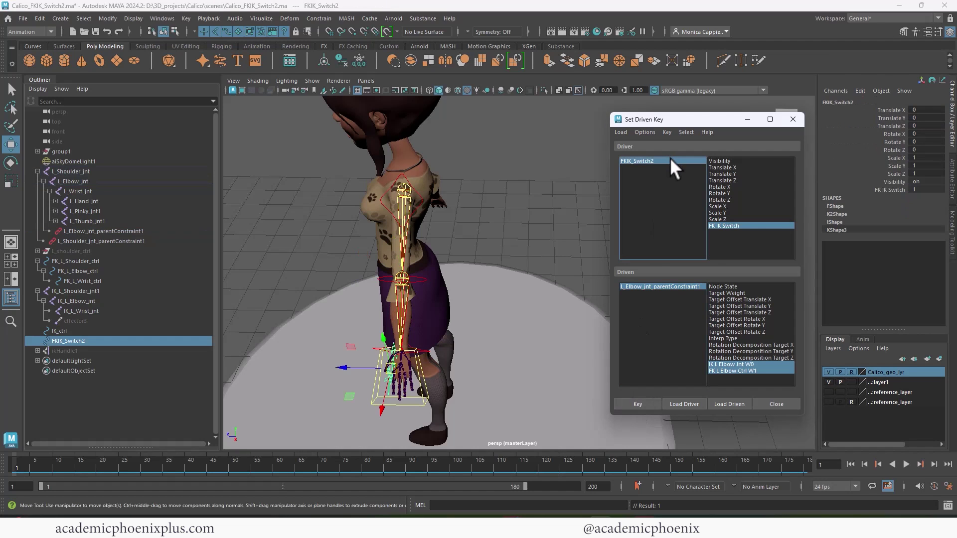
click(890, 190)
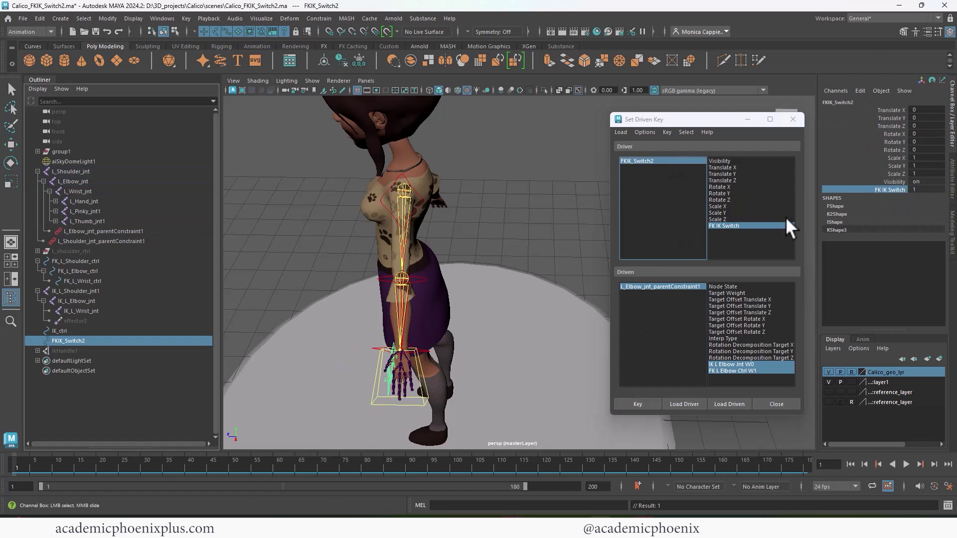
alt+drag(393, 352, 487, 358)
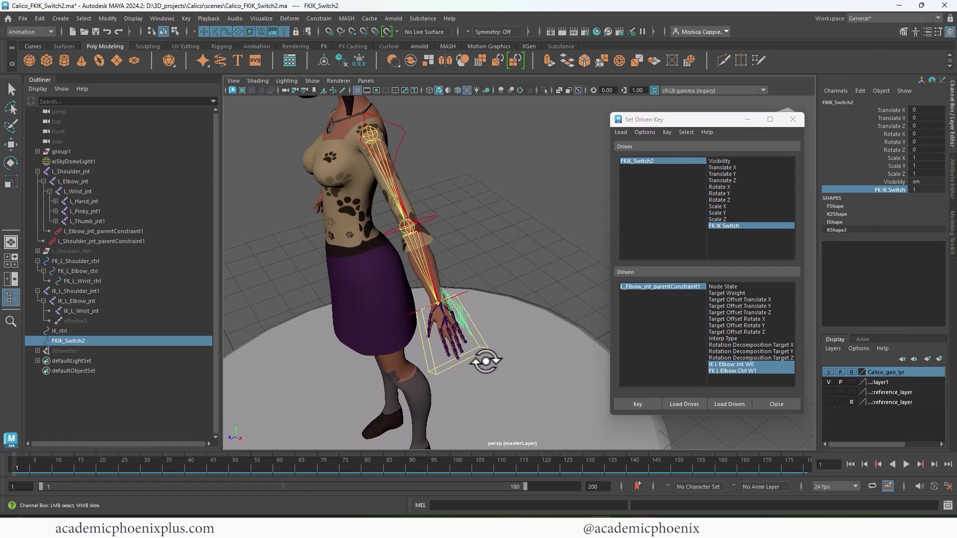
click(487, 354)
key(w)
drag(441, 302, 470, 147)
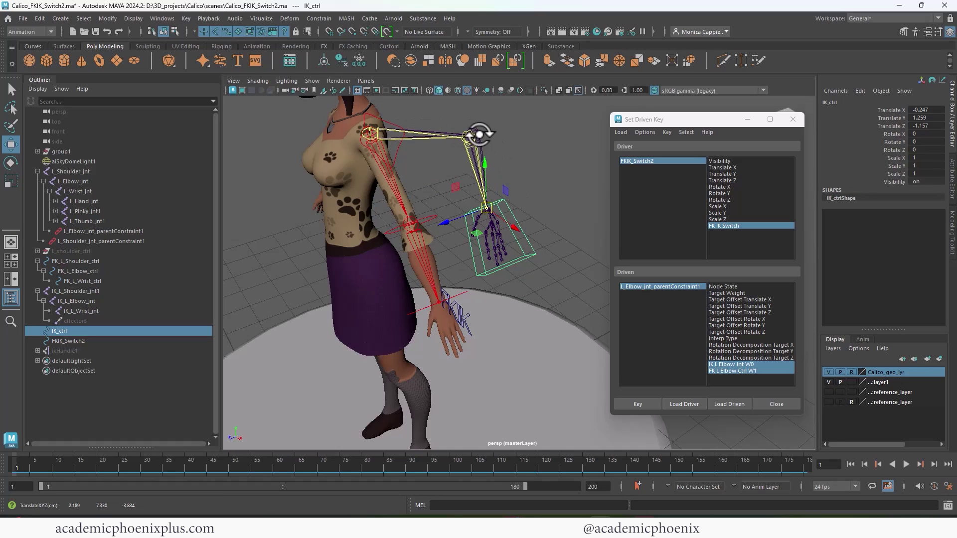
drag(487, 208, 495, 188)
- Bend FK_L_Elbow_ctrl around its Z axis and rotate FK_L_Shoulder_ctrl to give the FK arm a different pose
click(426, 221)
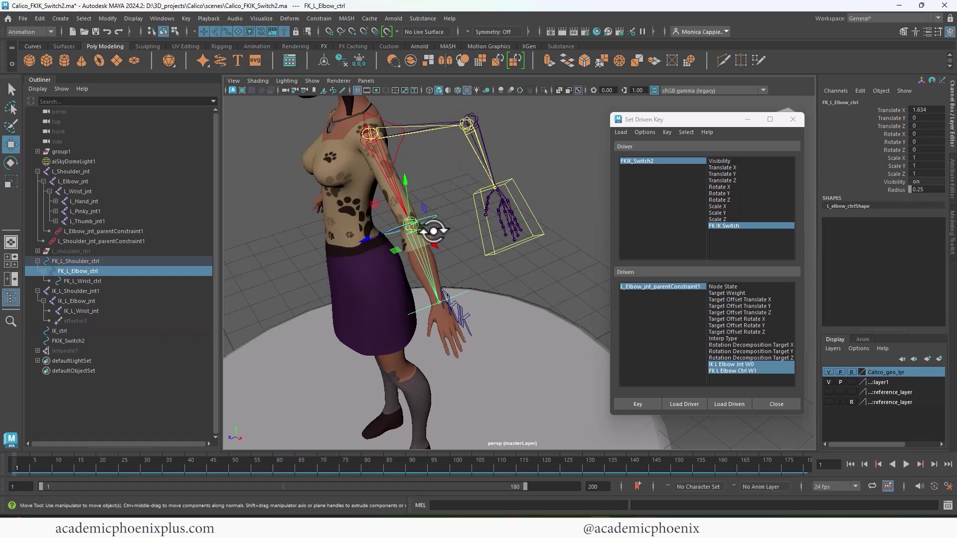
key(e)
mouse_move(428, 250)
mouse_down()
mouse_move(402, 208)
mouse_move(429, 242)
mouse_up()
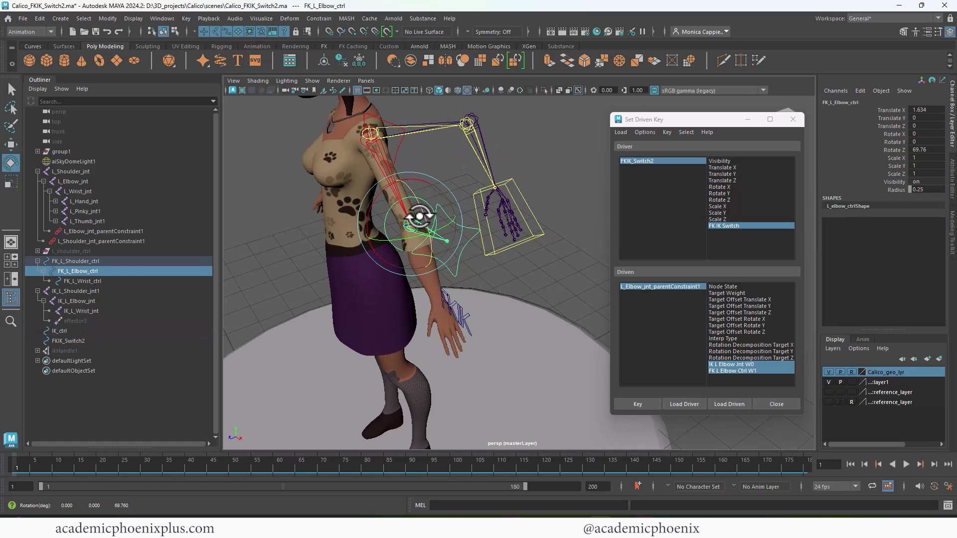
click(405, 161)
drag(405, 160, 607, 241)
- Scrub FKIK_Switch2's FK IK Switch between 1 and 0 to compare the IK and FK arm poses
click(663, 160)
click(897, 190)
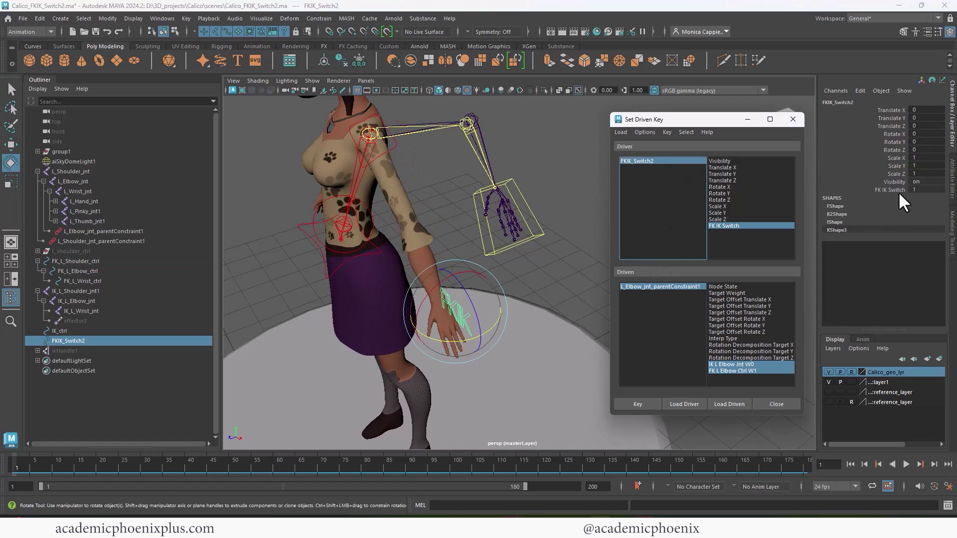
middle_drag(571, 262, 519, 271)
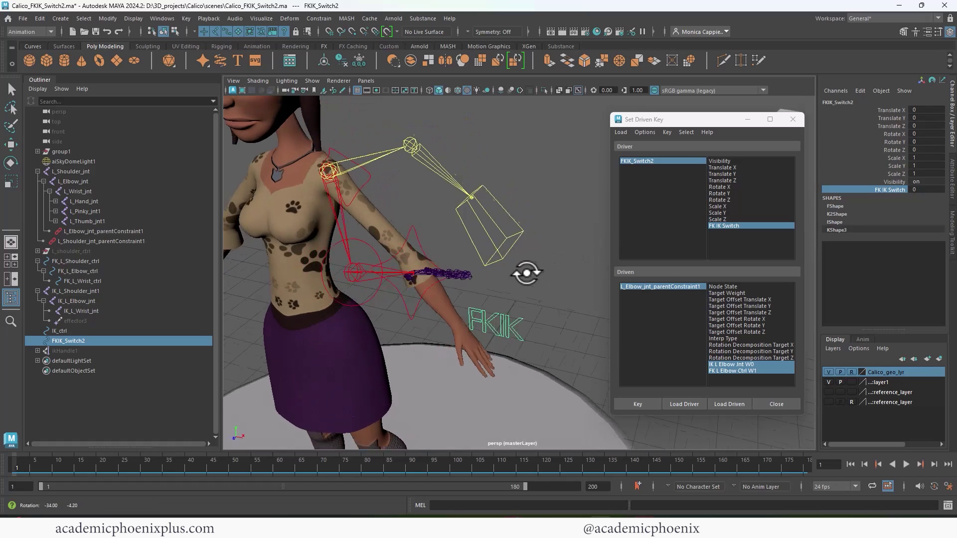
middle_drag(530, 271, 393, 273)
- Reset the rotation of FK_L_Shoulder_ctrl to bring the FK upper arm back to its rest pose
click(378, 209)
key(e)
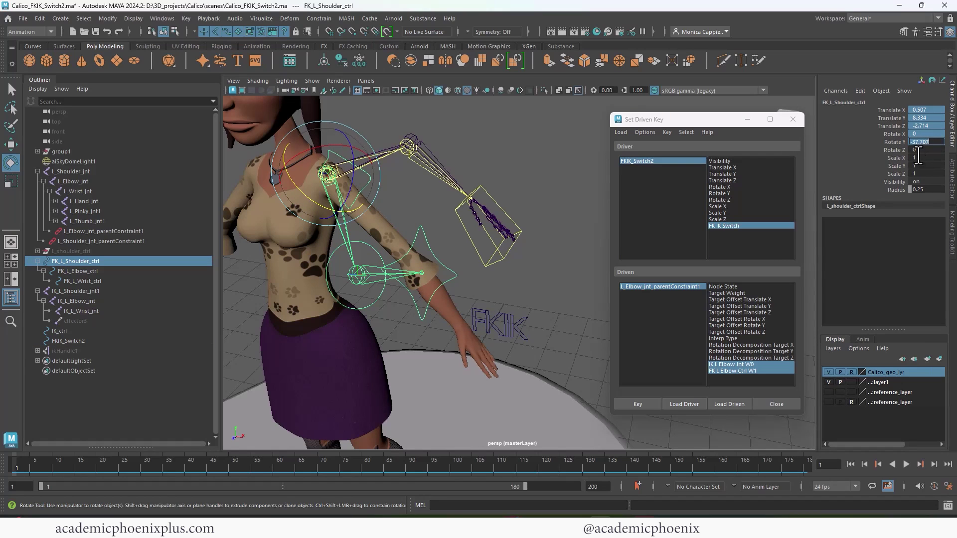
click(417, 229)
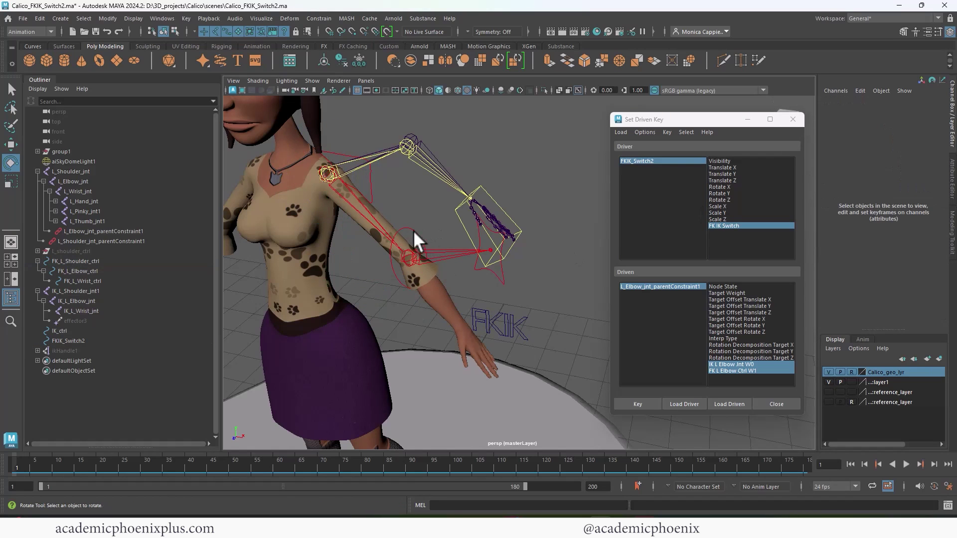
- Reset FK_L_Elbow_ctrl's Z rotation to 0 and IK_ctrl's X, Y and Z translation to 0
click(414, 231)
text(0)
key(Return)
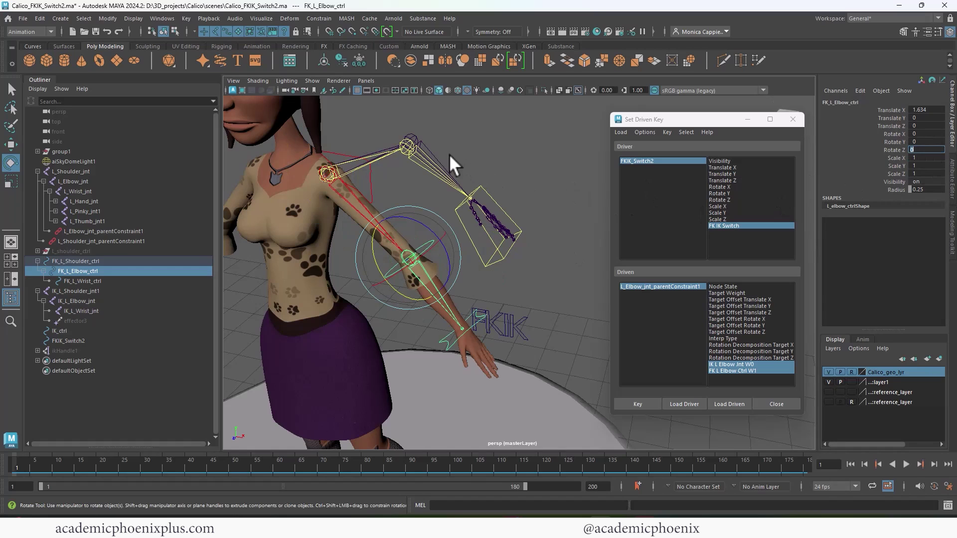
click(507, 252)
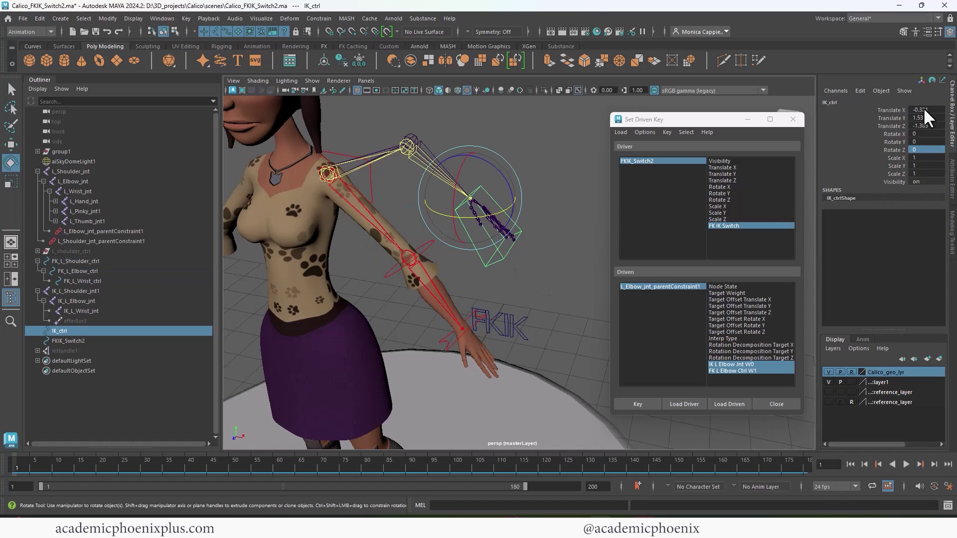
drag(923, 110, 922, 124)
text(0)
key(Return)
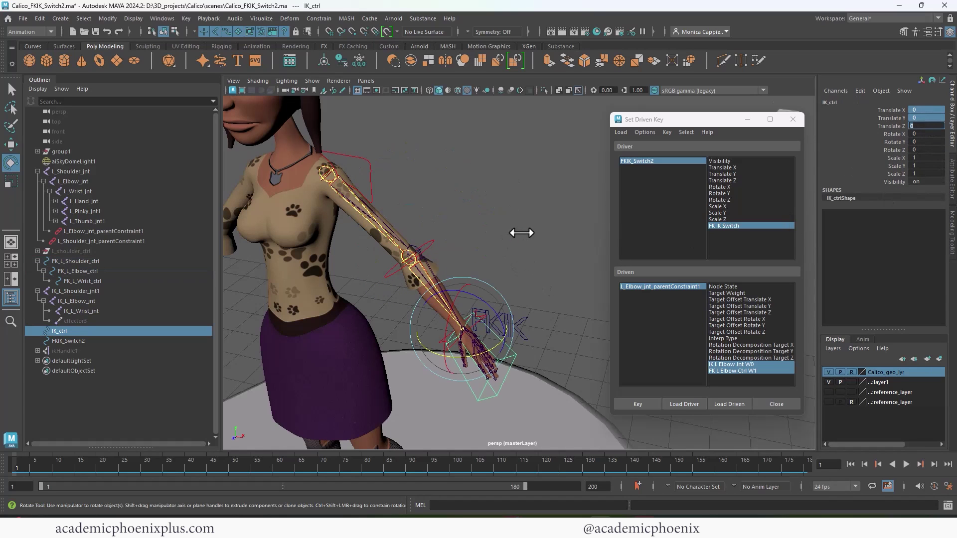
- Nudge IK_ctrl very slightly away from its zeroed position with the Move tool
alt+right_drag(518, 201, 561, 189)
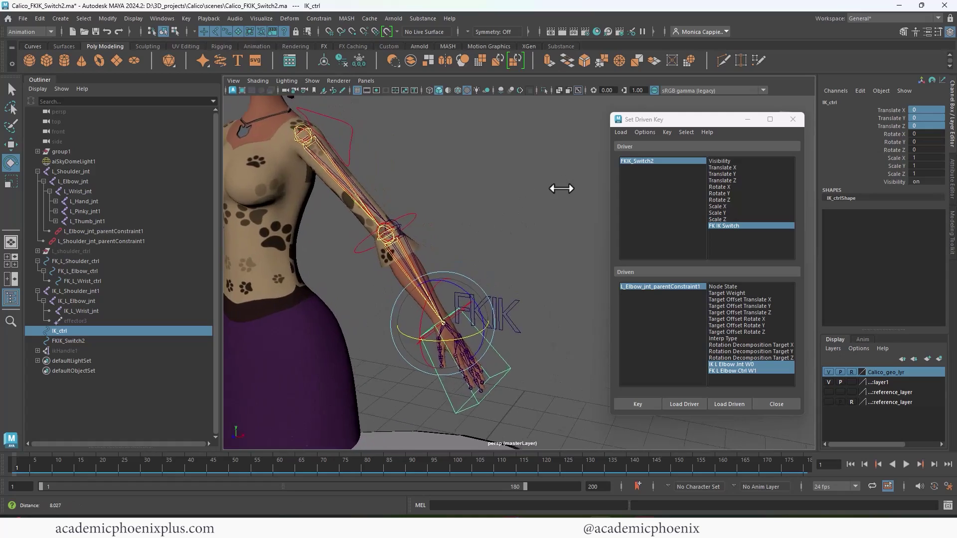
alt+drag(561, 188, 528, 316)
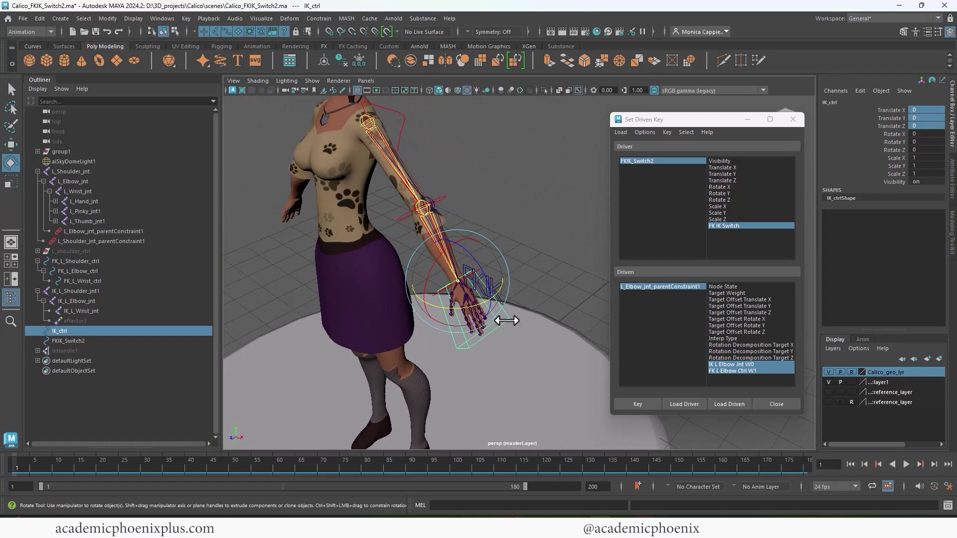
key(w)
drag(456, 283, 455, 286)
scroll(554, 209, up, 3)
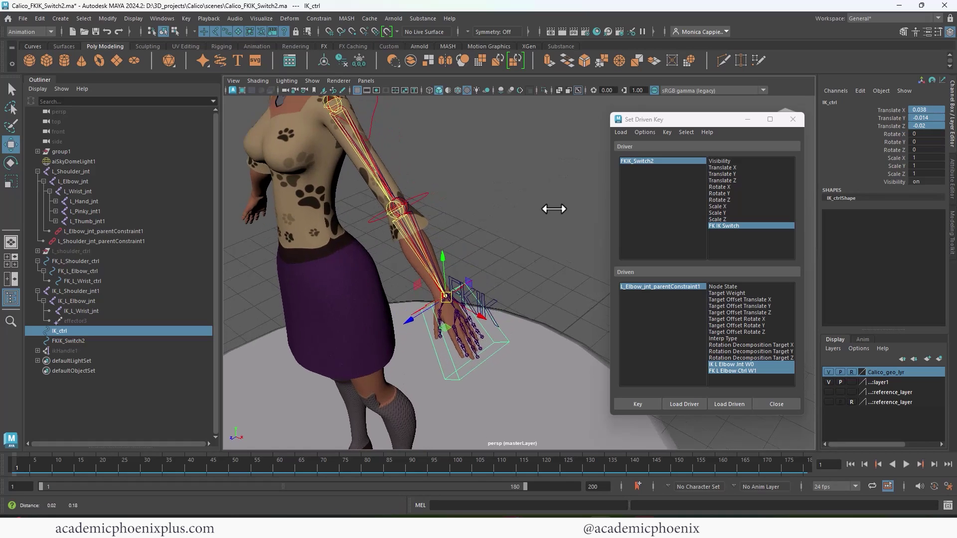
scroll(554, 209, down, 2)
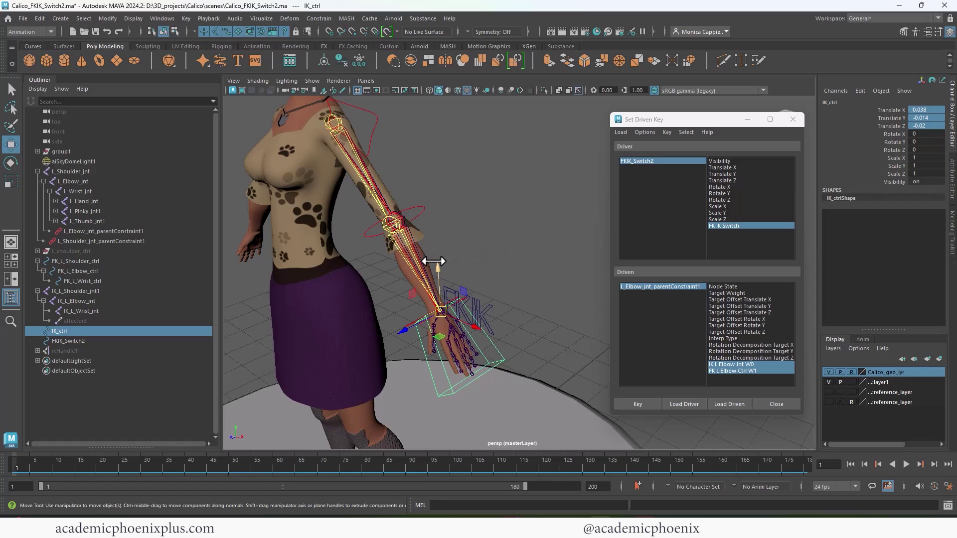
alt+drag(514, 210, 451, 187)
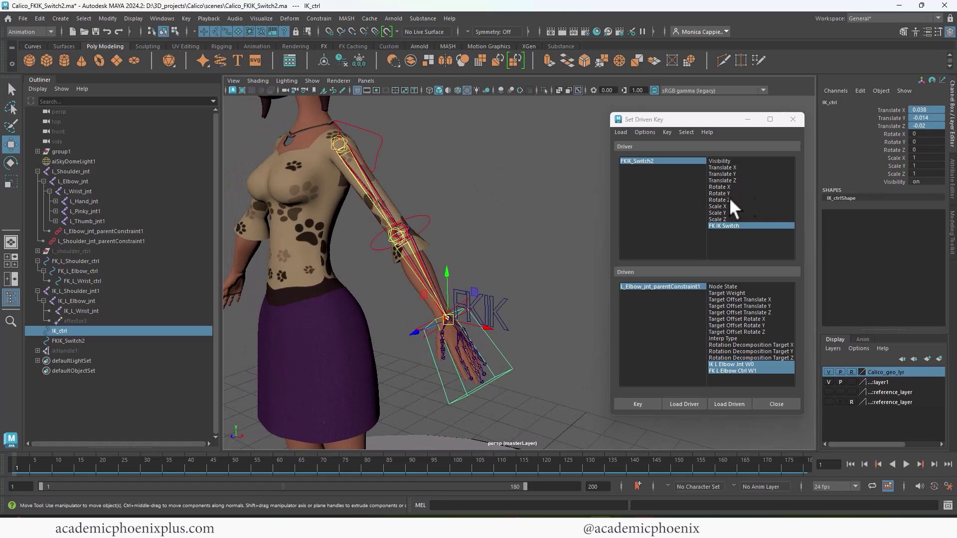
- Set FKIK_Switch2's FK IK Switch to 0
click(667, 162)
click(676, 160)
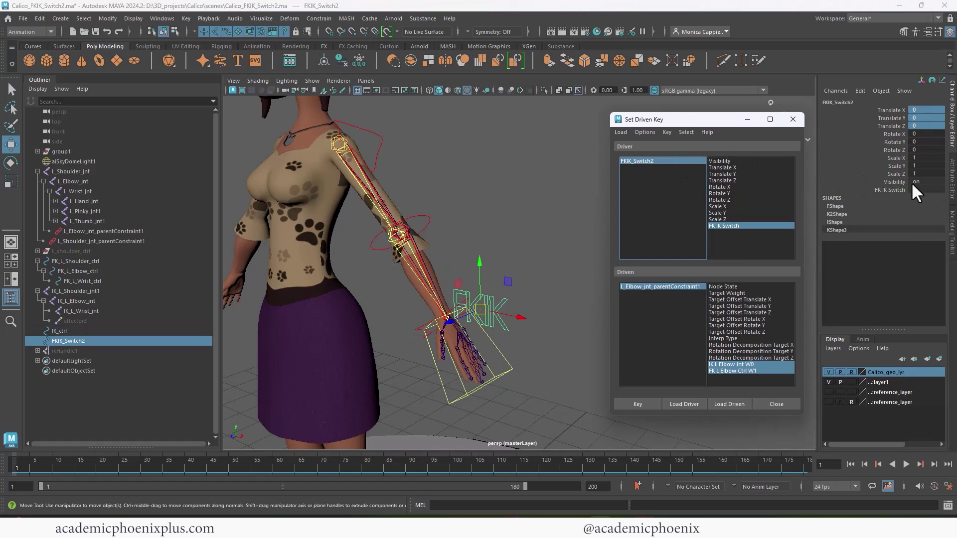
click(912, 190)
text(0)
key(Return)
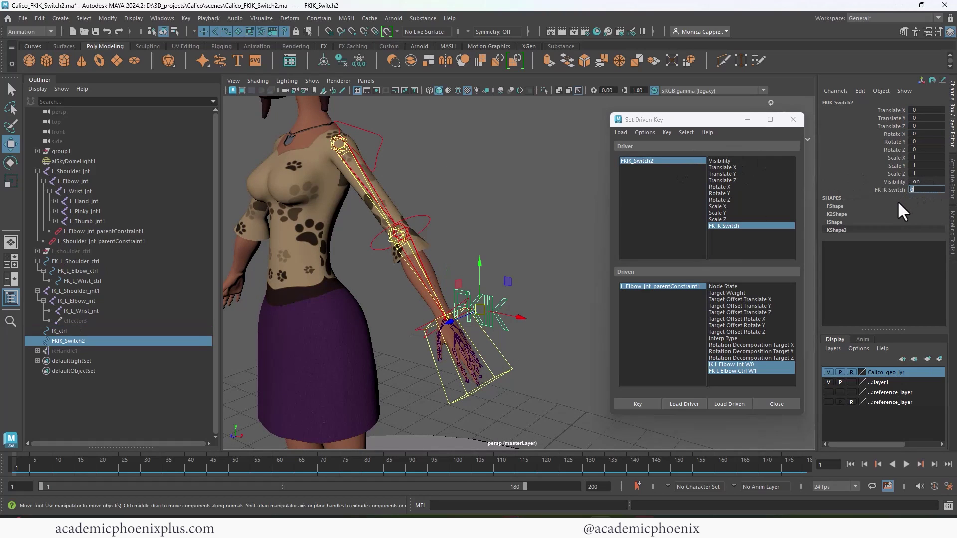
- Load FK_L_Shoulder_ctrl, FK_L_Elbow_ctrl and FK_L_Wrist_ctrl as driven objects and key their Visibility on at FK IK Switch 0
click(381, 141)
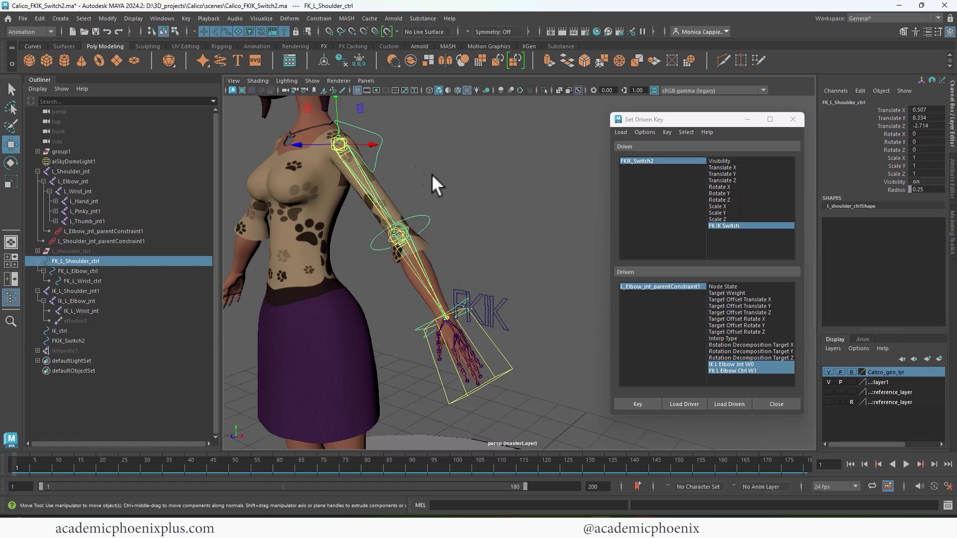
click(43, 271)
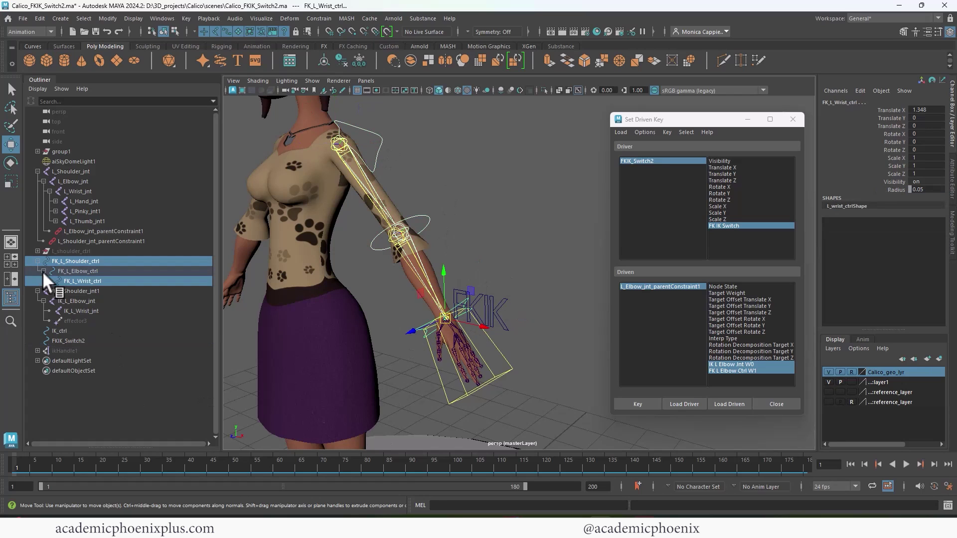
drag(100, 262, 106, 281)
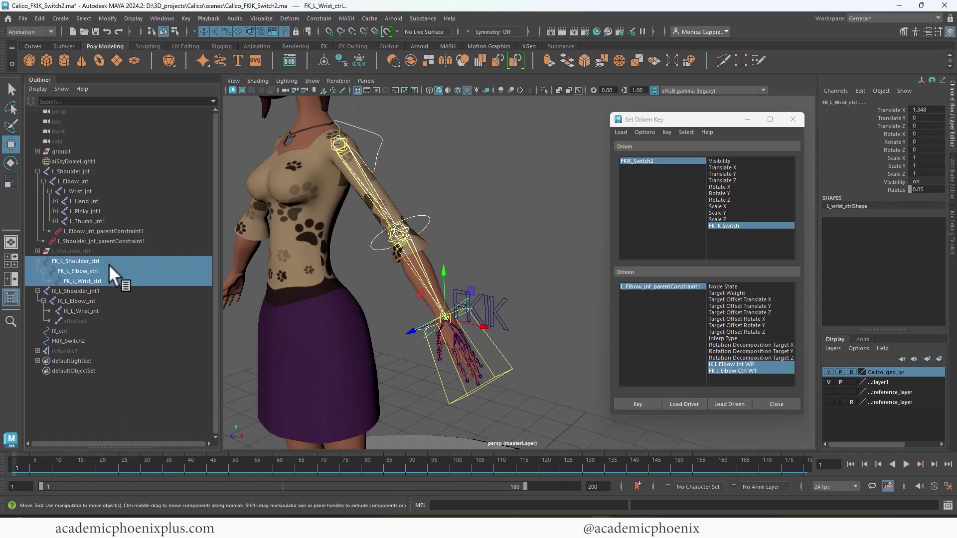
click(731, 403)
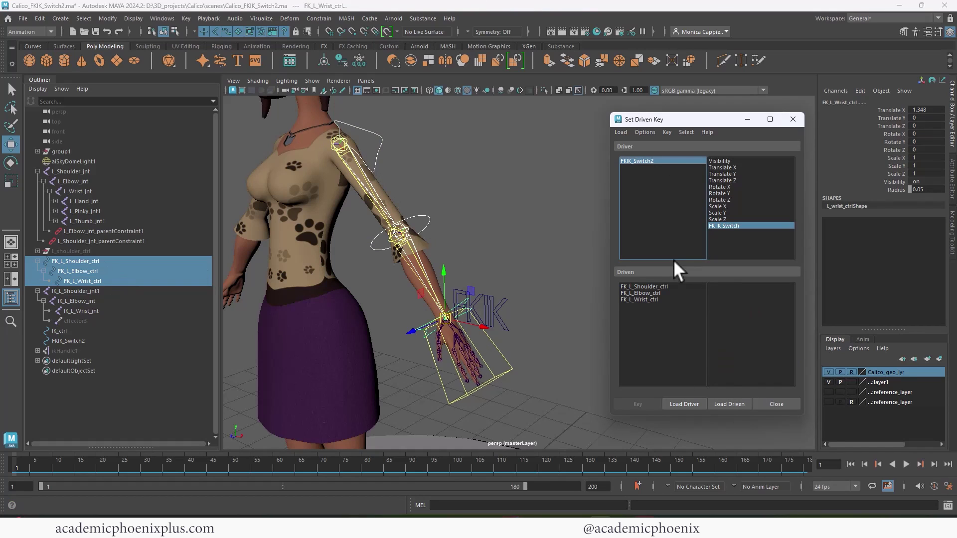
drag(670, 300, 669, 285)
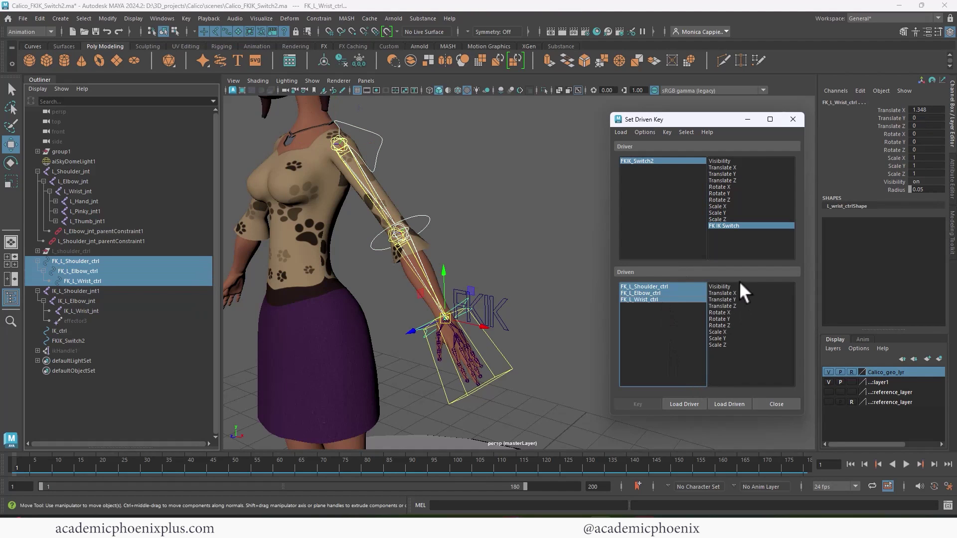
click(737, 287)
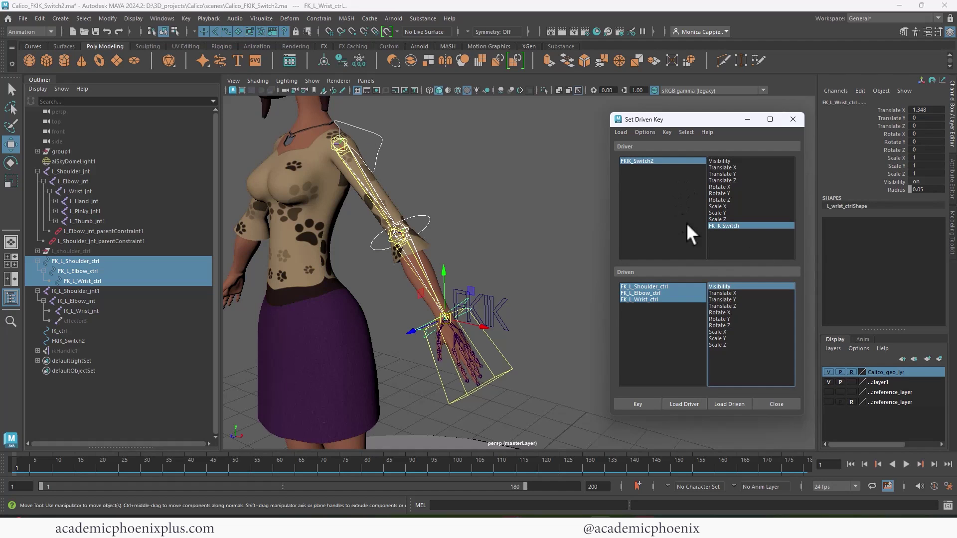
click(641, 405)
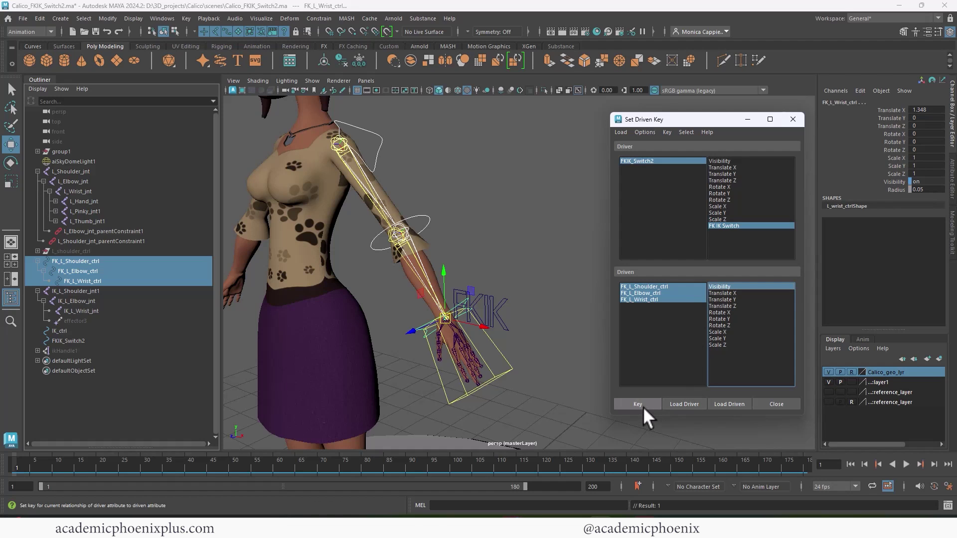
- Set FK IK Switch to 1, turn off Visibility on the three FK arm controls and set a driven key
click(662, 160)
click(919, 190)
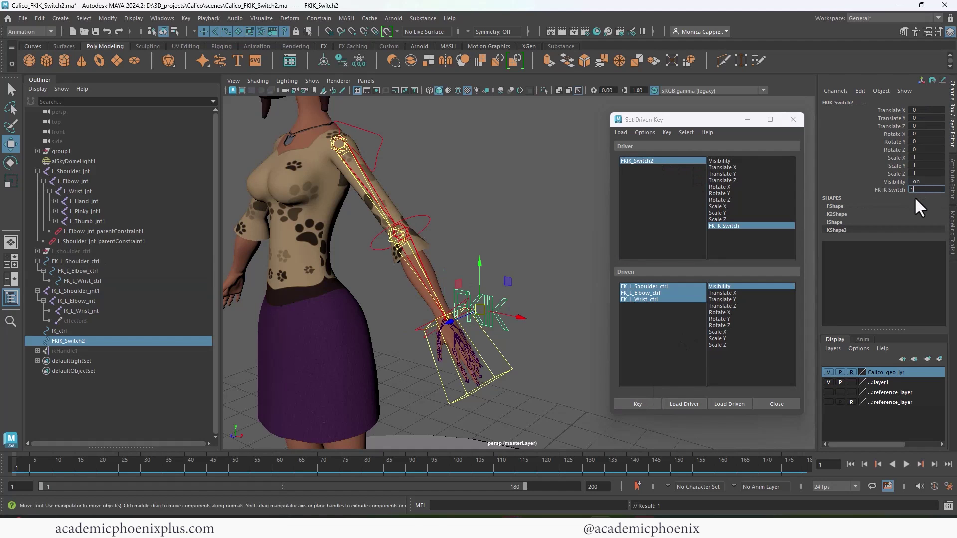
key(Return)
drag(659, 286, 648, 299)
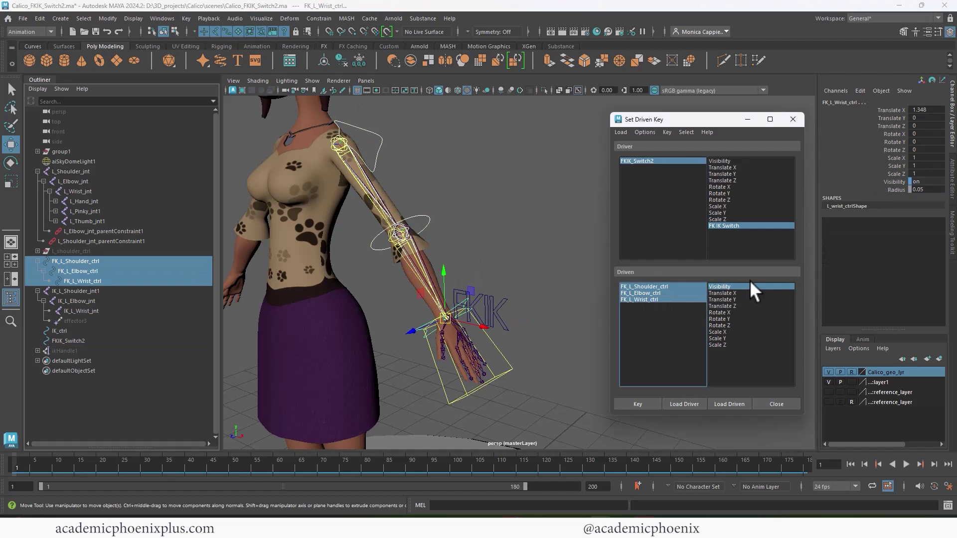
click(745, 286)
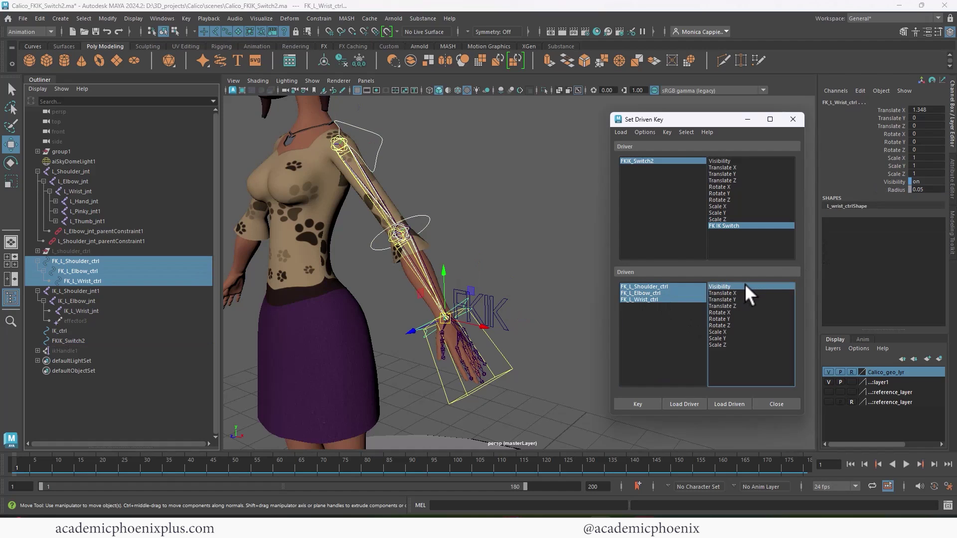
click(925, 181)
text(0)
key(Return)
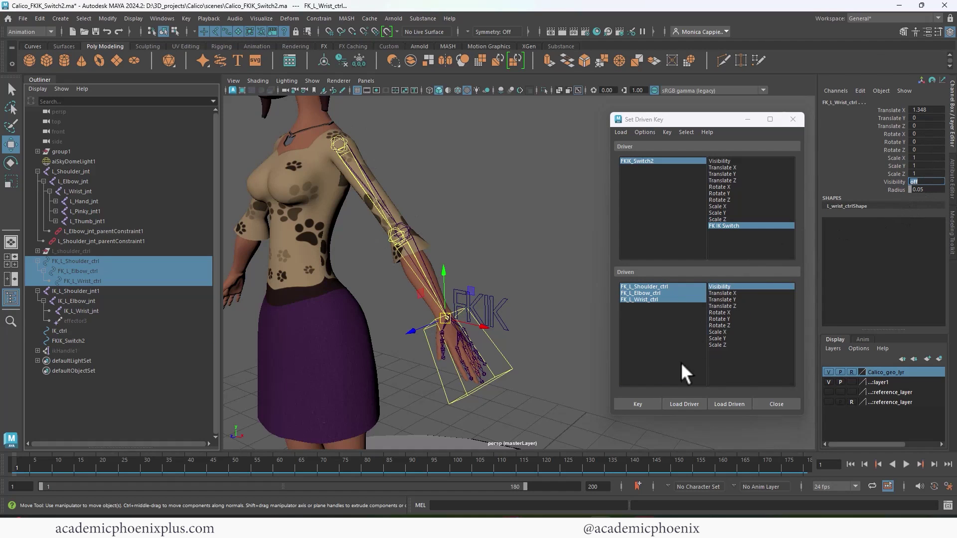
click(640, 404)
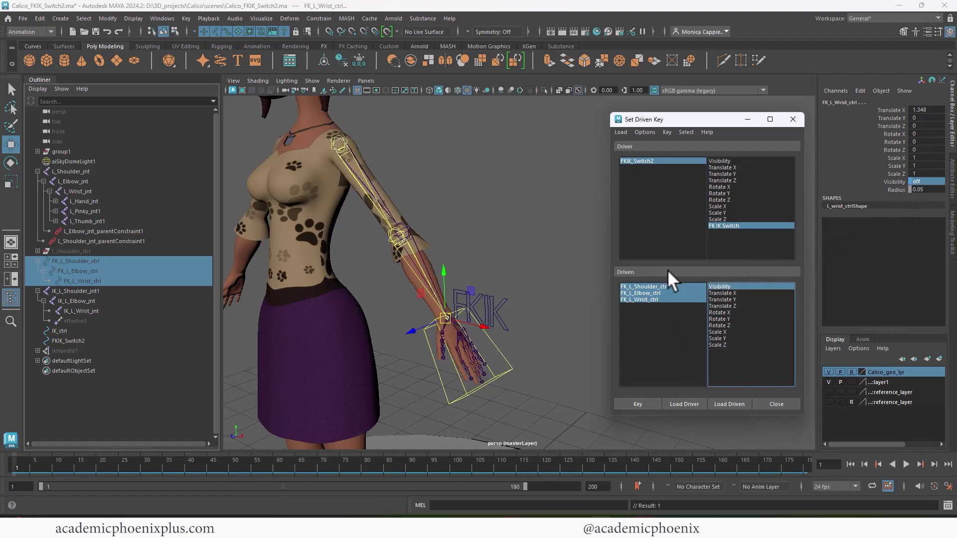
- Scrub FKIK_Switch2's FK IK Switch to test the FK controls' visibility, leaving the attribute at 0
click(502, 314)
click(892, 190)
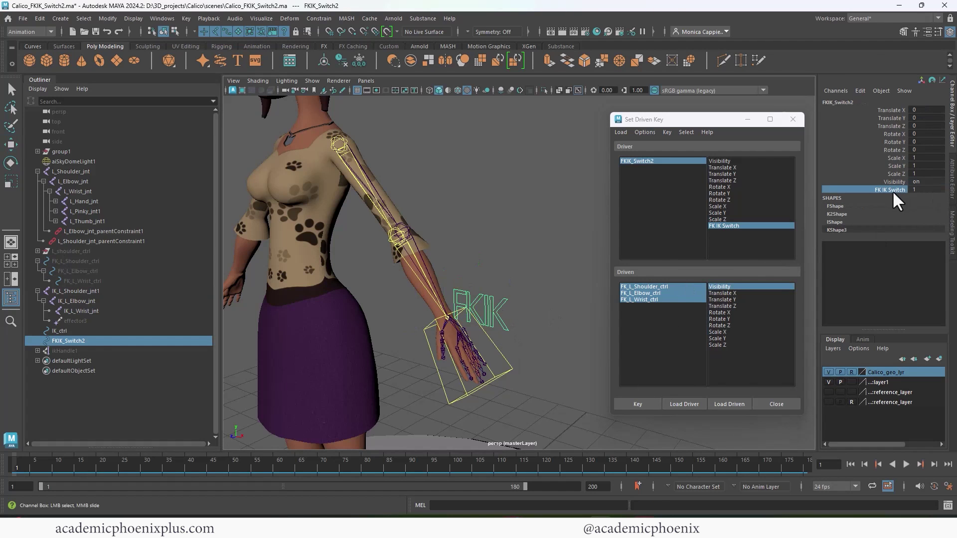
mouse_move(449, 187)
middle_down()
mouse_move(506, 188)
mouse_move(496, 196)
mouse_move(583, 177)
mouse_move(438, 200)
middle_up()
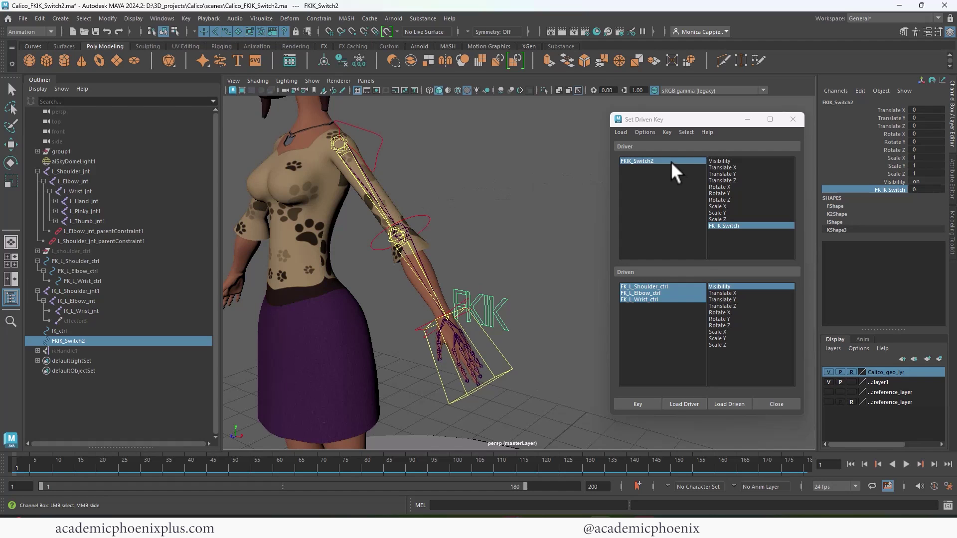
click(671, 162)
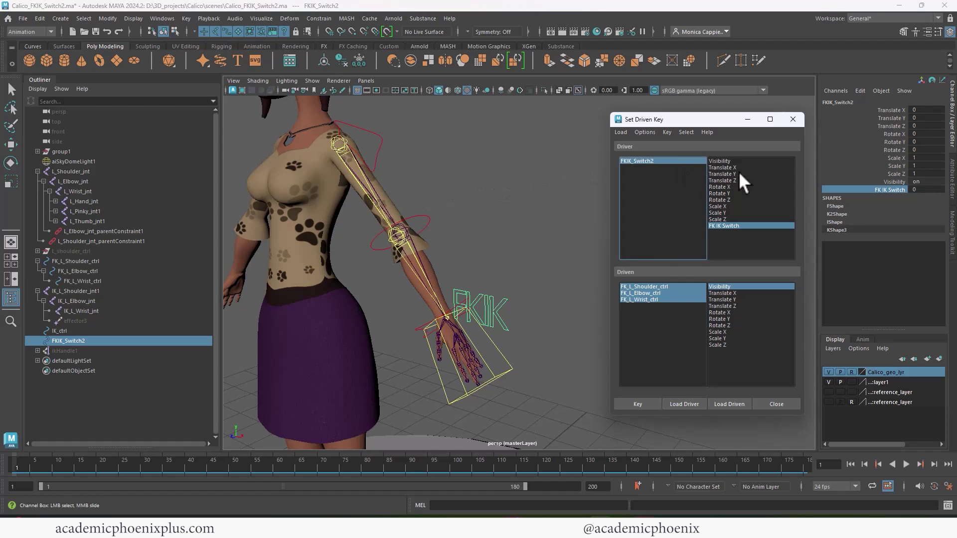
click(877, 190)
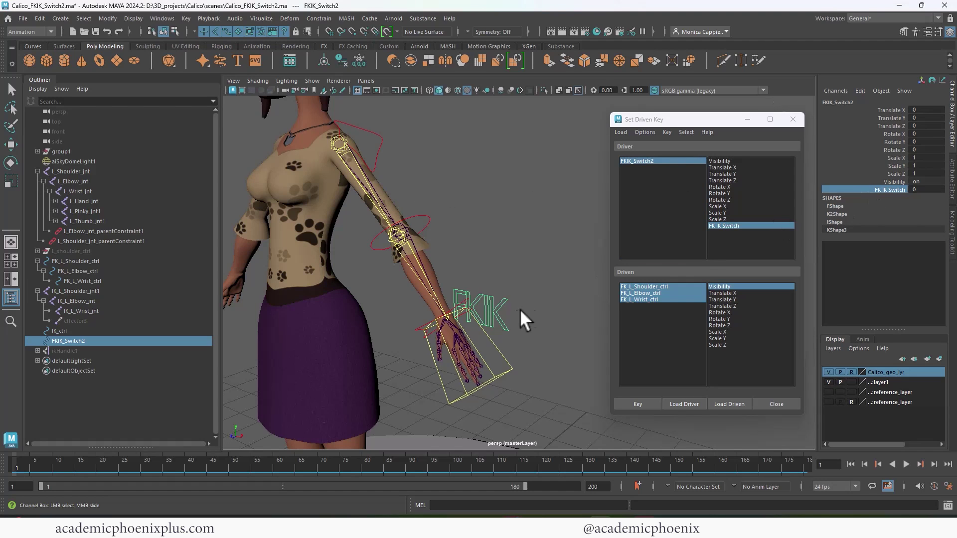
- Load IK_ctrl as the driven object, turn its Visibility off and set a driven key at FK IK Switch 0
click(507, 370)
key(w)
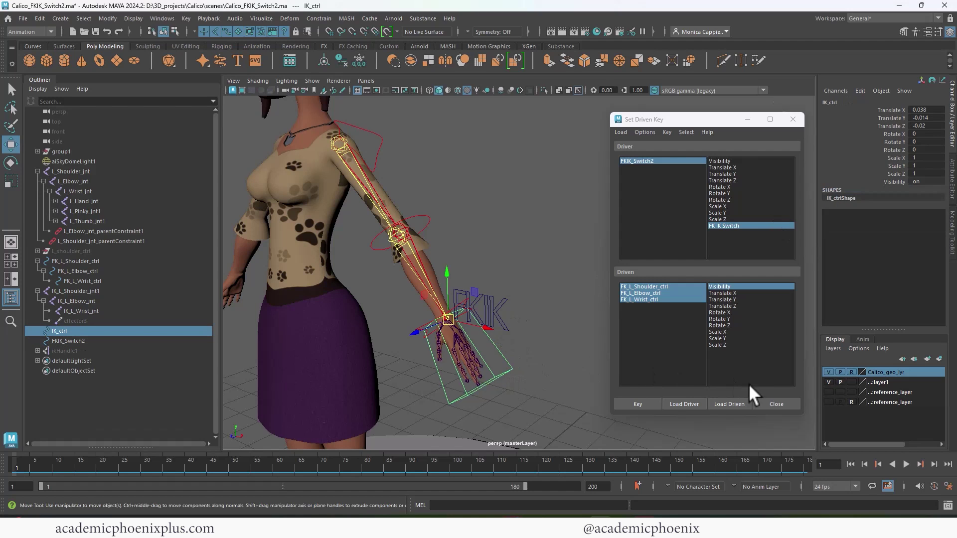
click(739, 402)
click(733, 288)
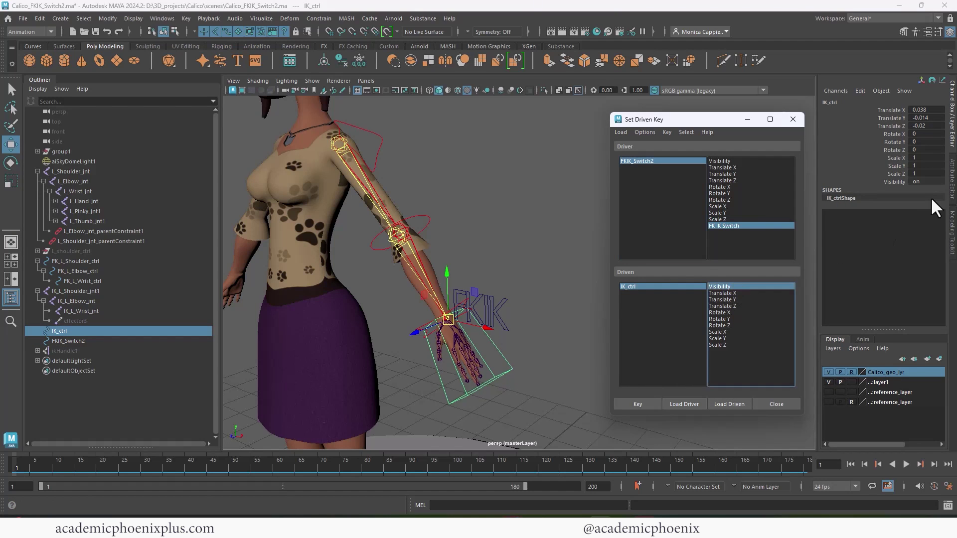
click(925, 181)
text(0)
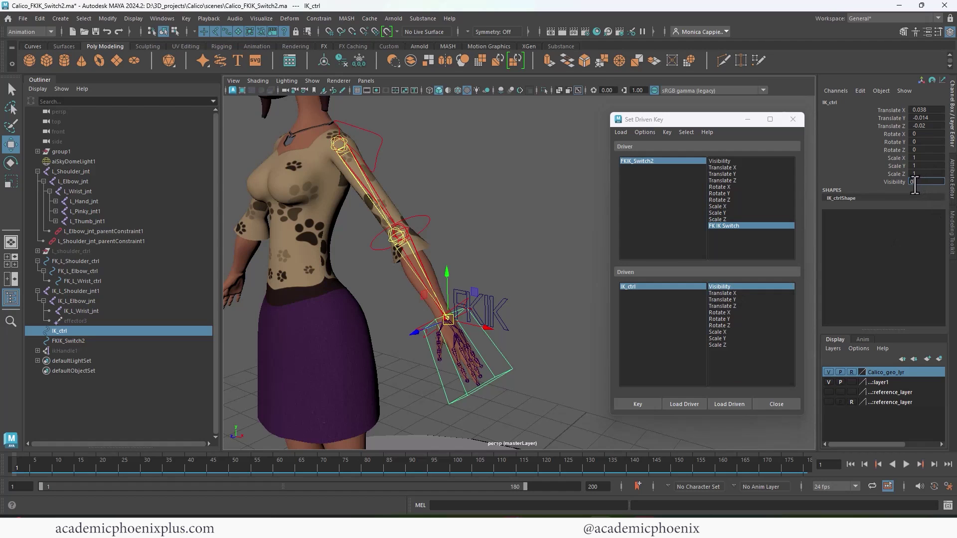
key(Return)
click(636, 402)
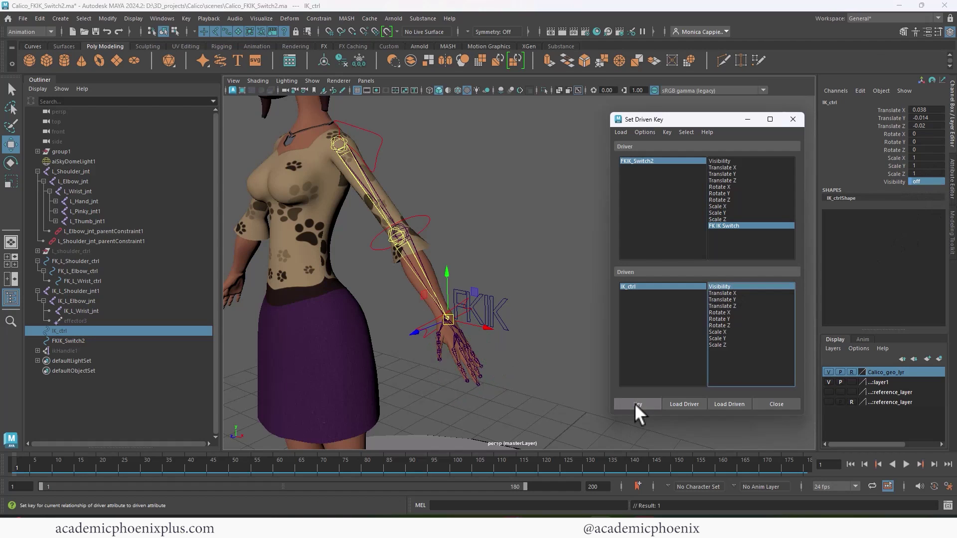
- Set FK IK Switch to 1, turn IK_ctrl's Visibility on, set a driven key and reselect FKIK_Switch2
click(652, 160)
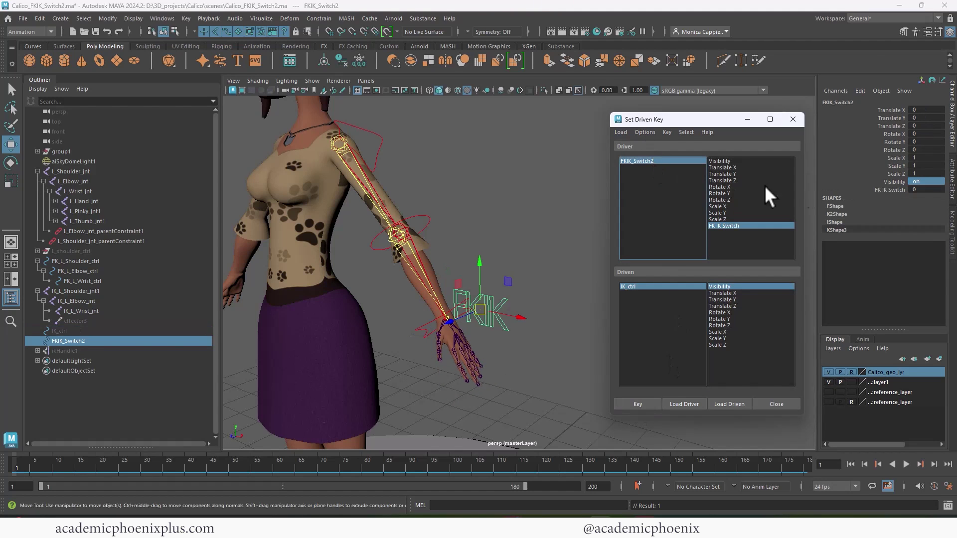
click(925, 190)
text(1)
key(Return)
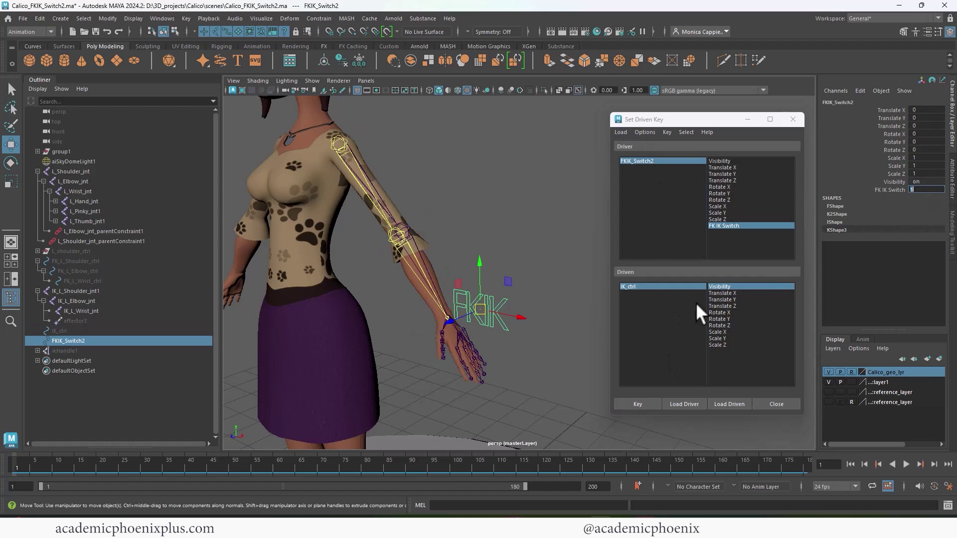
click(661, 286)
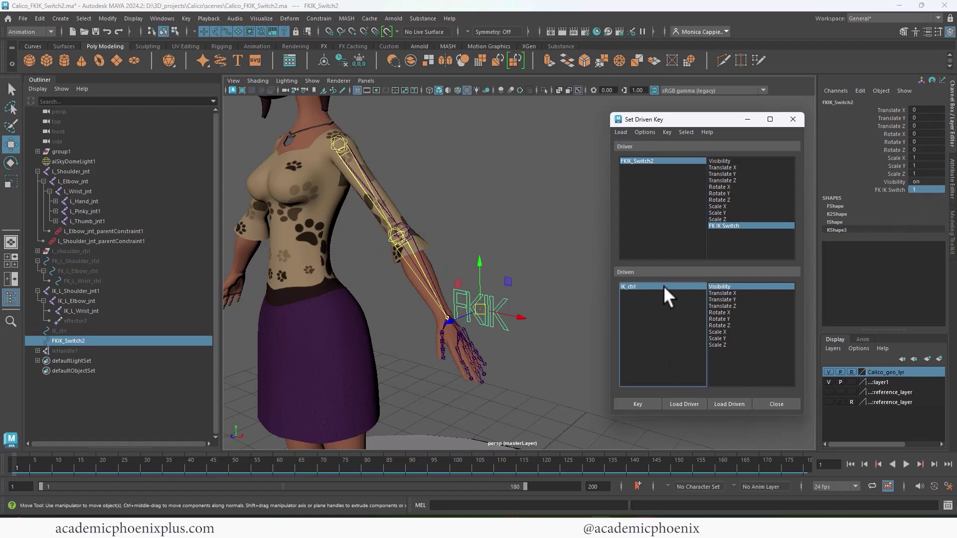
click(922, 181)
text(1)
key(Return)
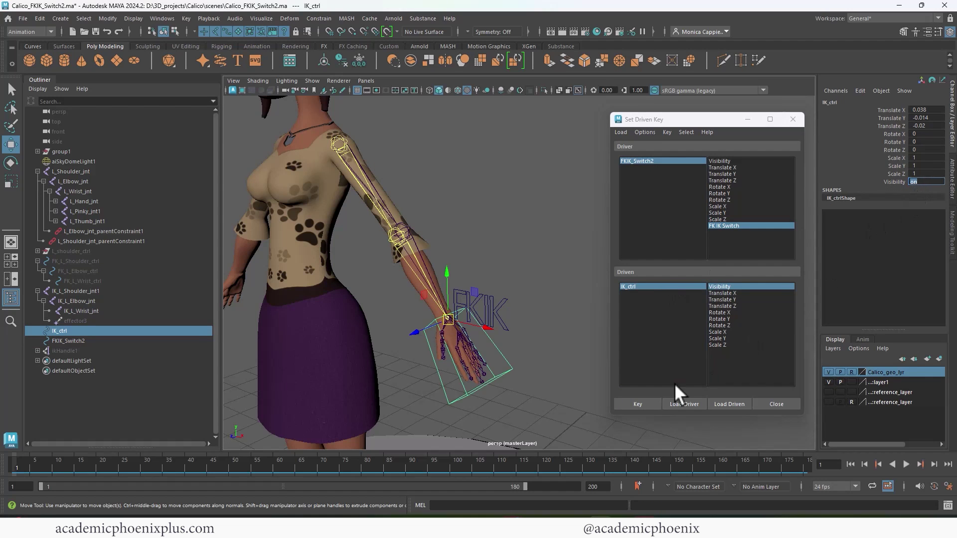
click(638, 403)
click(639, 161)
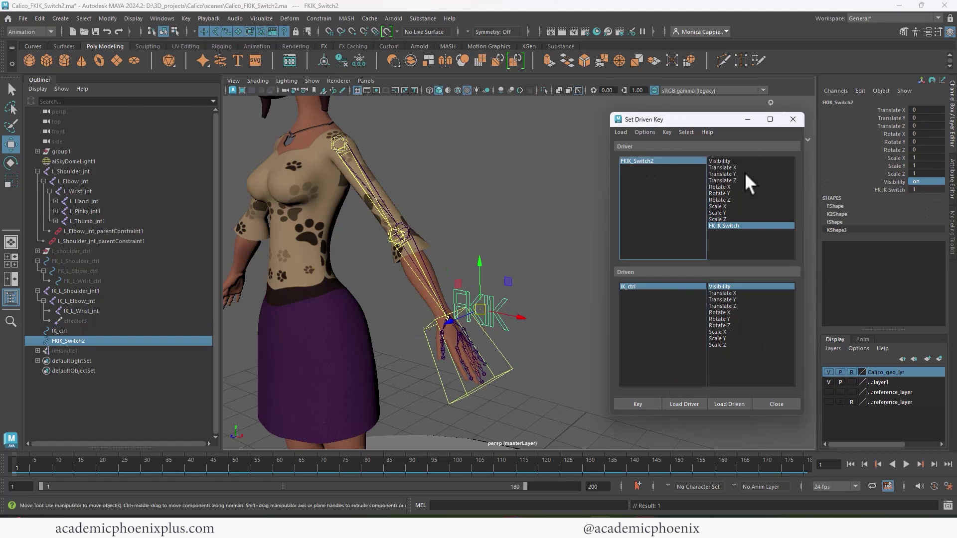
- Close the Set Driven Key window and scrub FKIK_Switch2's FK IK Switch to 0 for FK mode
click(889, 190)
click(519, 207)
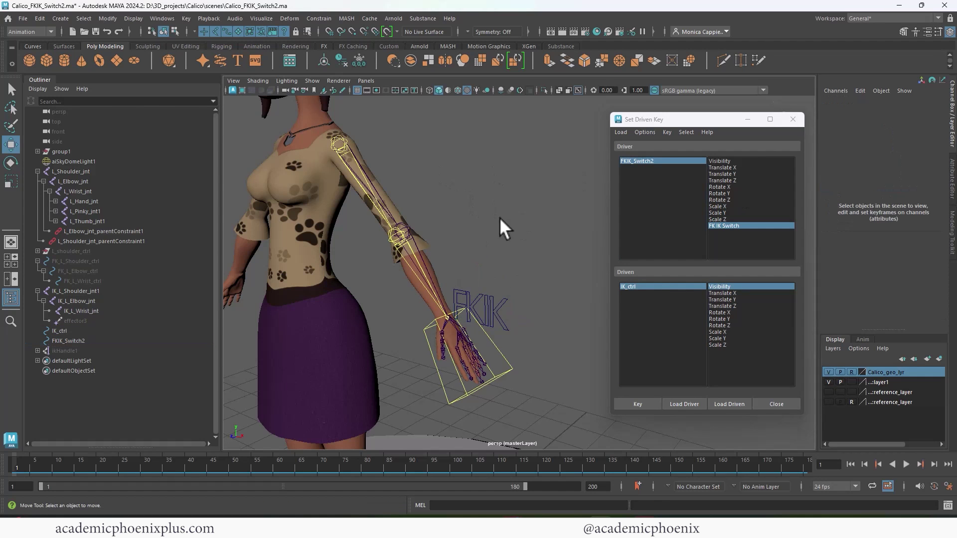
mouse_move(499, 217)
alt+mouse_down()
mouse_move(484, 223)
mouse_move(494, 216)
alt+mouse_up()
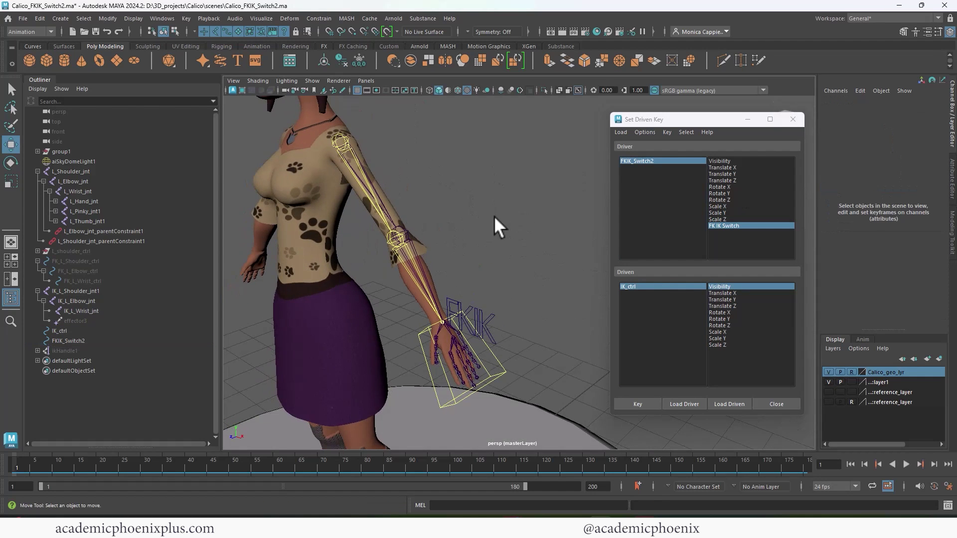
click(665, 160)
alt+drag(562, 278, 668, 293)
click(885, 191)
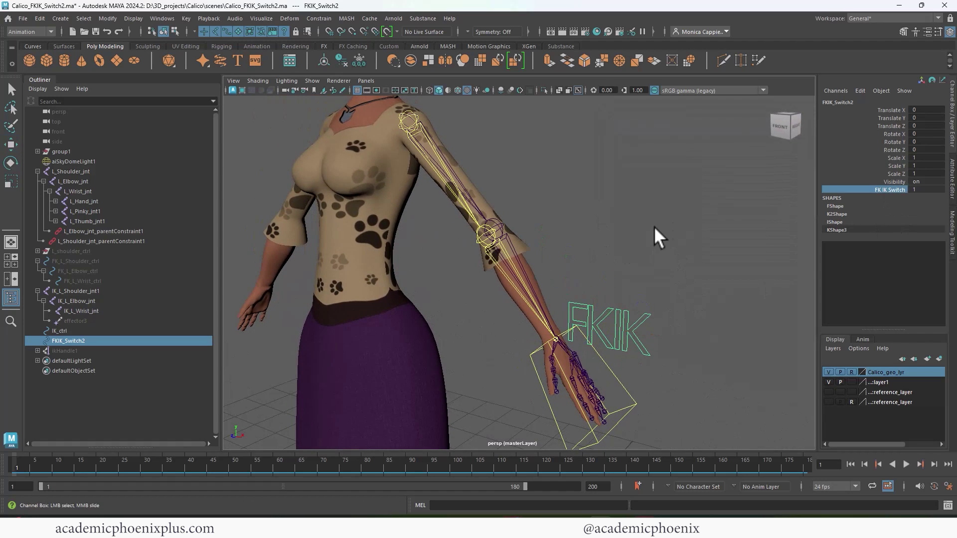
middle_drag(661, 234, 526, 279)
- Test the FK controls by rotating the left elbow control and raising FK_L_Shoulder_ctrl to about 39 degrees in Rotate Z
click(515, 206)
key(e)
drag(498, 217, 531, 232)
drag(513, 193, 523, 265)
click(470, 136)
click(459, 133)
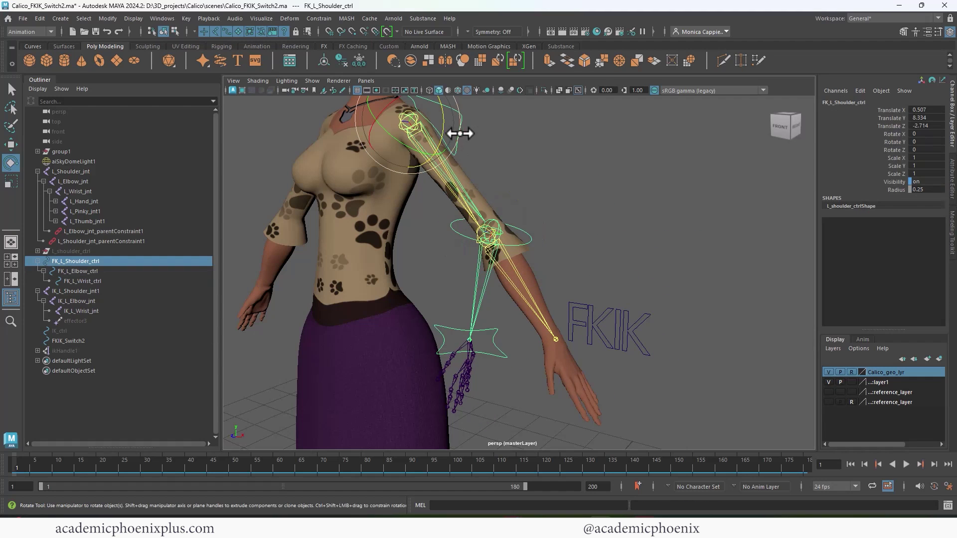
drag(447, 132, 518, 139)
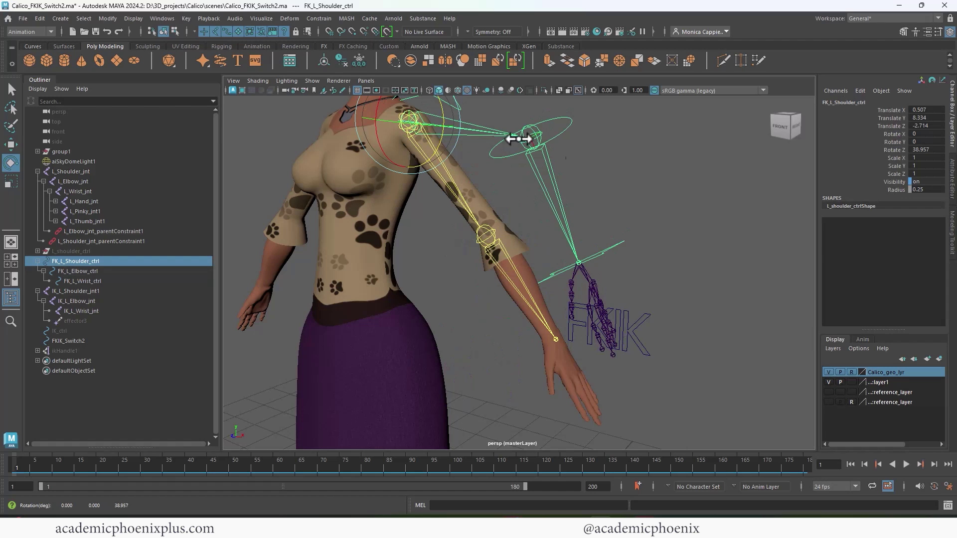
- Scrub FK IK Switch to 1 and move IK_ctrl up to a Translate Y of about 1.66 to test the IK arm
click(632, 316)
click(892, 189)
middle_drag(611, 214, 596, 354)
click(631, 408)
key(e)
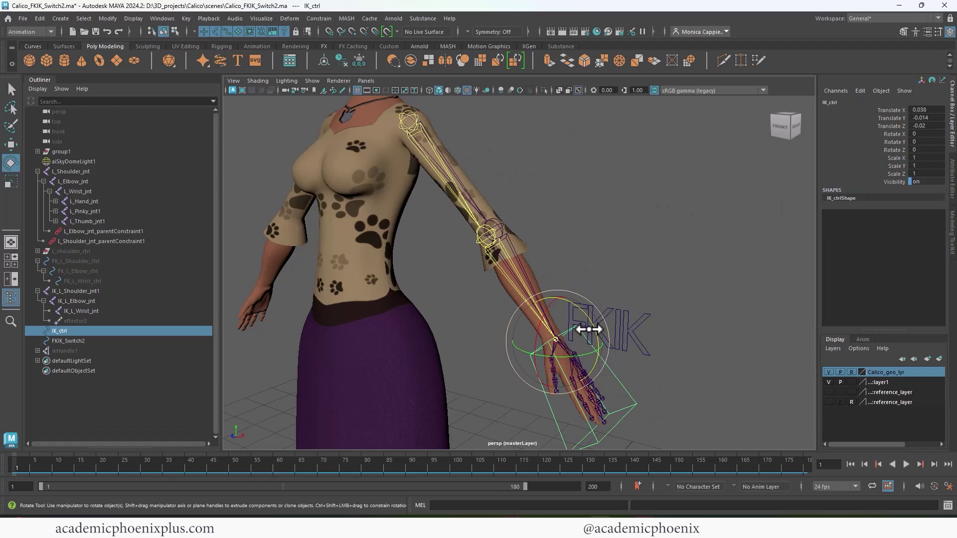
key(w)
drag(556, 342, 589, 178)
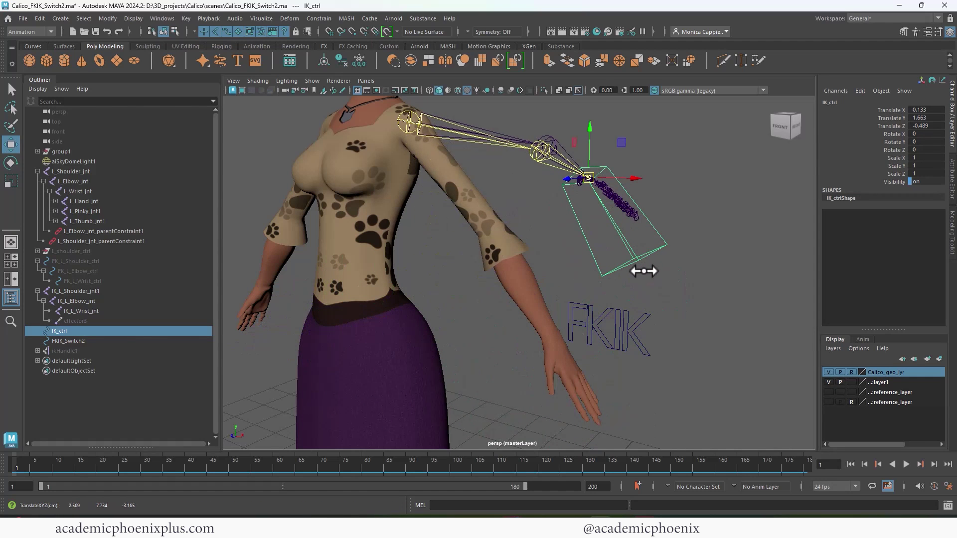
click(641, 323)
click(718, 352)
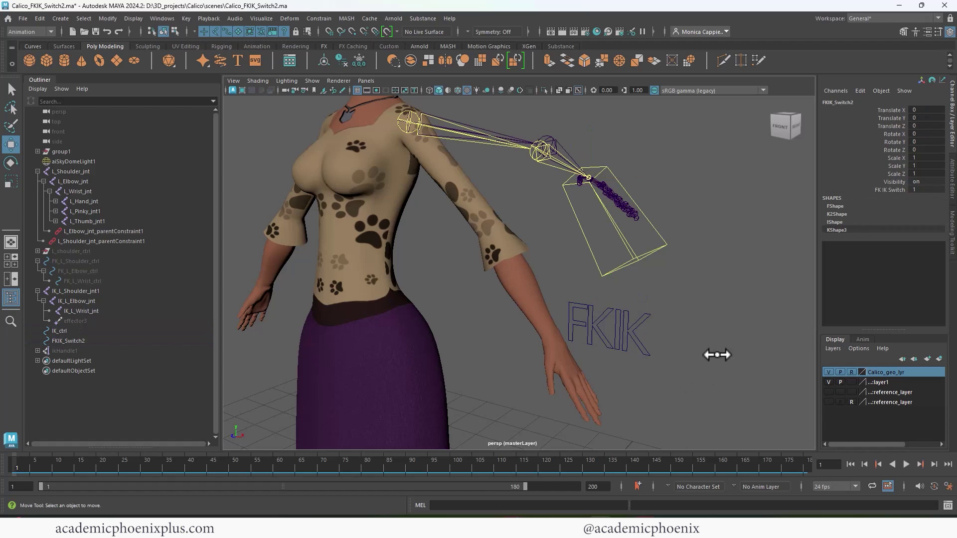
- Reselect FKIK_Switch2 and scrub its FK IK Switch to compare the IK and FK poses, leaving it at 0
alt+drag(668, 244, 637, 224)
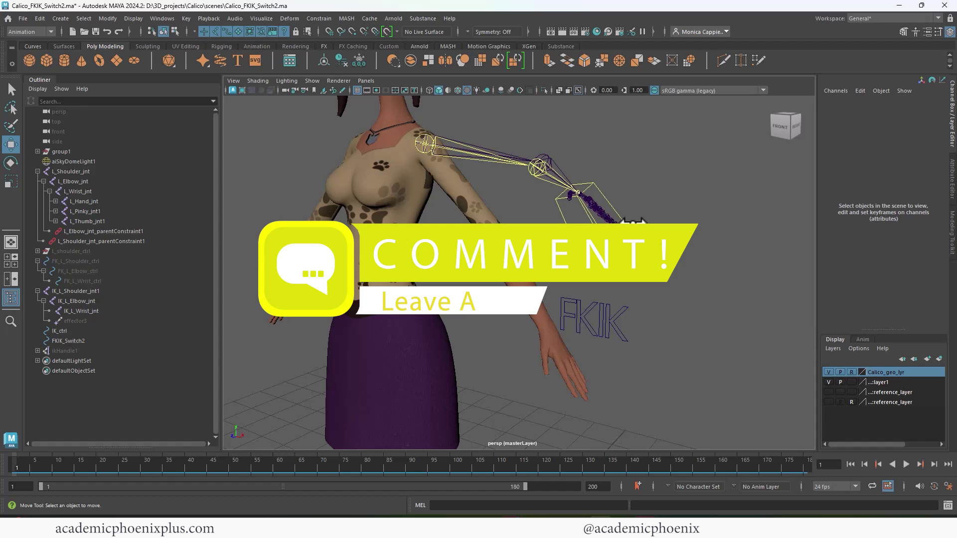
click(625, 319)
click(897, 190)
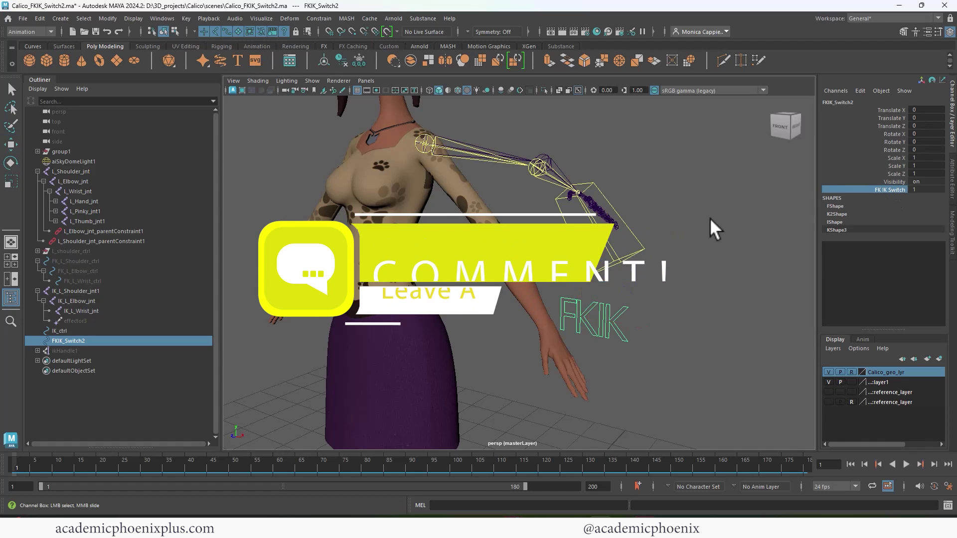
middle_drag(692, 216, 698, 171)
alt+drag(698, 171, 653, 189)
middle_drag(871, 197, 639, 212)
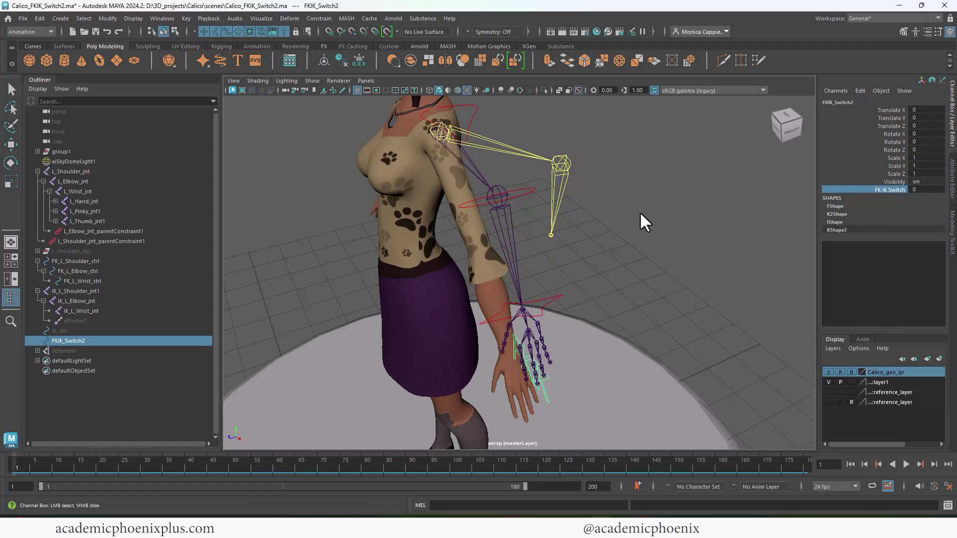